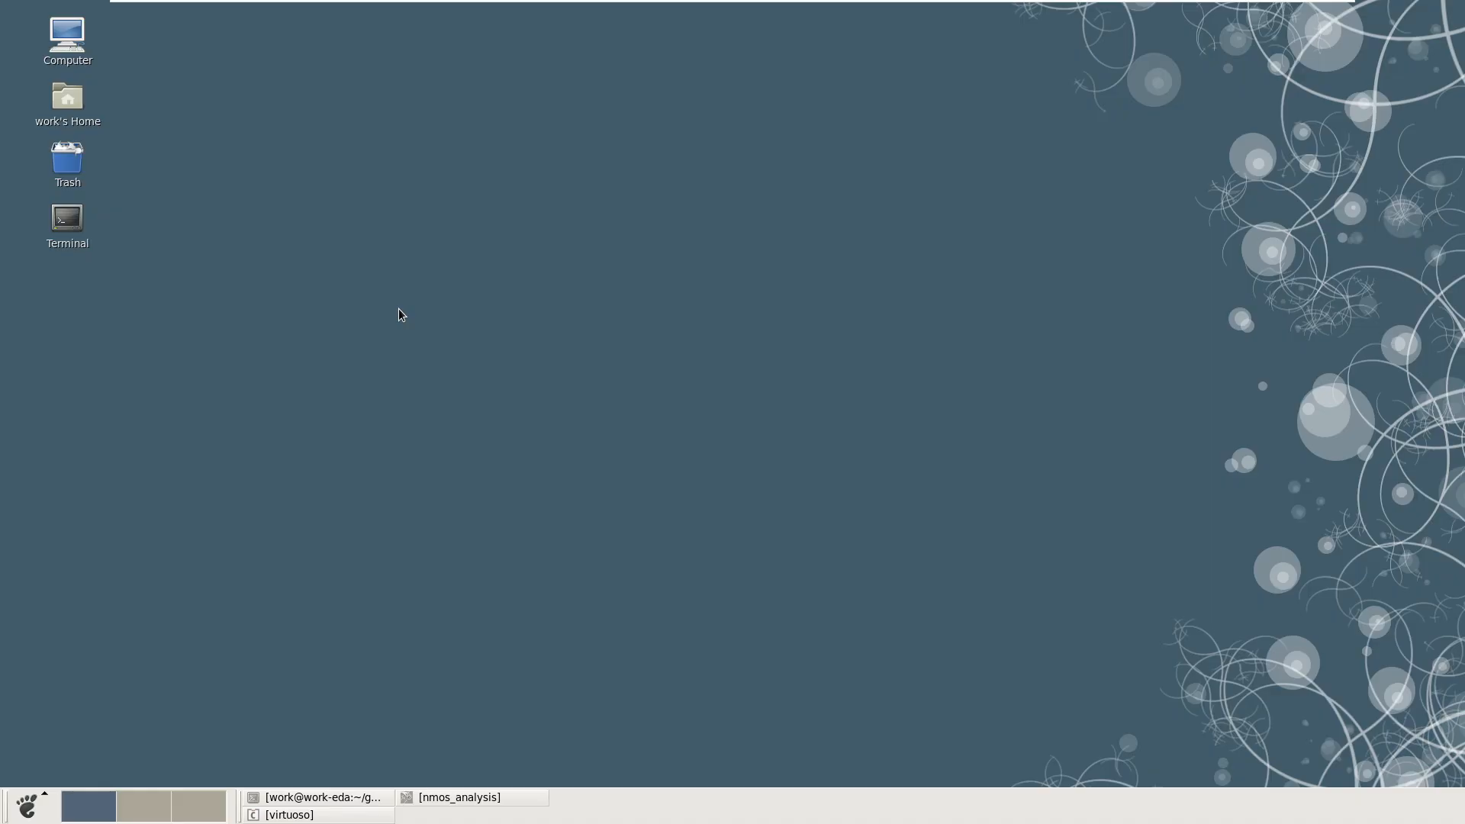
- Bring up the nmos_analysis schematic and identify the gate and drain voltage sources V0 and V1
{"action": "left_click", "coordinate": [496, 798]}
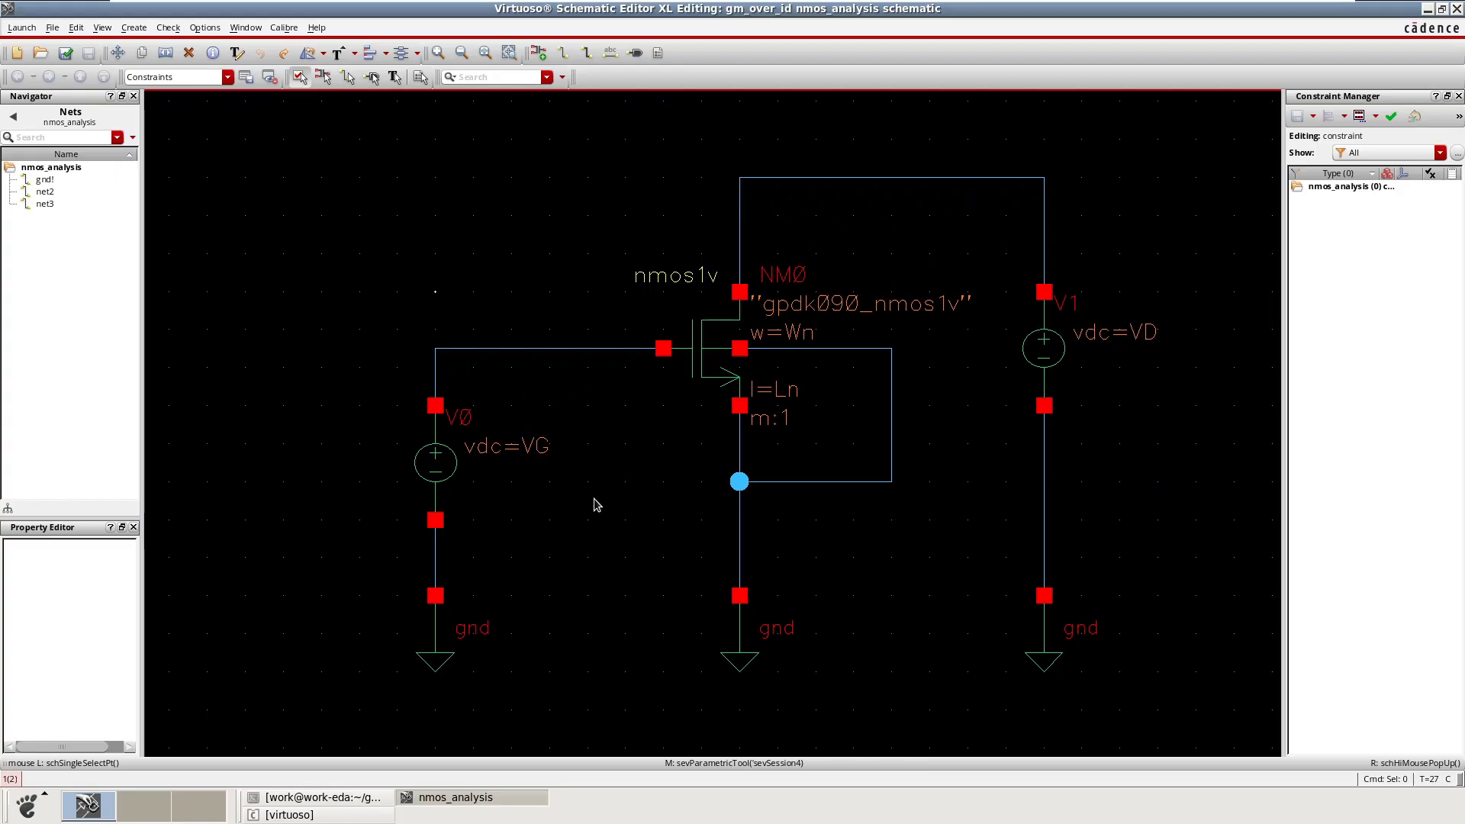
{"action": "left_click", "coordinate": [432, 482]}
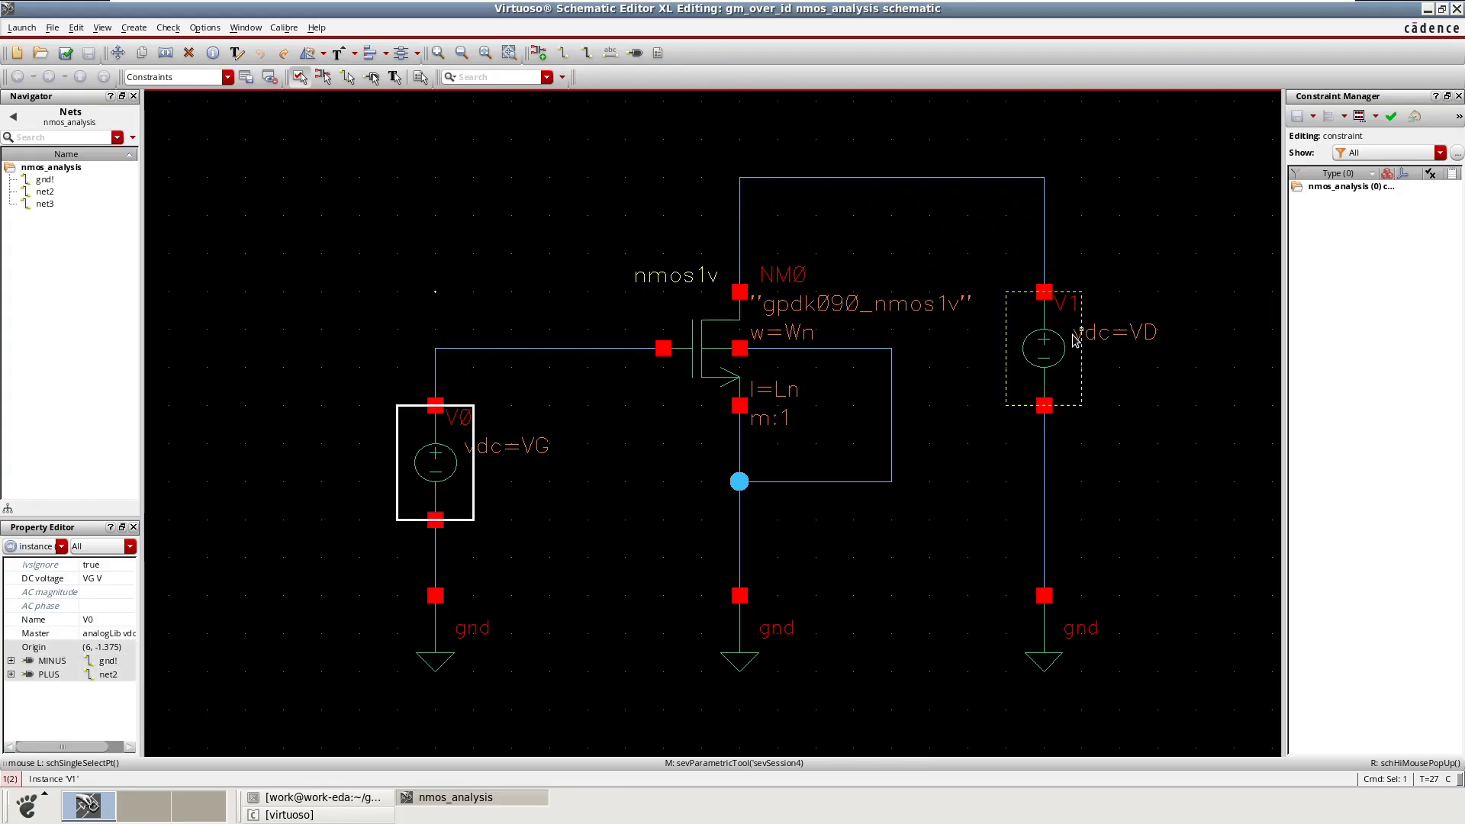
{"action": "left_click", "coordinate": [1010, 345]}
{"action": "left_click", "coordinate": [956, 388]}
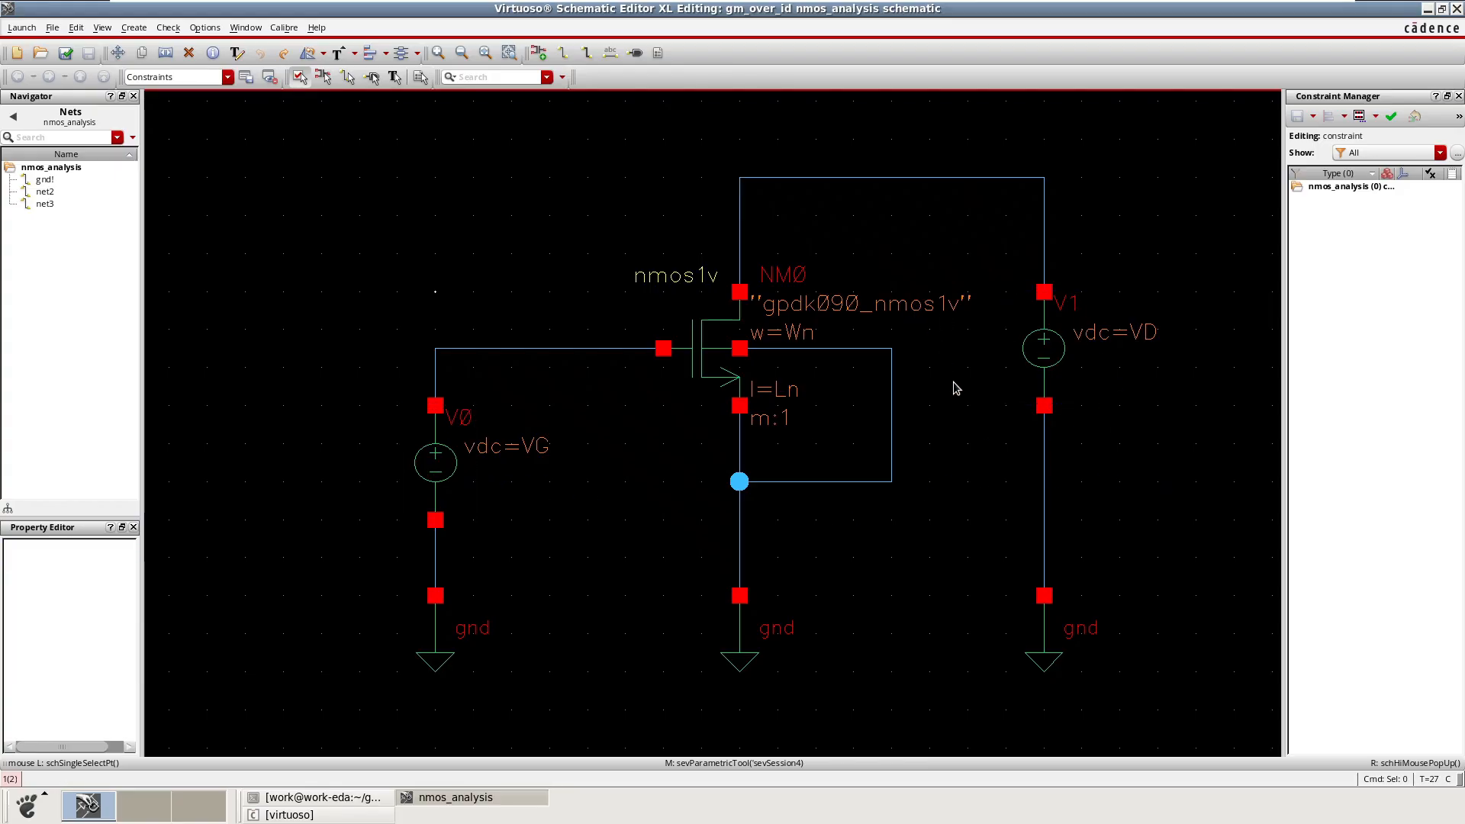
- Review the Length and Total Width parameters in the NMOS transistor NM0's properties
{"action": "left_click", "coordinate": [709, 348]}
{"action": "key", "text": "q"}
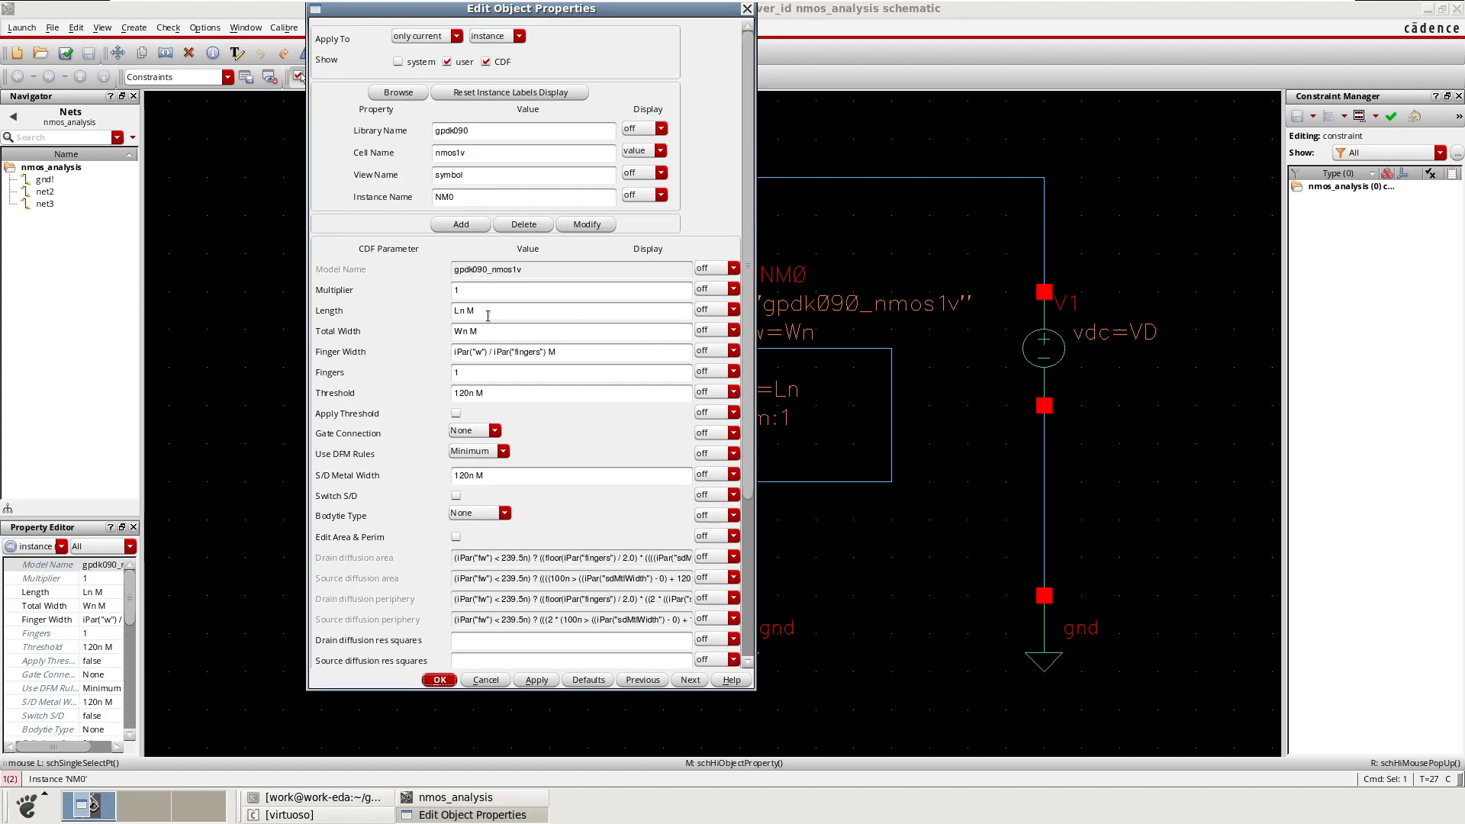
{"action": "left_click_drag", "start_coordinate": [487, 310], "coordinate": [439, 314]}
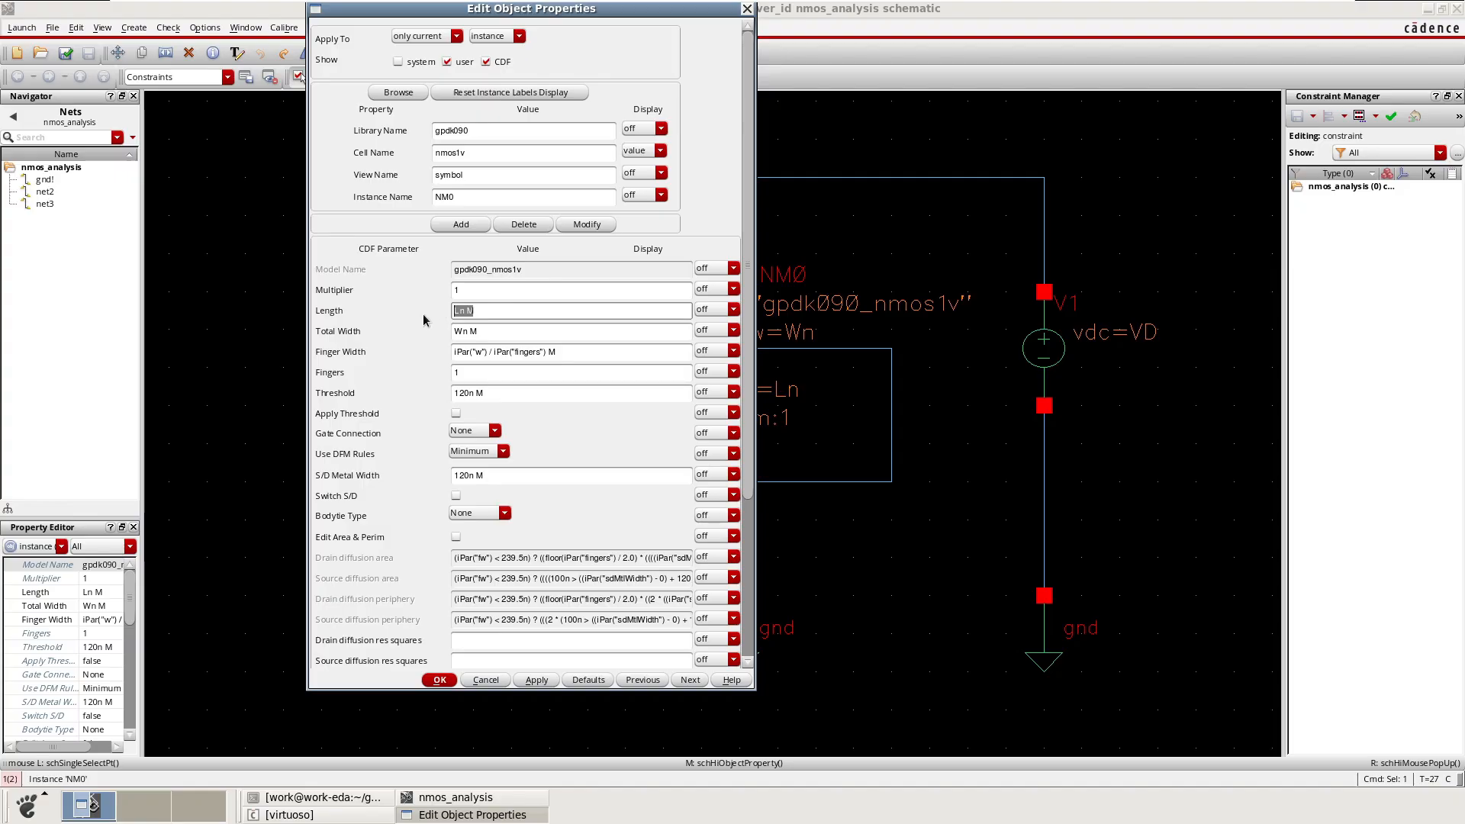
{"action": "left_click", "coordinate": [490, 311]}
{"action": "left_click_drag", "start_coordinate": [491, 333], "coordinate": [461, 334]}
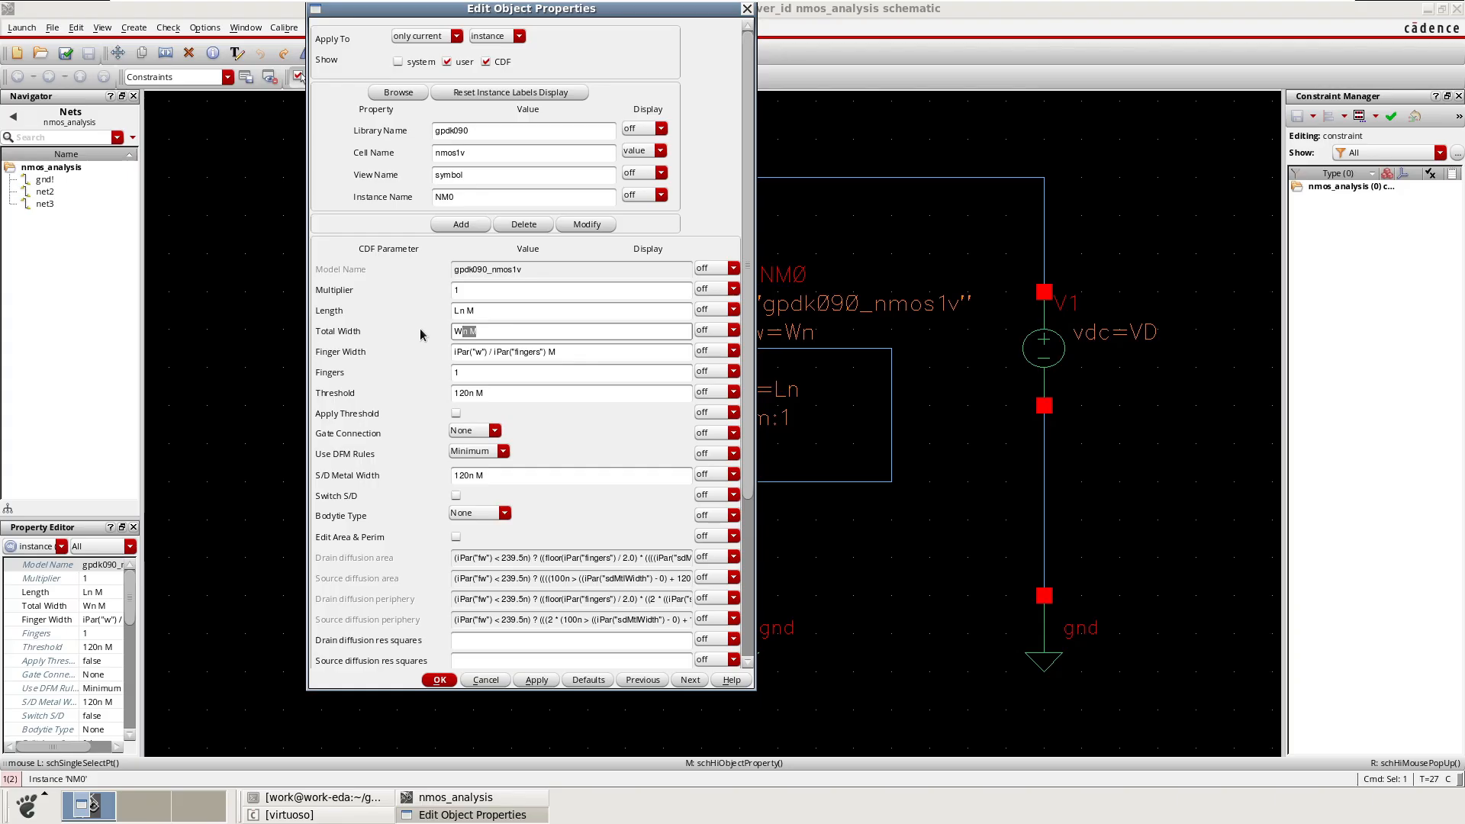
{"action": "left_click", "coordinate": [533, 330]}
{"action": "left_click", "coordinate": [439, 680]}
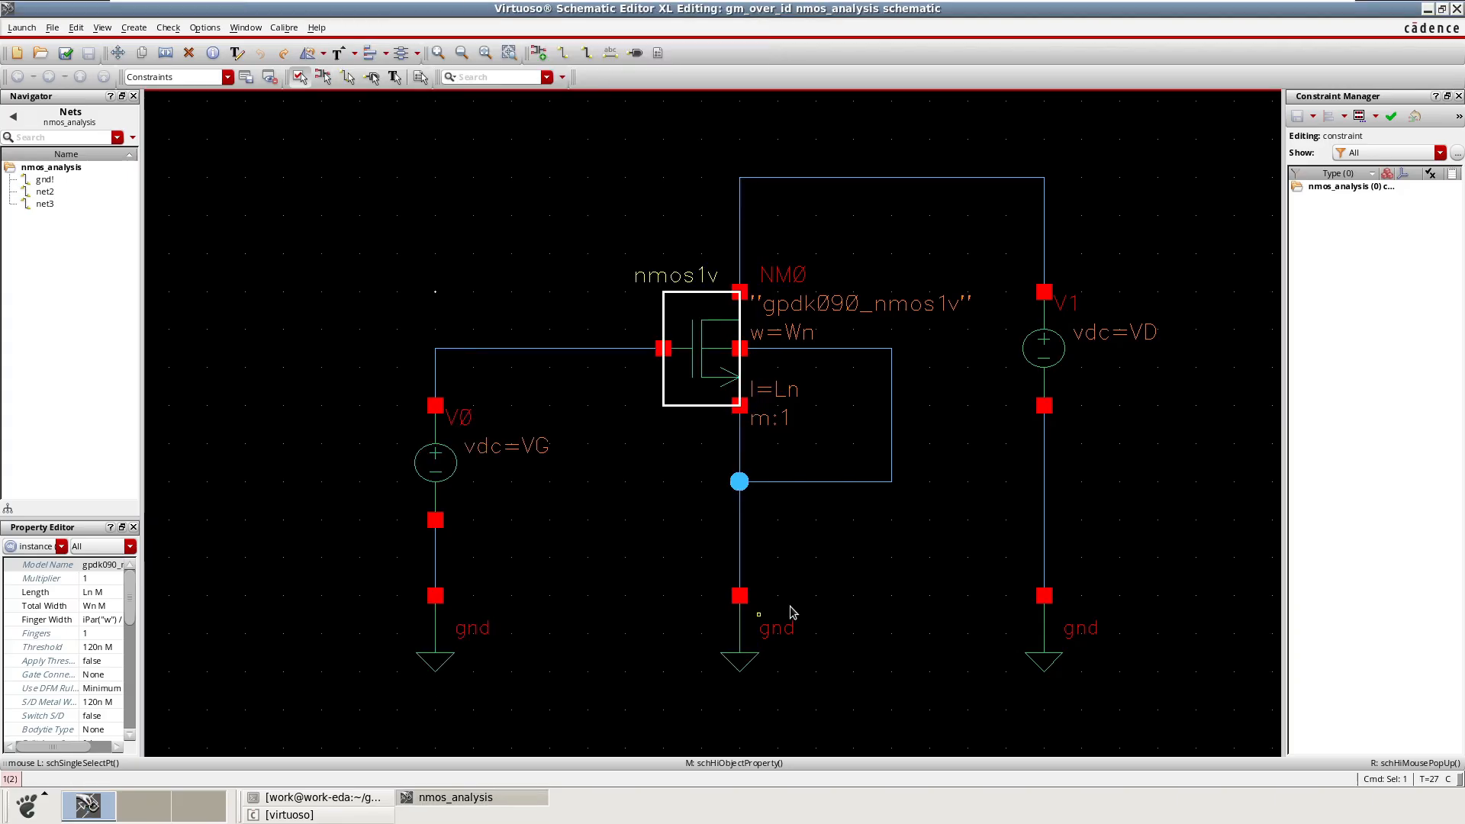
{"action": "left_click", "coordinate": [834, 565]}
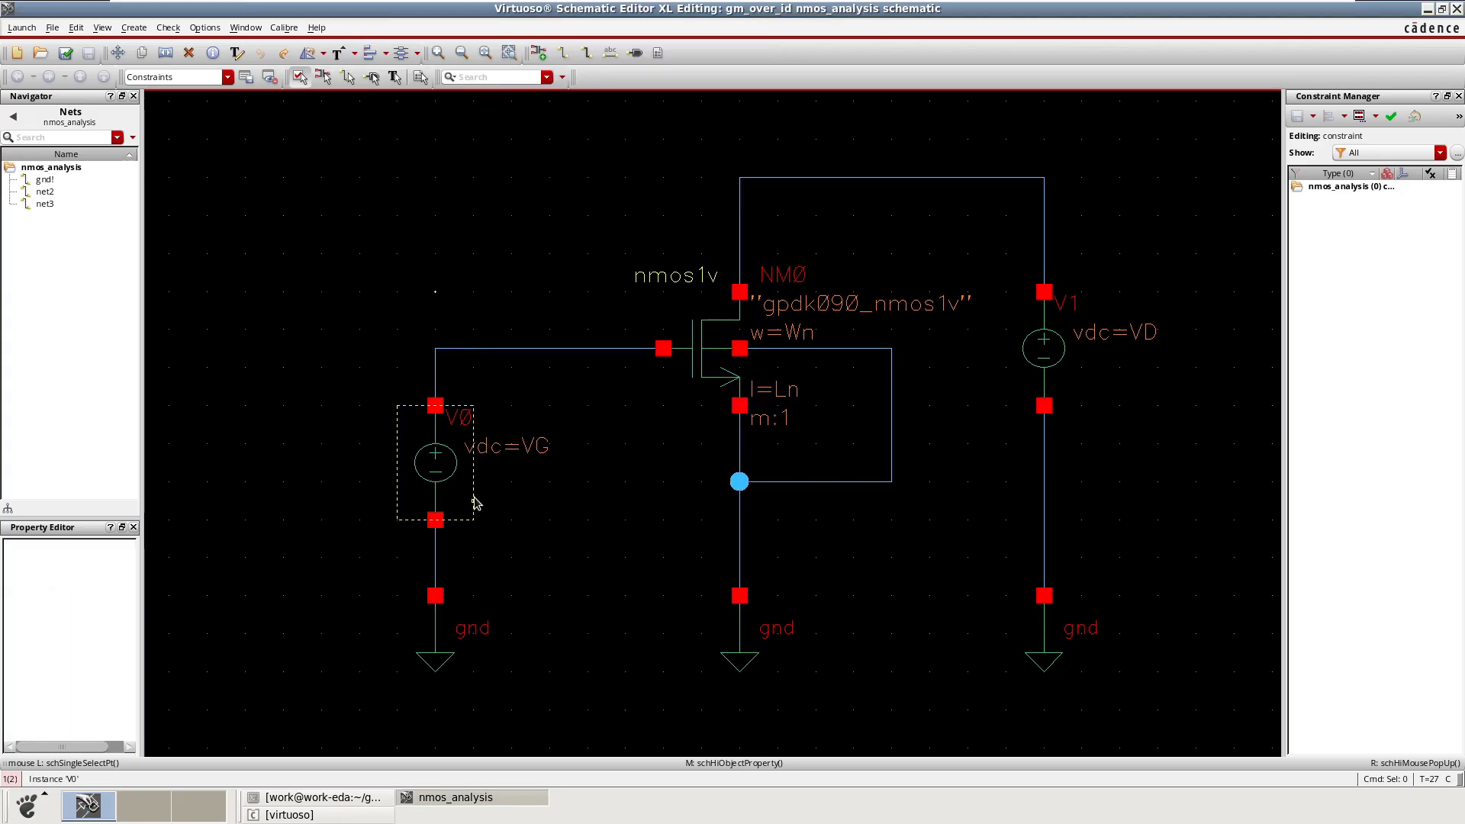
- Examine the wires connected to the transistor's gate, drain and source
{"action": "left_click", "coordinate": [599, 350]}
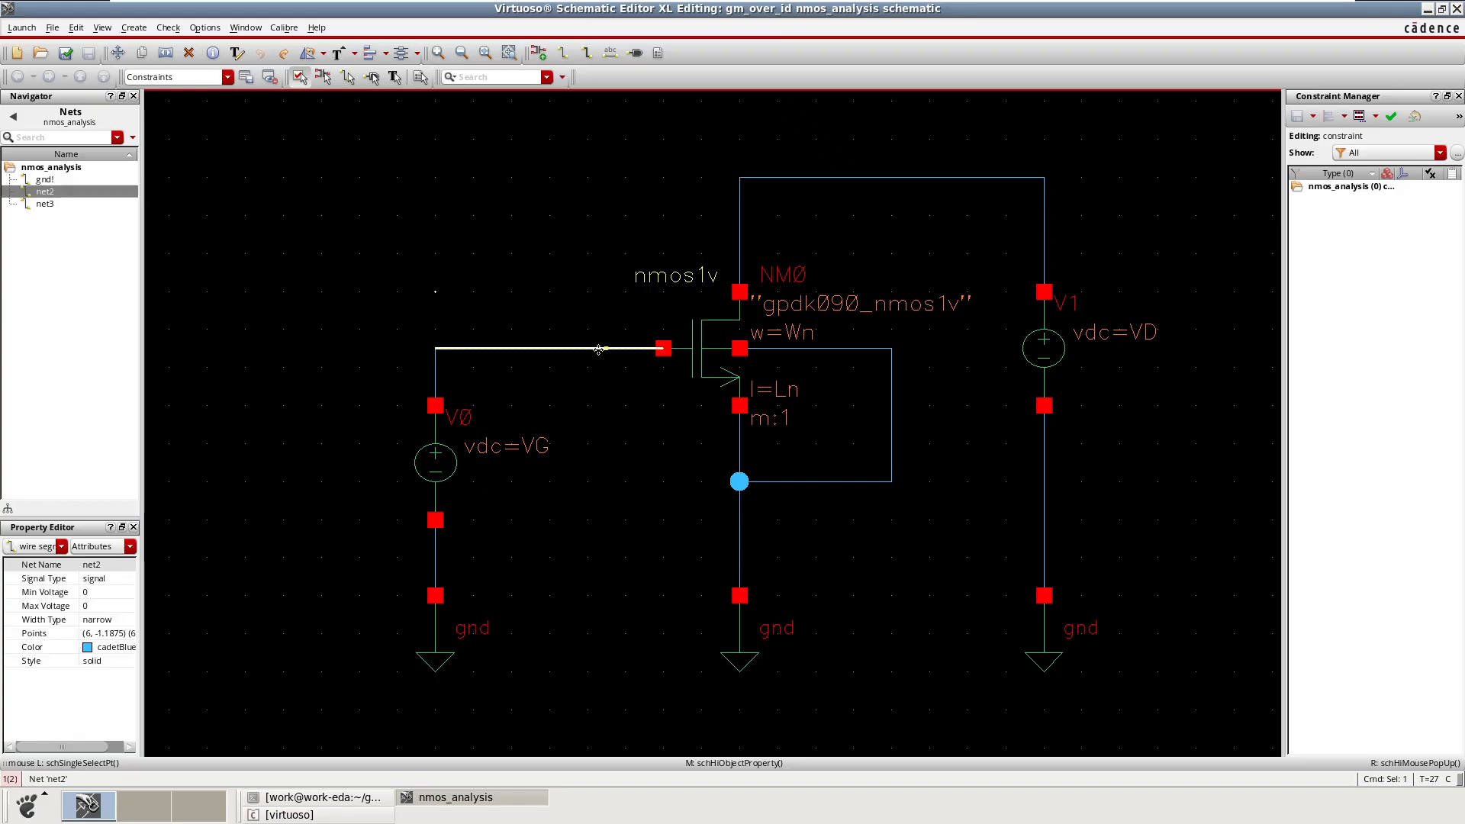
{"action": "left_click", "coordinate": [769, 178]}
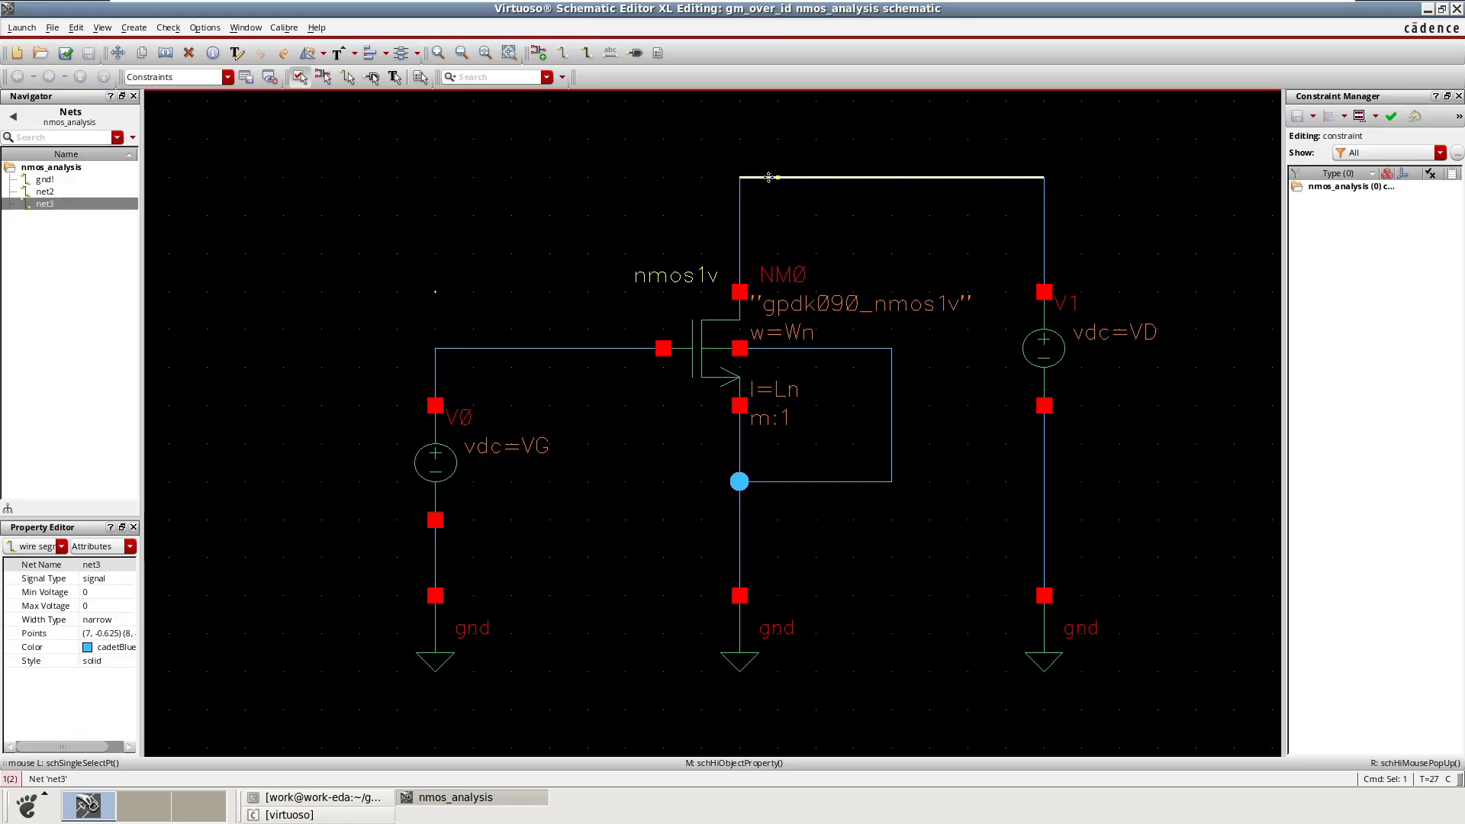
{"action": "left_click", "coordinate": [739, 534]}
{"action": "left_click", "coordinate": [893, 576]}
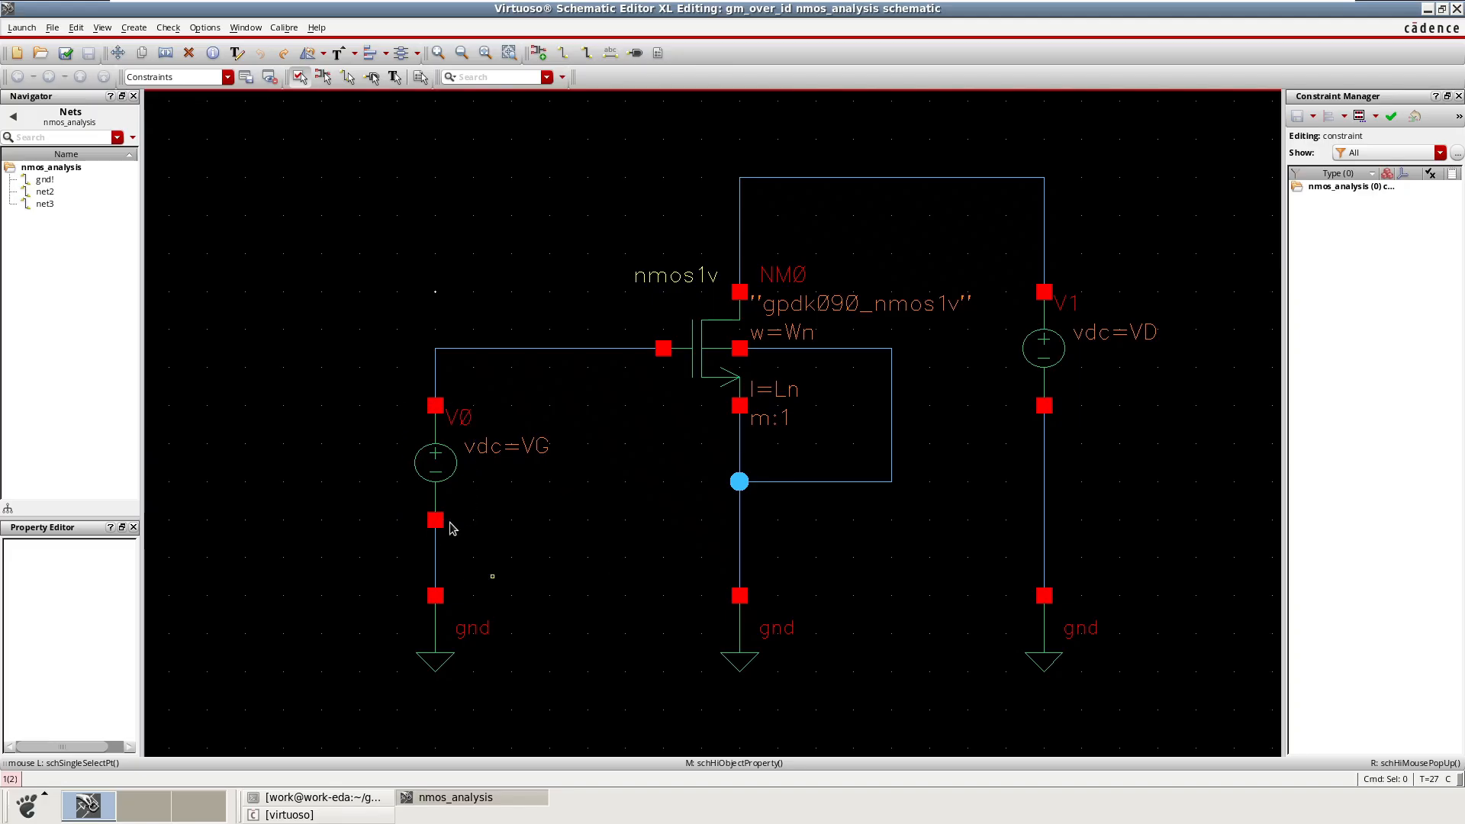
- Review the DC voltage parameter in the properties of gate source V0
{"action": "left_click", "coordinate": [456, 480]}
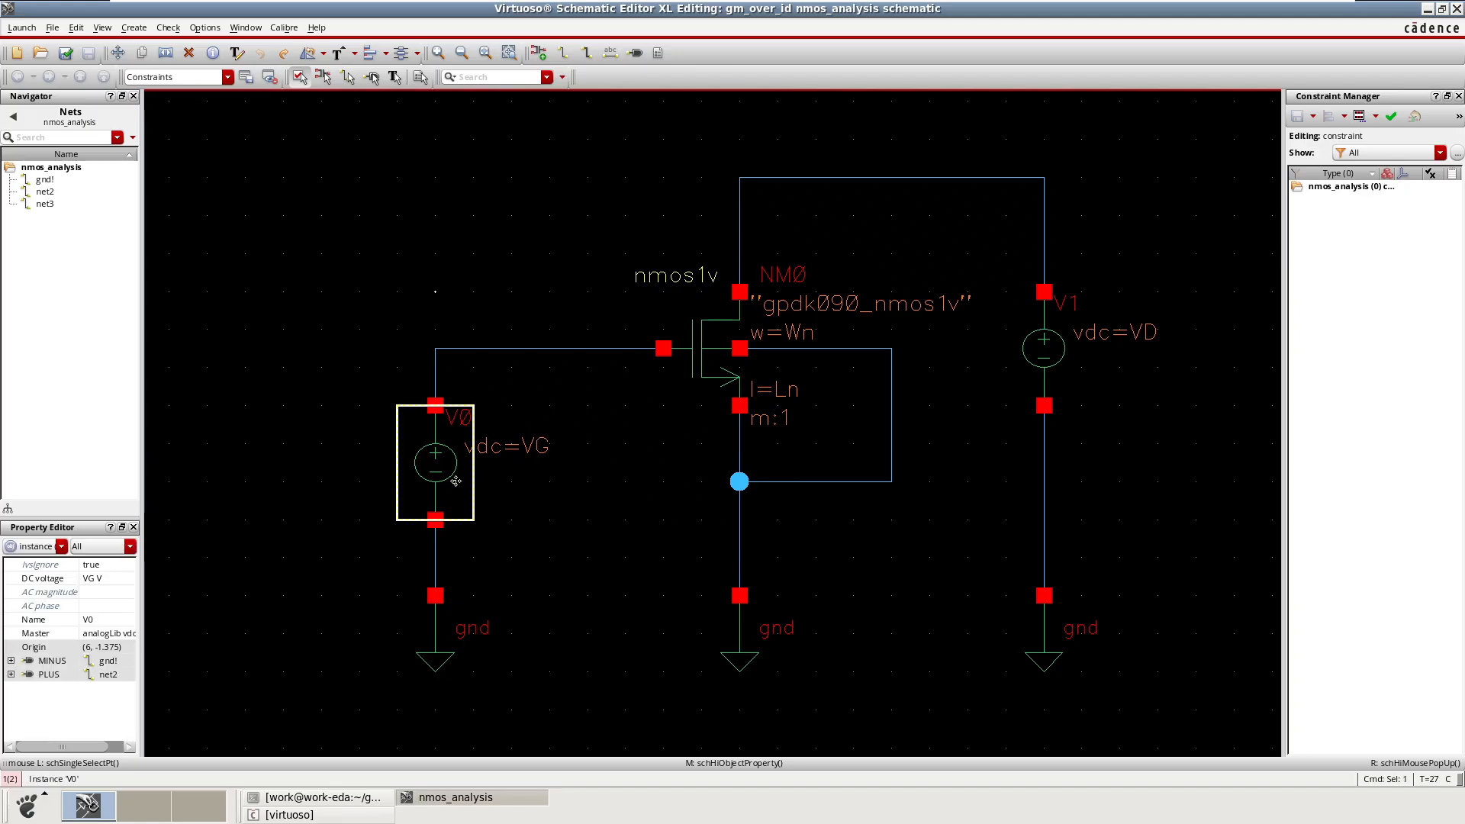
{"action": "key", "text": "q"}
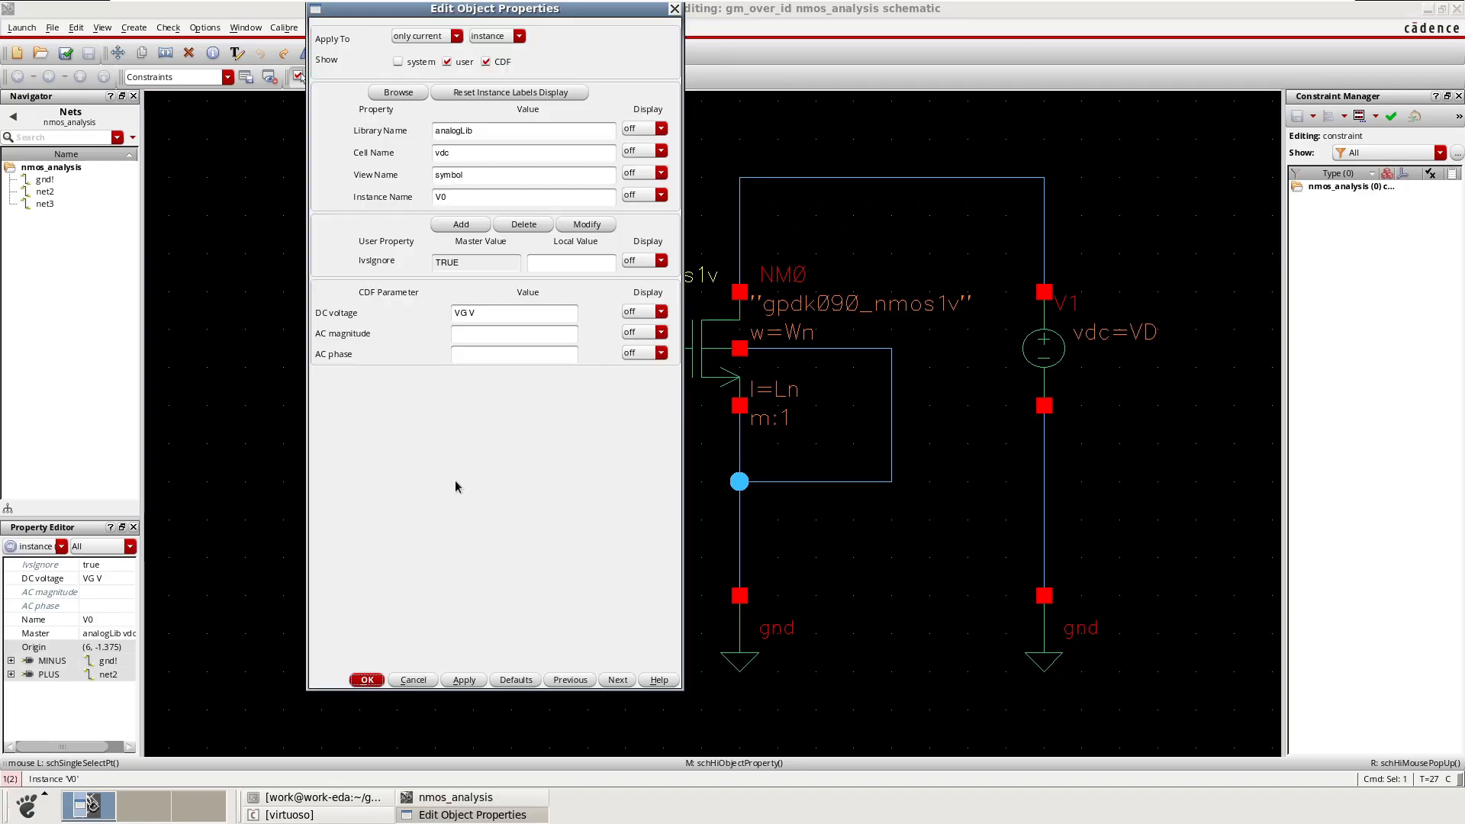
{"action": "left_click", "coordinate": [489, 314]}
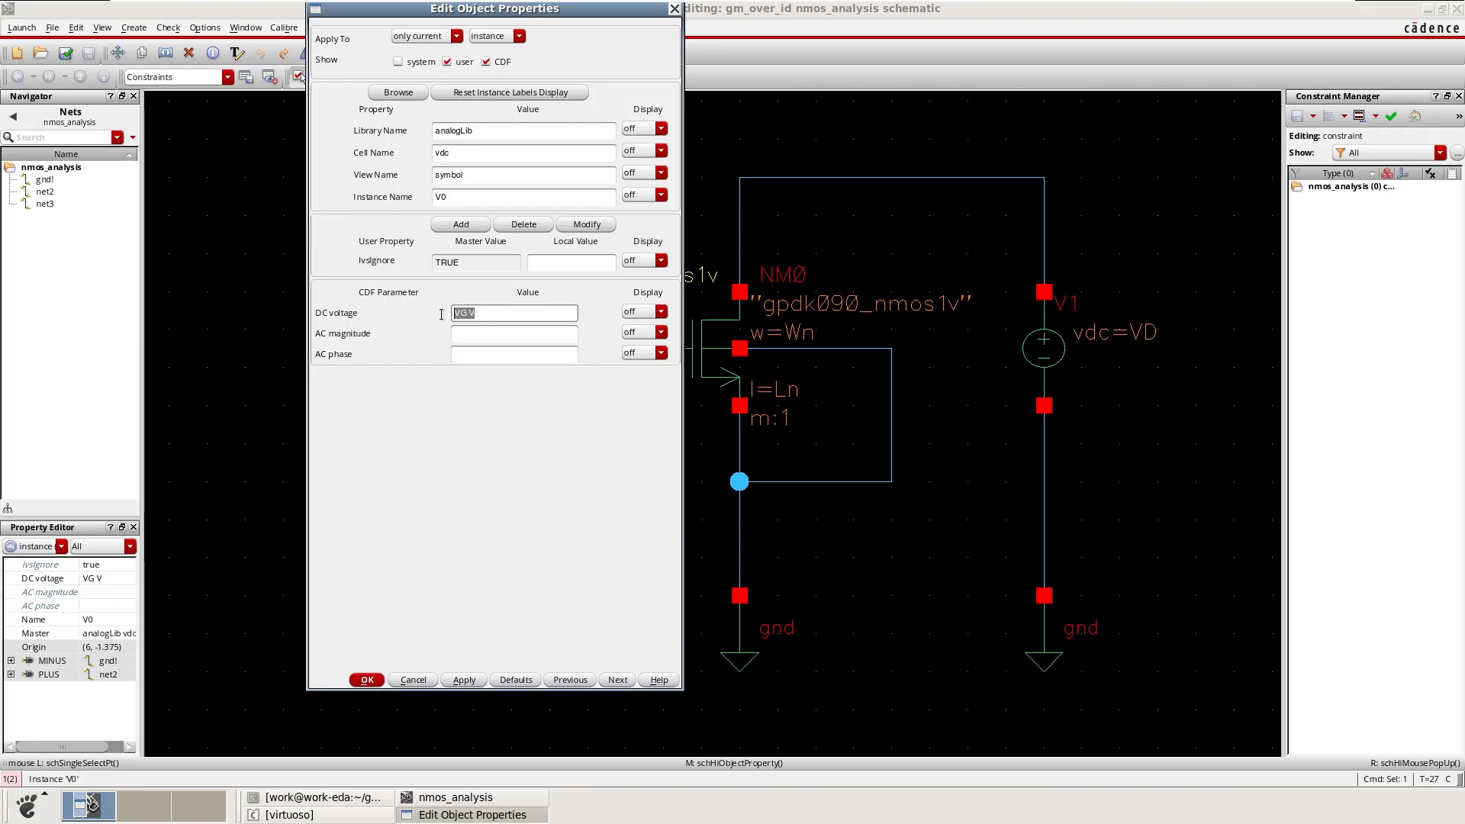
{"action": "left_click", "coordinate": [501, 313]}
{"action": "left_click", "coordinate": [369, 680]}
{"action": "left_click", "coordinate": [933, 593]}
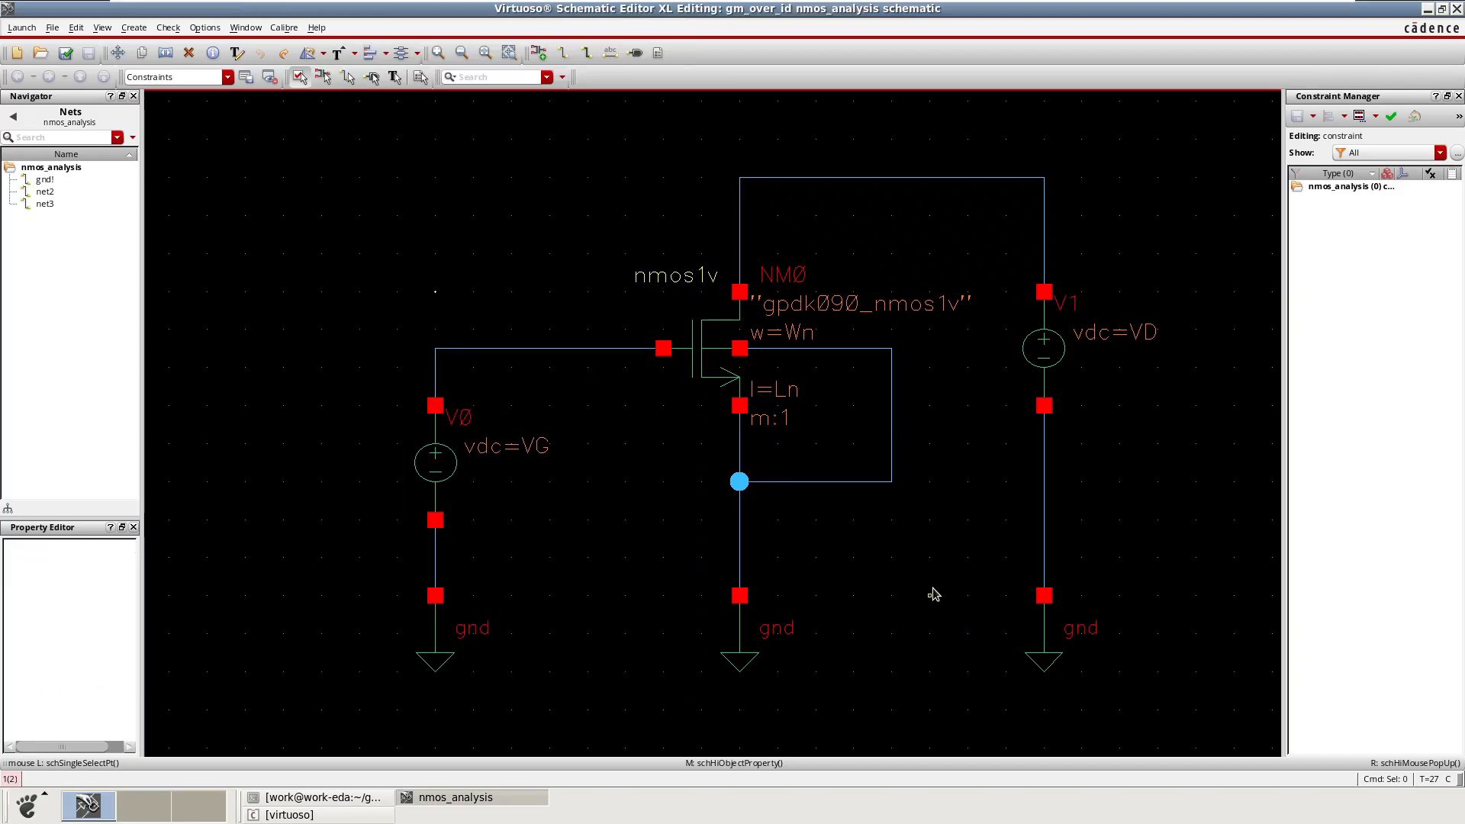
- Review the DC voltage parameter in the properties of drain source V1
{"action": "left_click", "coordinate": [1047, 370]}
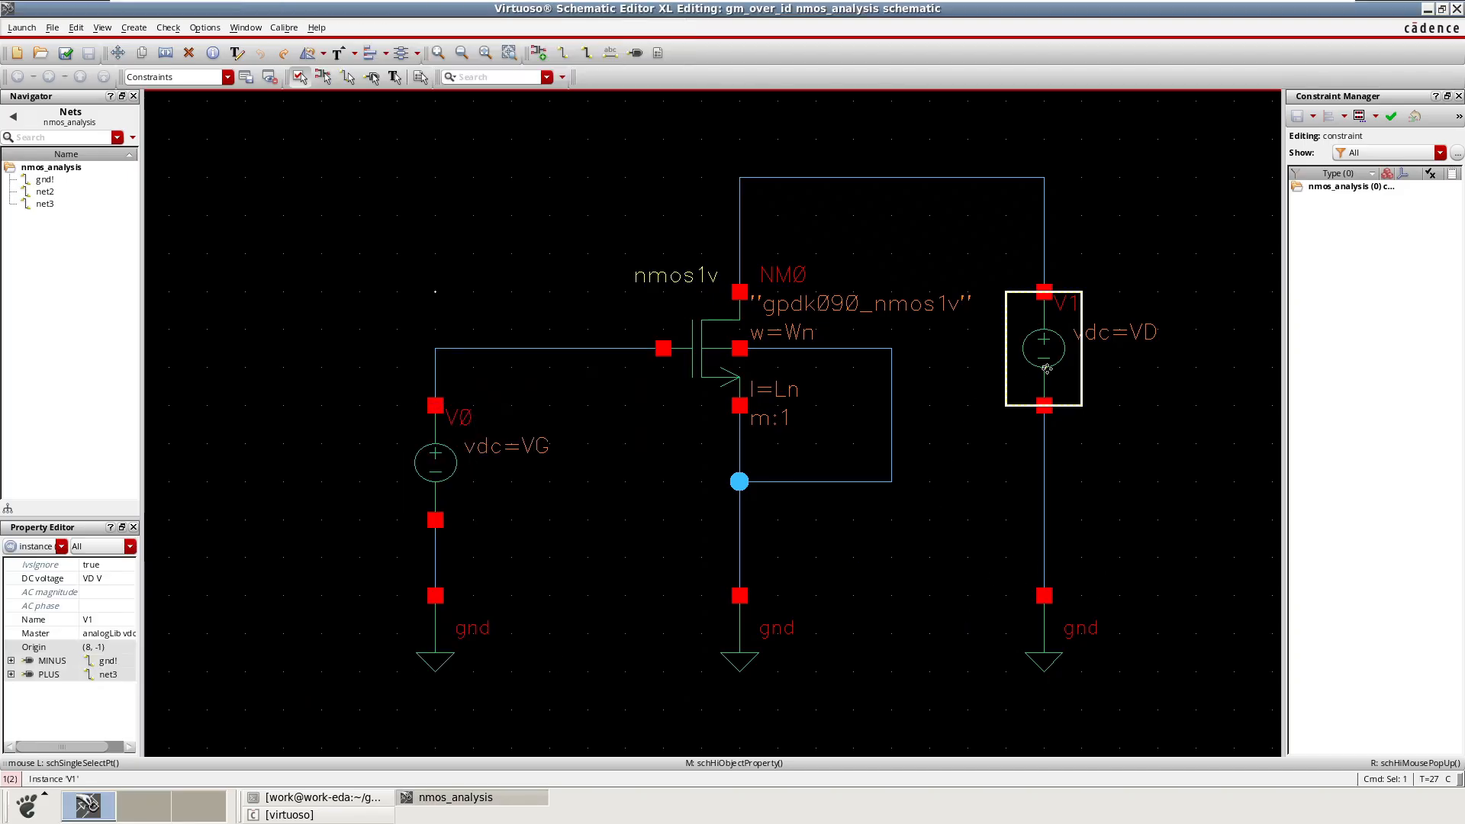
{"action": "key", "text": "q"}
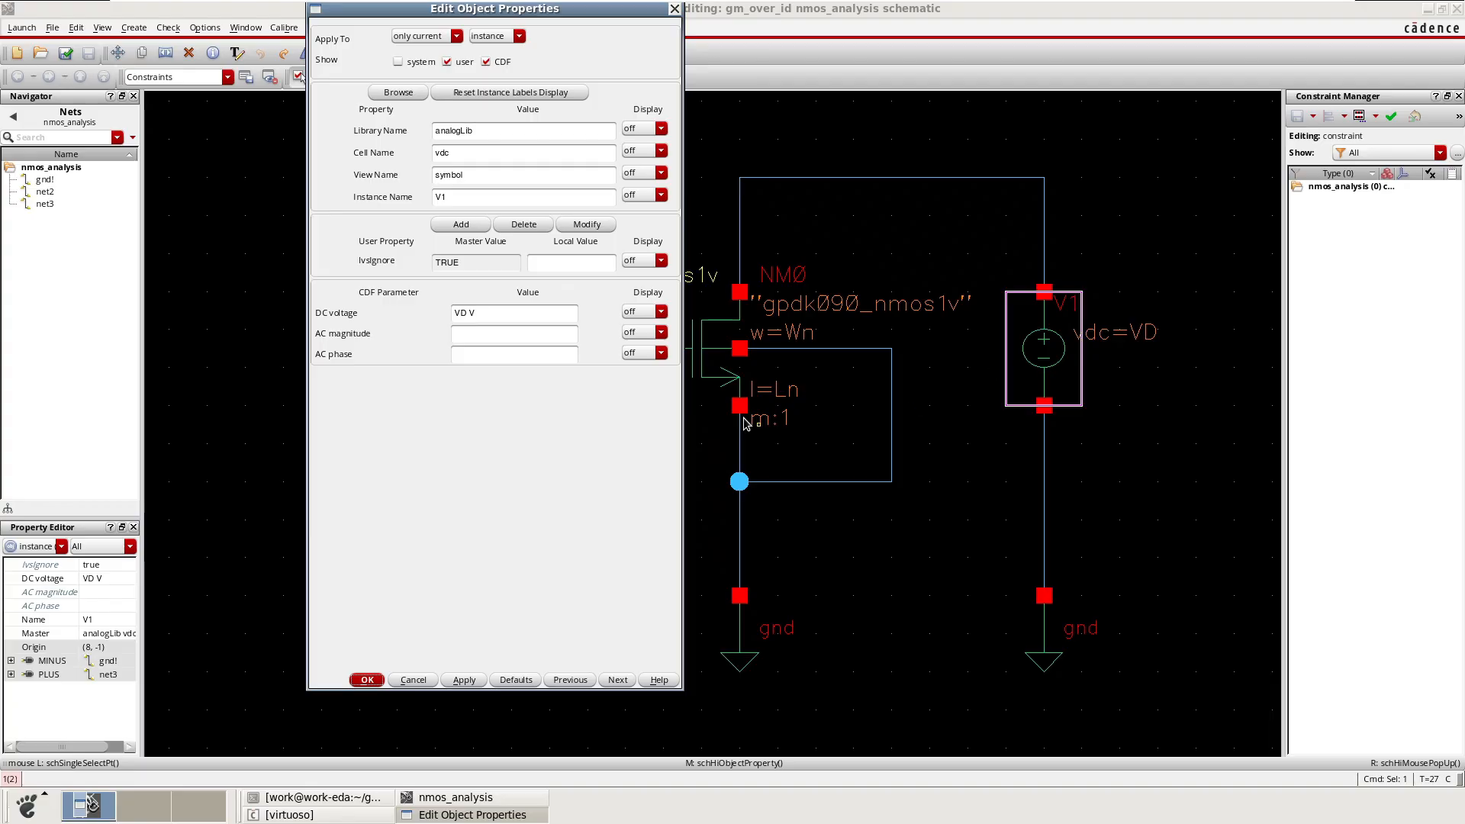
{"action": "double_click", "coordinate": [466, 312]}
{"action": "left_click", "coordinate": [363, 685]}
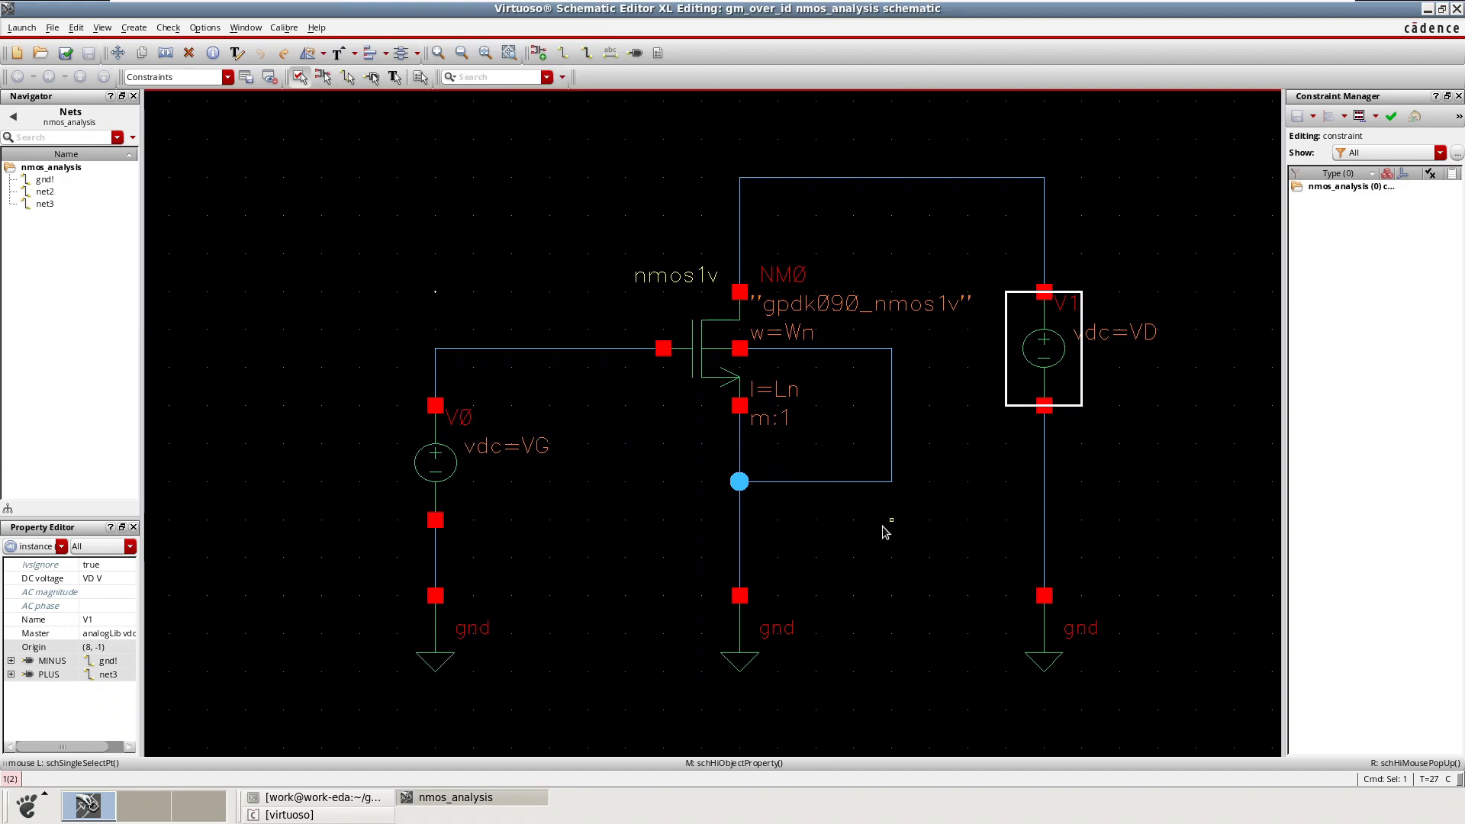
{"action": "left_click", "coordinate": [893, 565]}
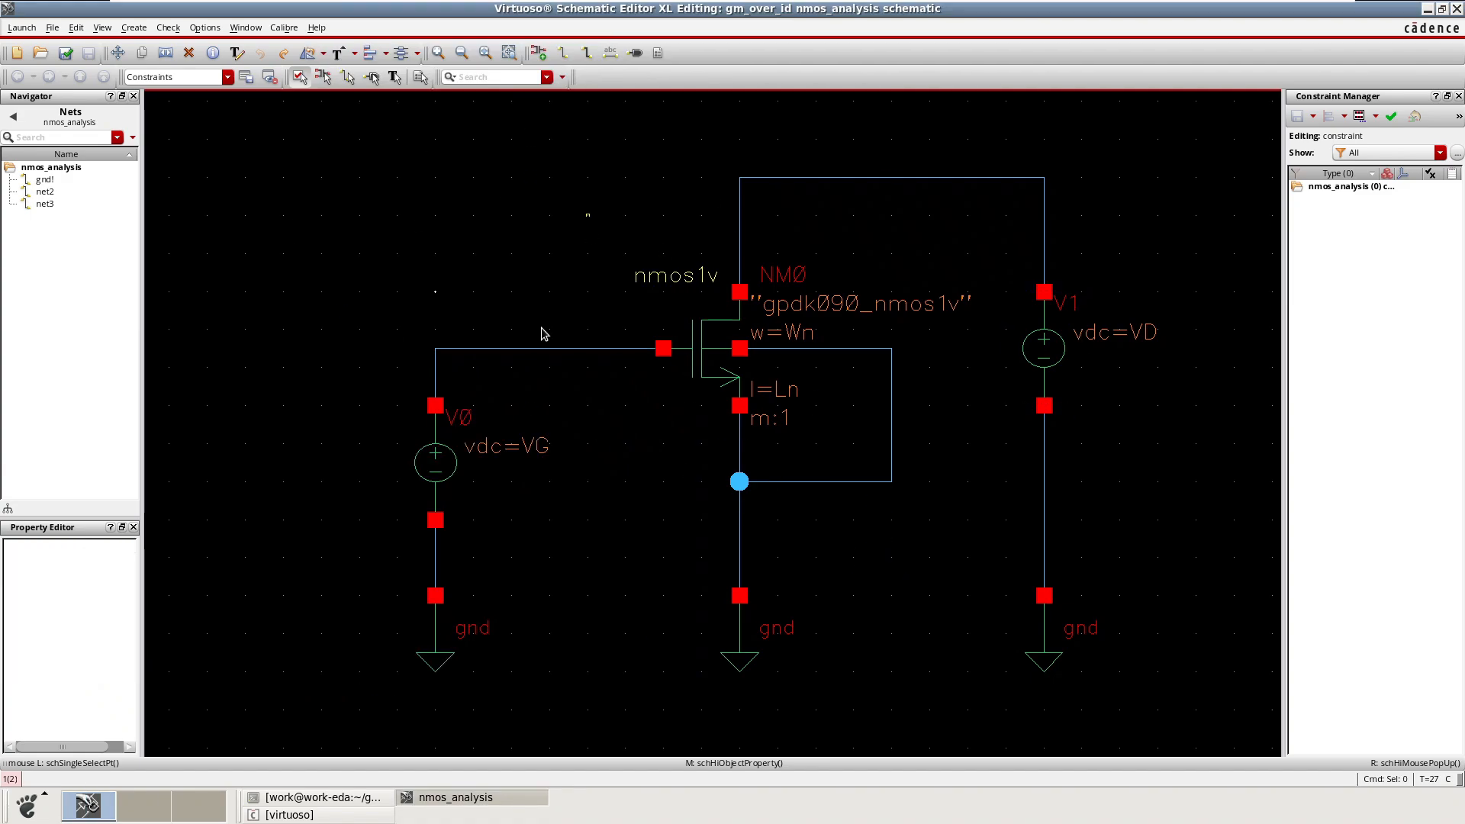
- Save the nmos_analysis schematic and launch ADE L, placing its window over the middle of the schematic
{"action": "left_click", "coordinate": [76, 55]}
{"action": "left_click", "coordinate": [21, 27]}
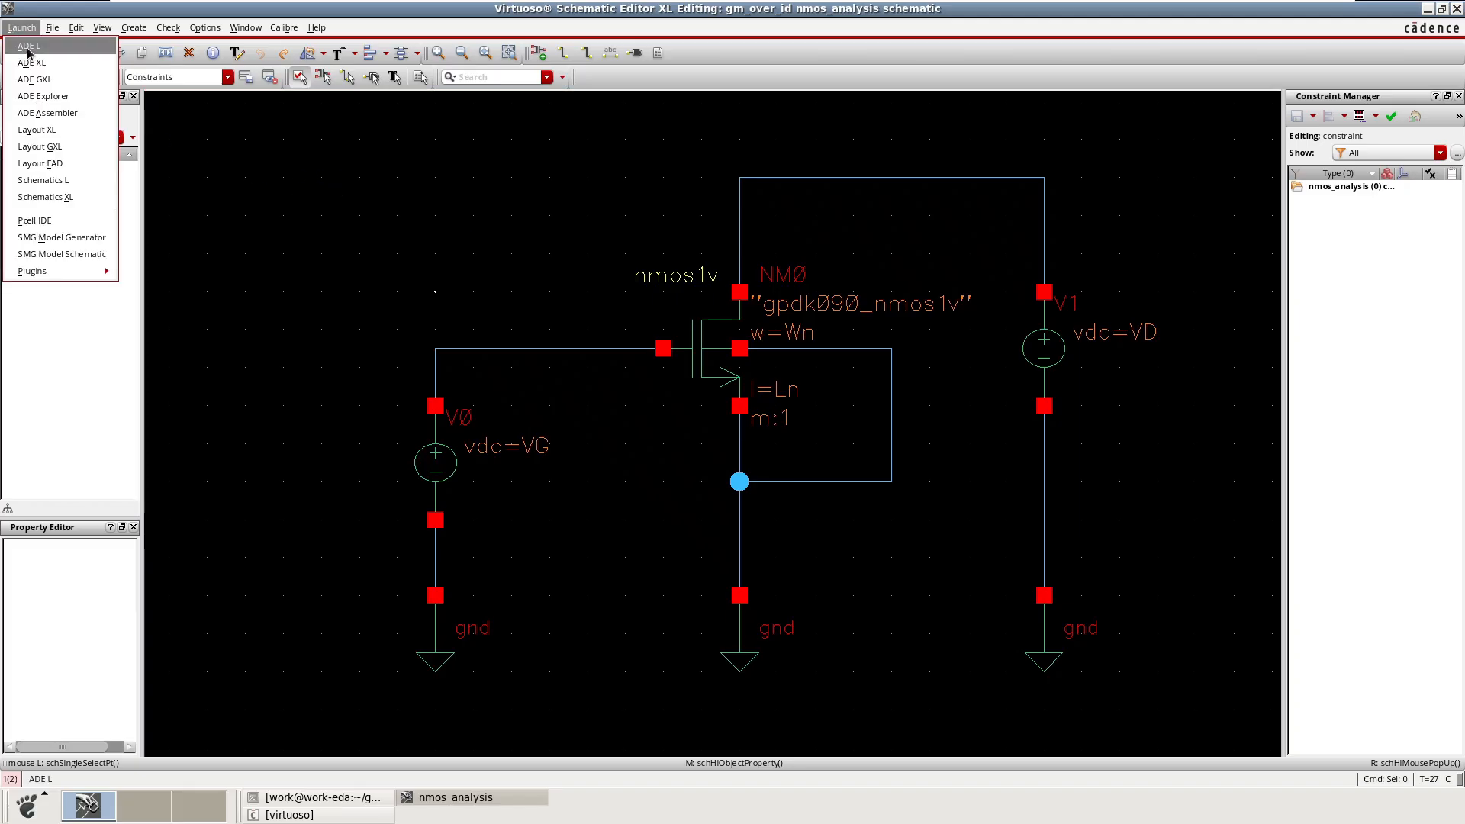
{"action": "left_click", "coordinate": [35, 47]}
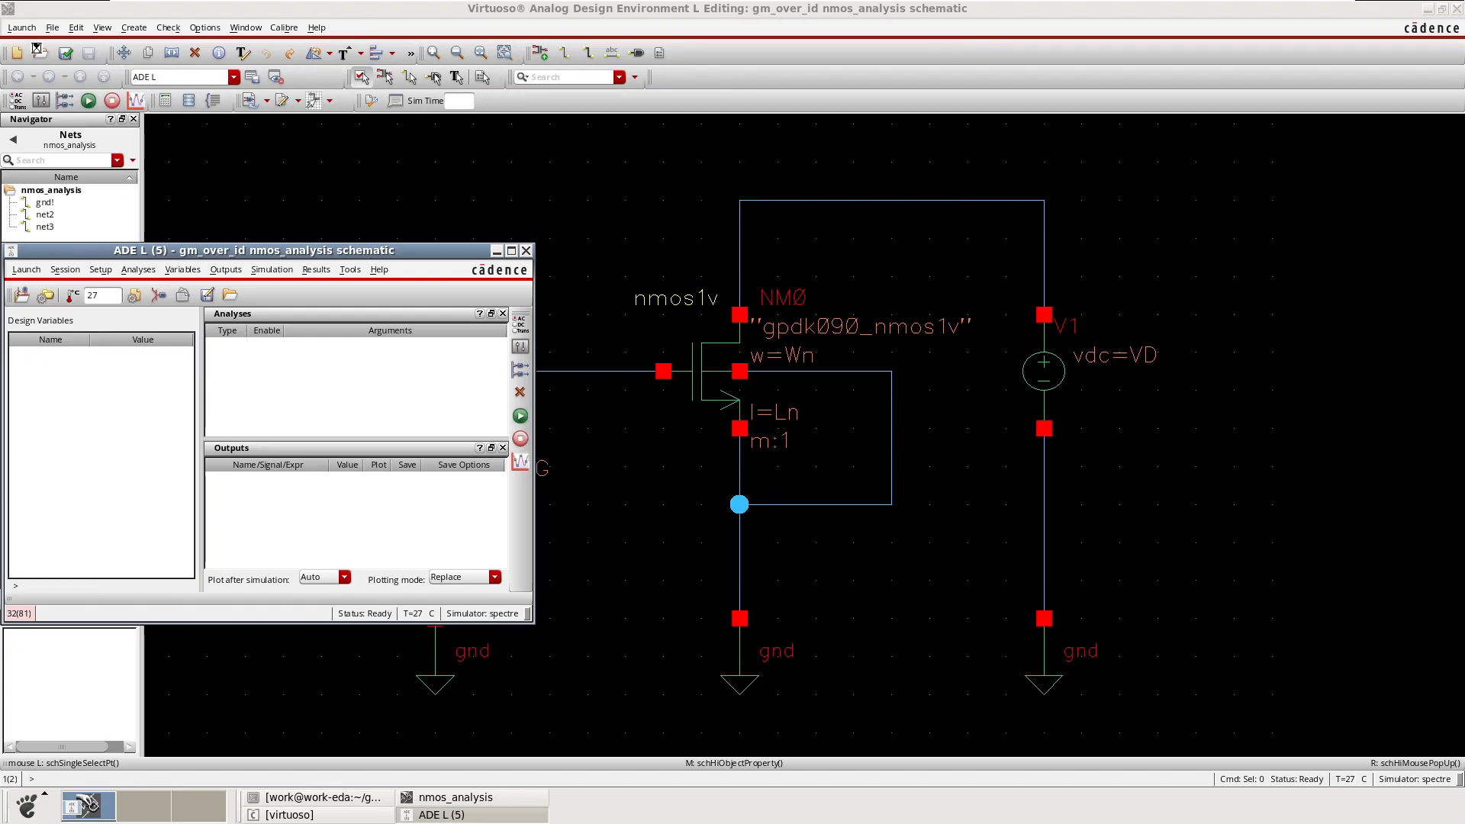
{"action": "left_click_drag", "start_coordinate": [320, 252], "coordinate": [649, 169]}
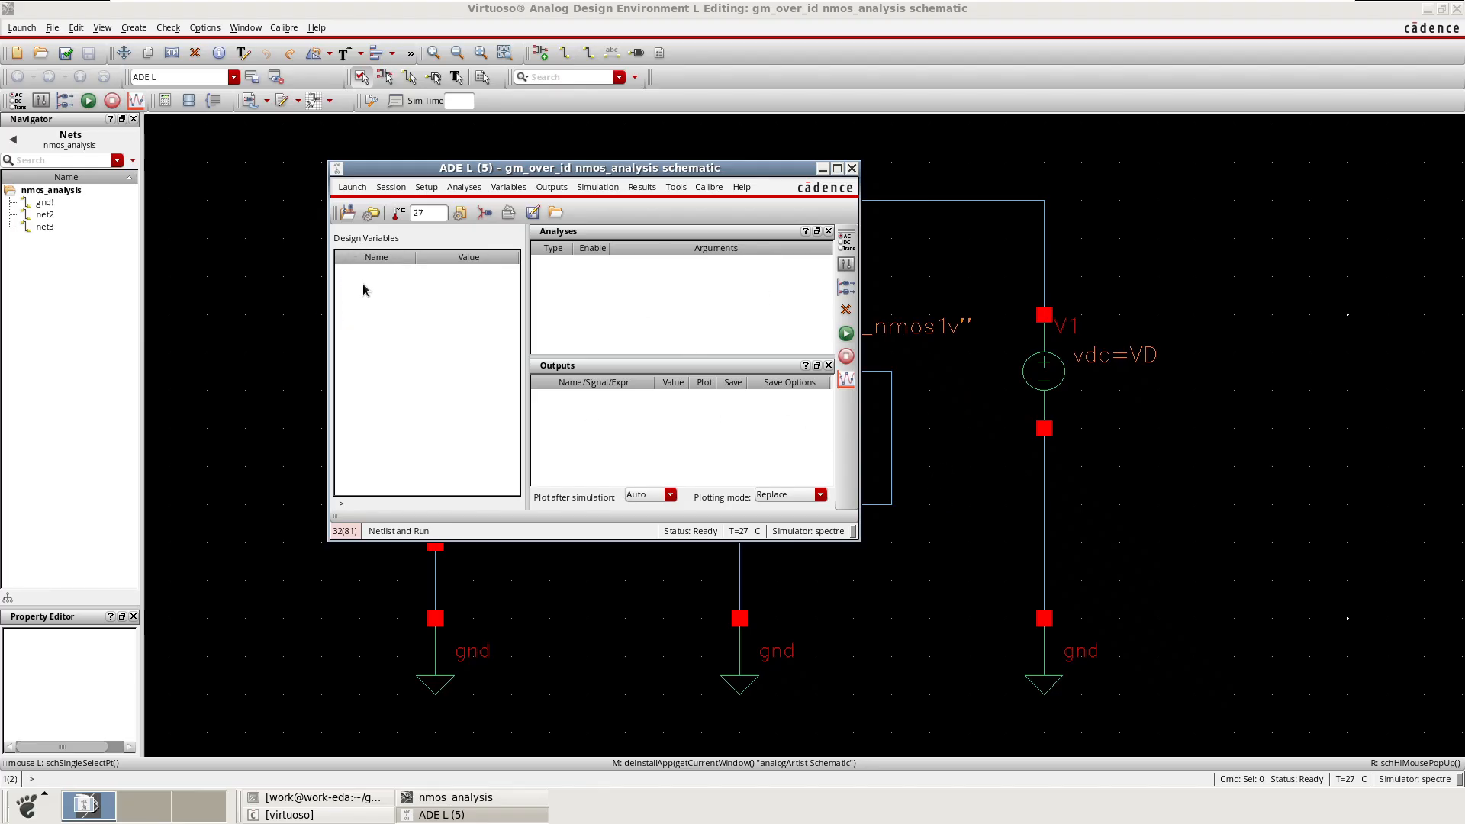
- Copy the design variables from the cellview into ADE L and move Wn directly below Ln
{"action": "right_click", "coordinate": [377, 298]}
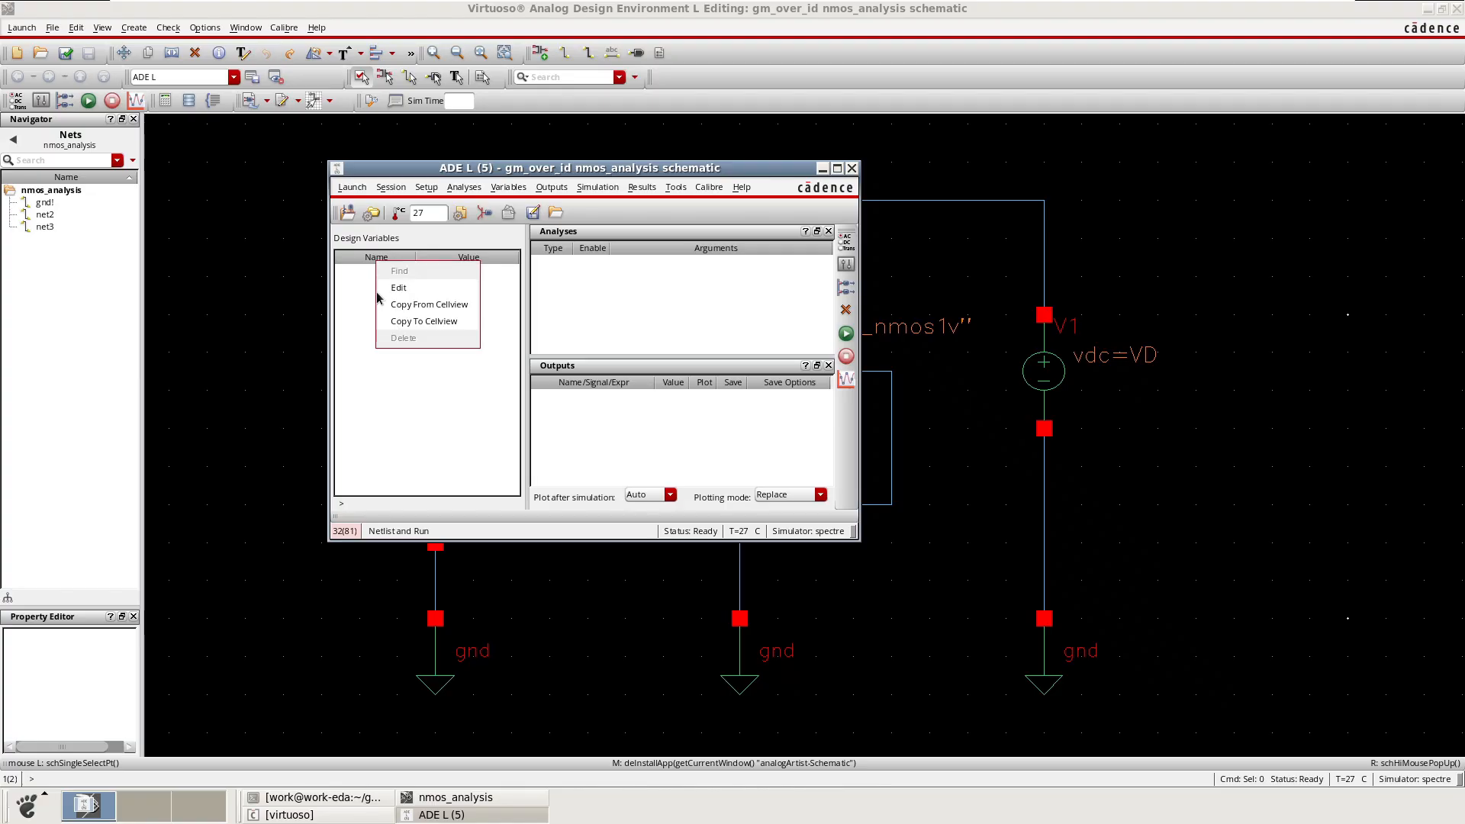
{"action": "left_click", "coordinate": [429, 305]}
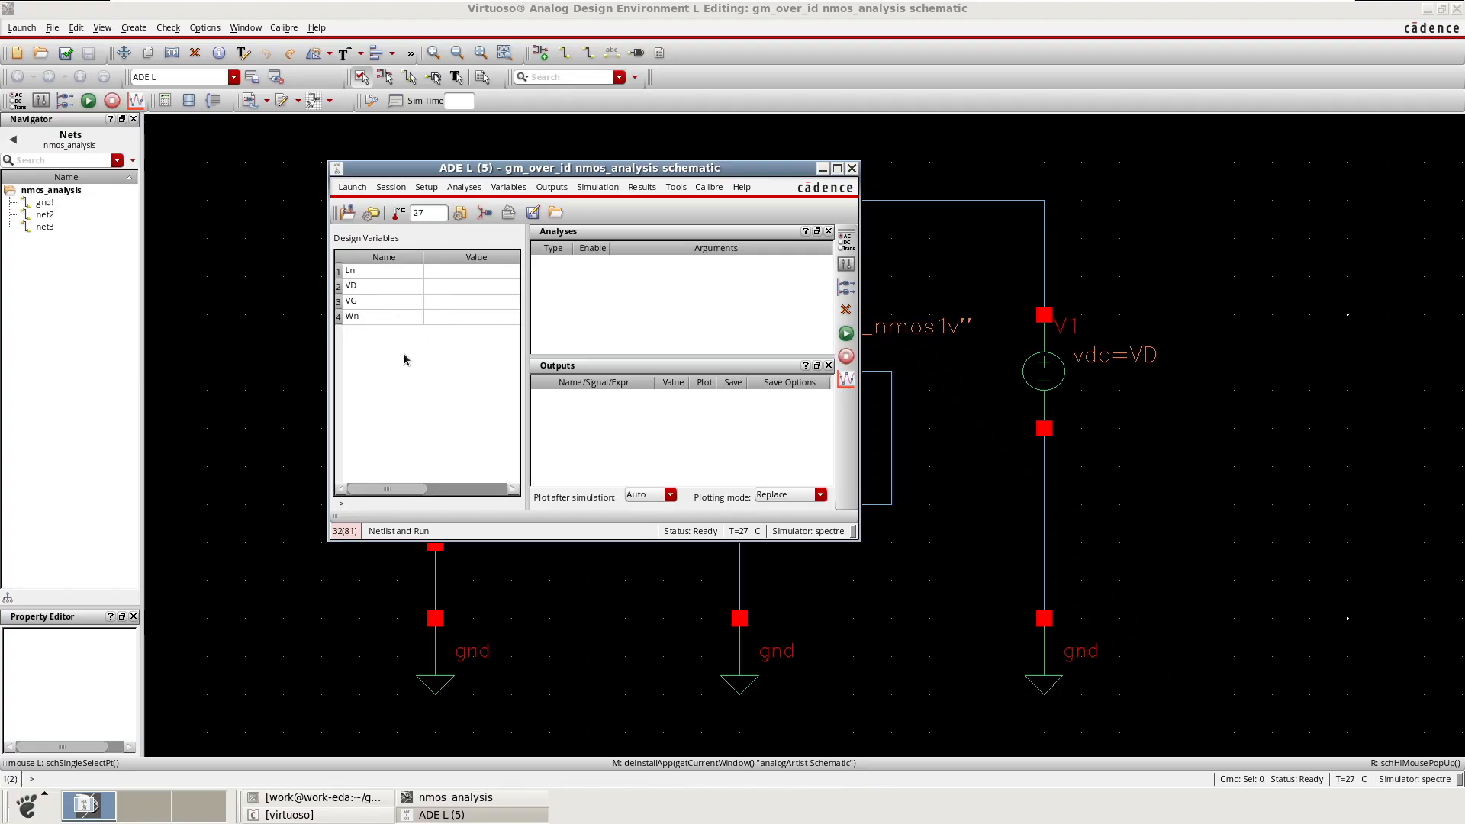
{"action": "left_click", "coordinate": [361, 322]}
{"action": "left_click_drag", "start_coordinate": [360, 318], "coordinate": [359, 287]}
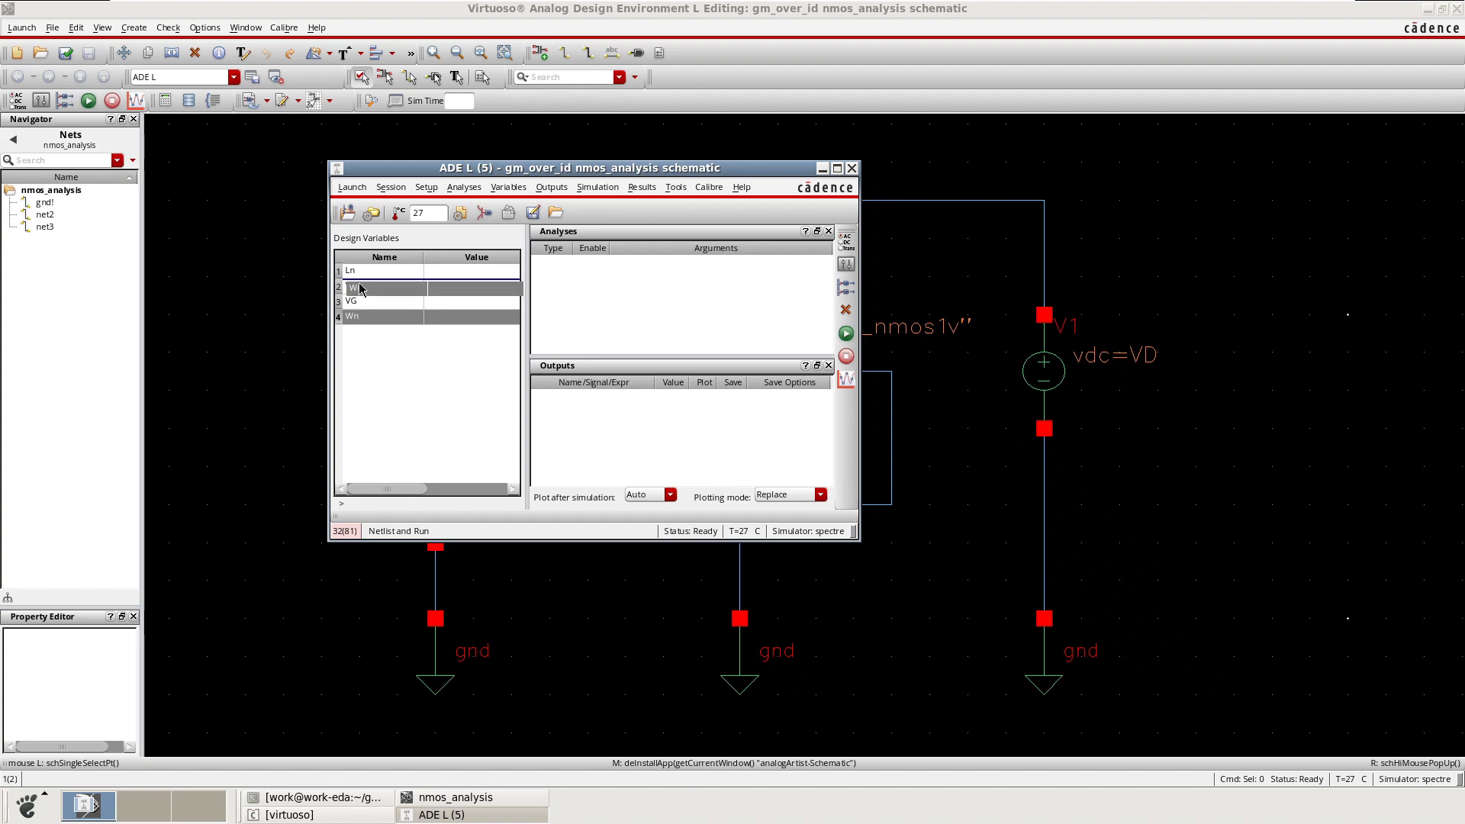
{"action": "left_click", "coordinate": [424, 380]}
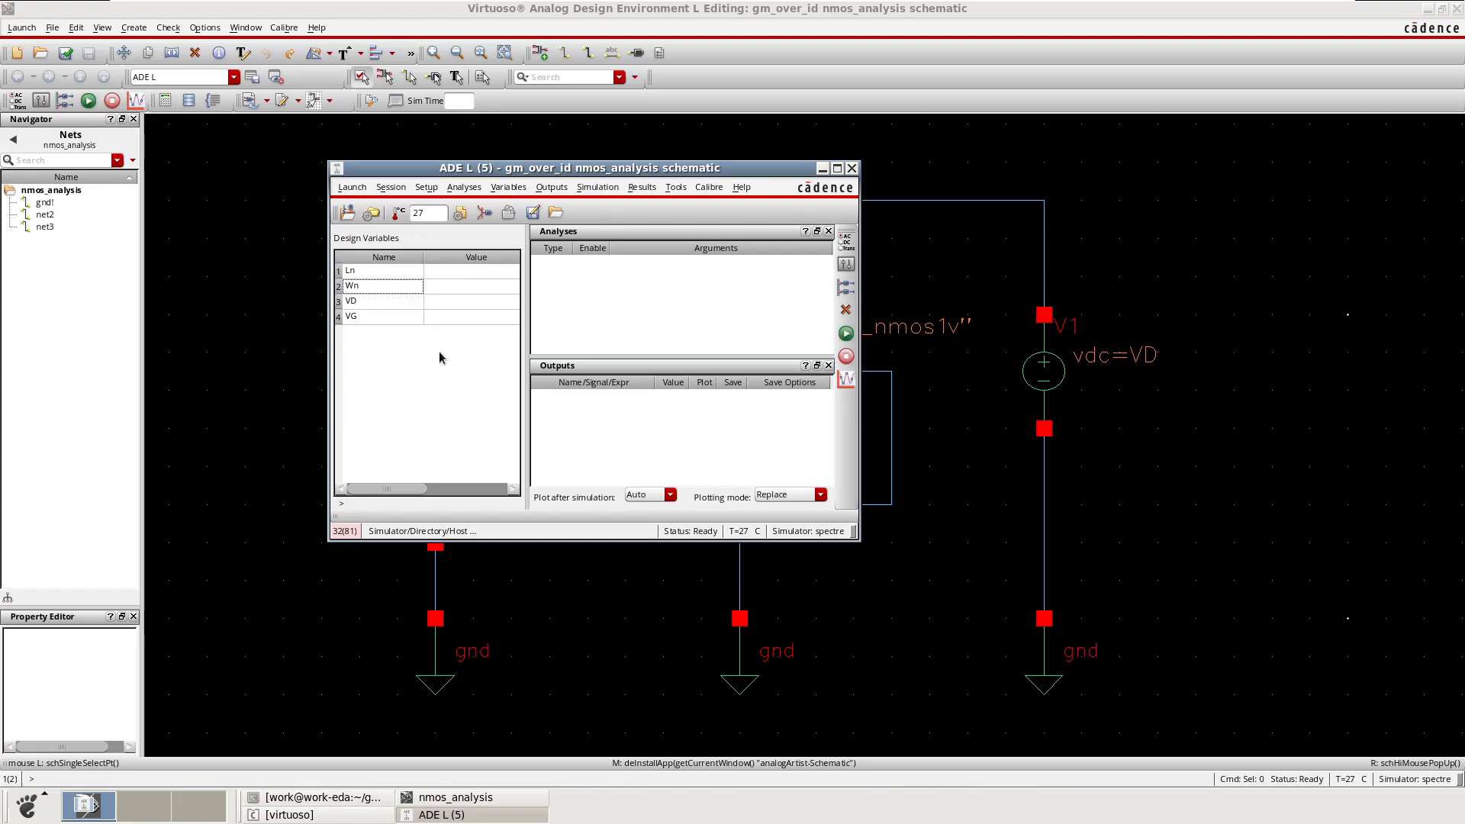
- Set the design variable Ln to 100n and Wn to 120n
{"action": "double_click", "coordinate": [459, 273]}
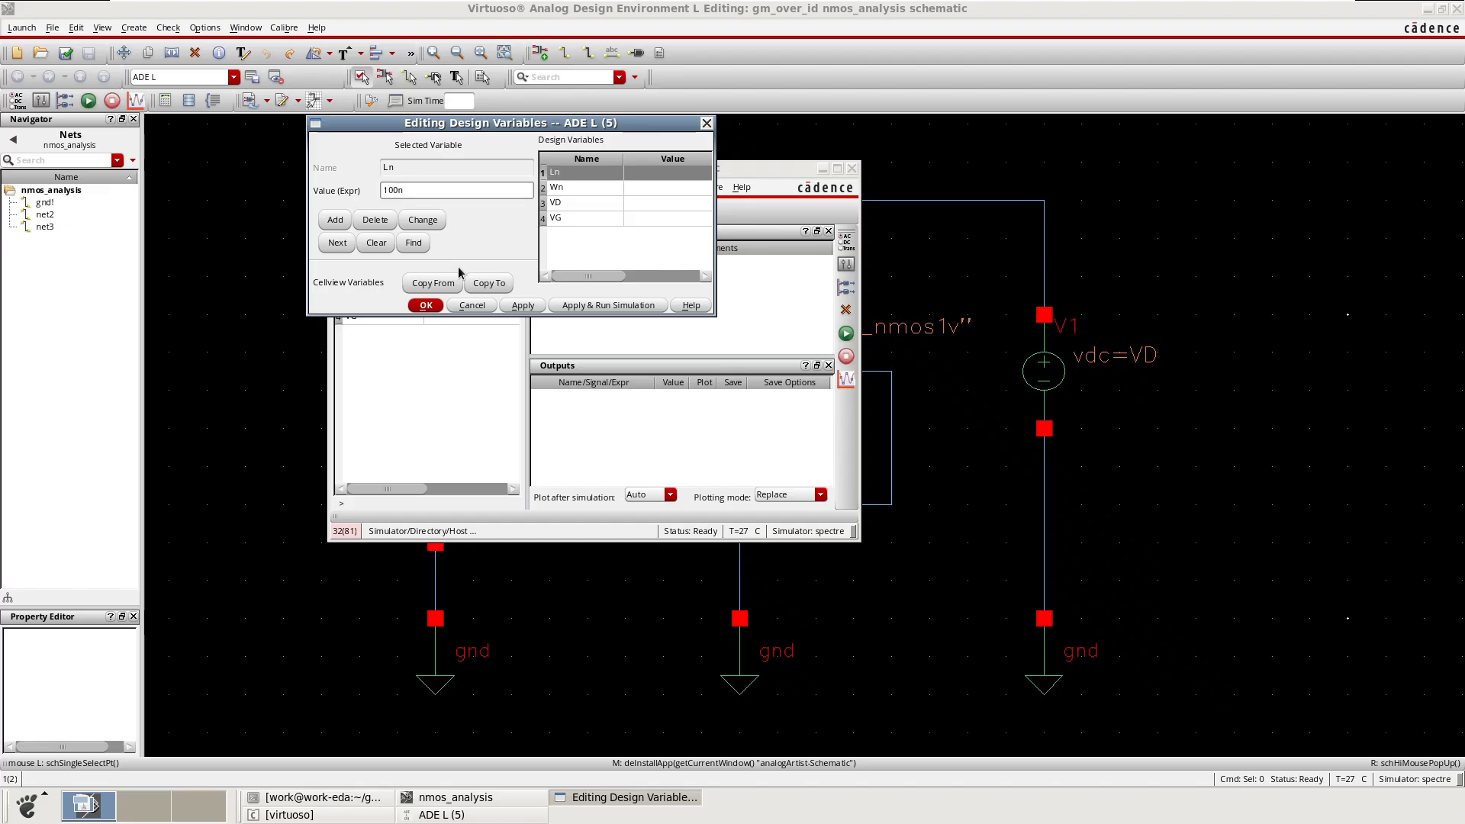
{"action": "key", "text": "Return"}
{"action": "left_click", "coordinate": [458, 384]}
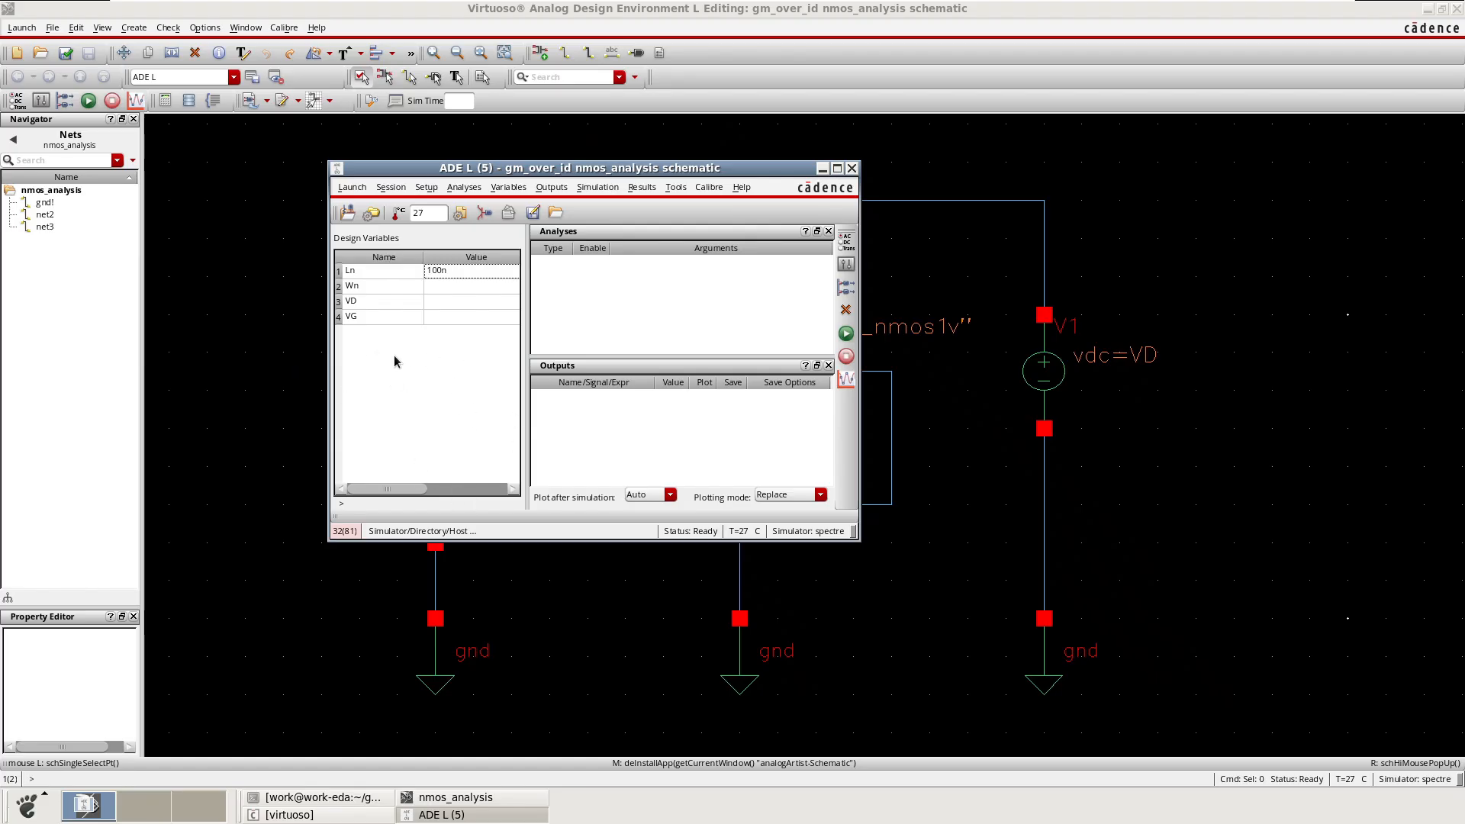
{"action": "double_click", "coordinate": [448, 293]}
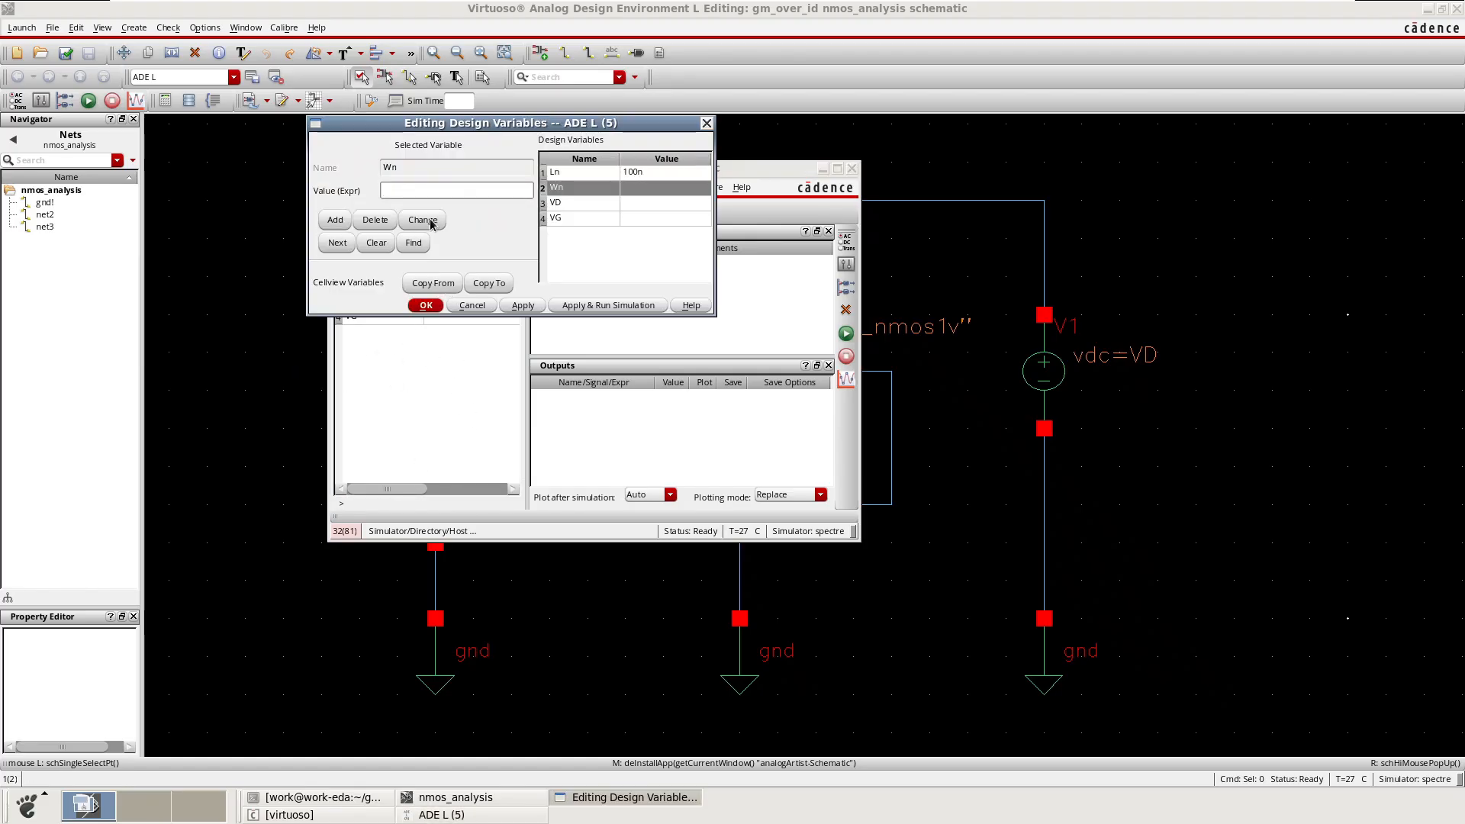
{"action": "type", "text": "120n"}
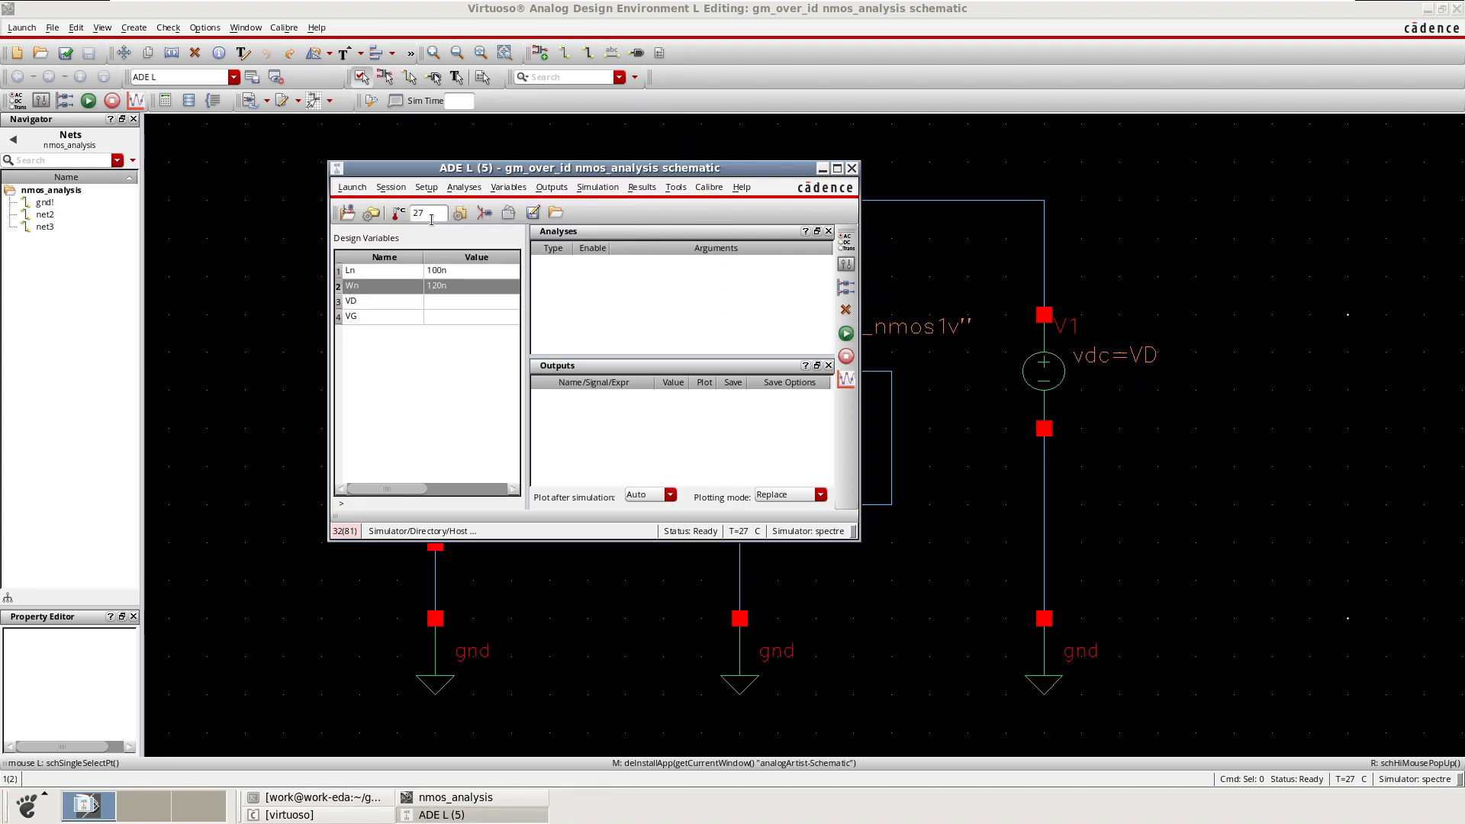
{"action": "left_click", "coordinate": [437, 407]}
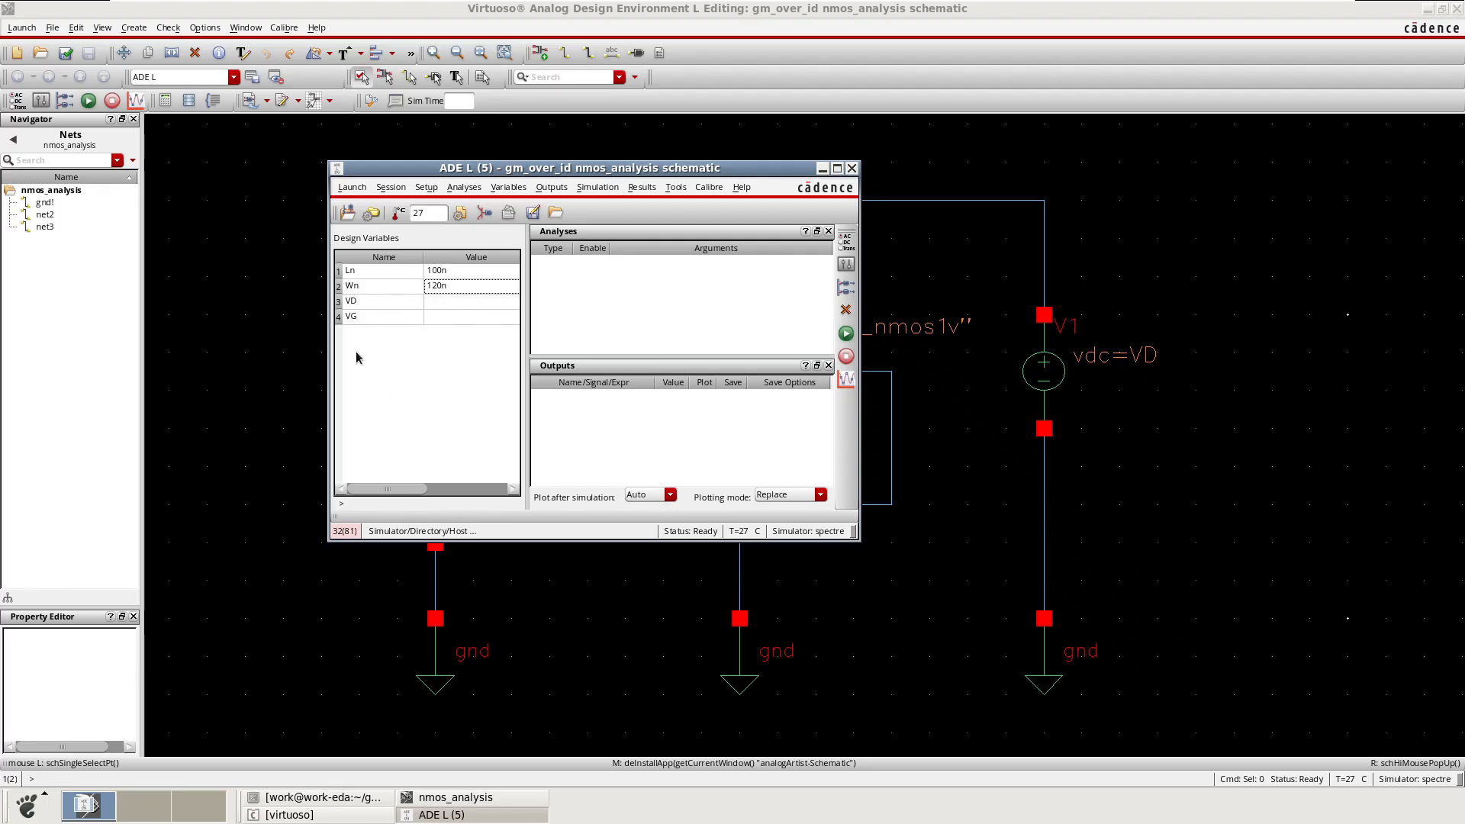
- Set the design variable VD to 300m and VG to 400m
{"action": "left_click", "coordinate": [448, 303]}
{"action": "left_click", "coordinate": [448, 301]}
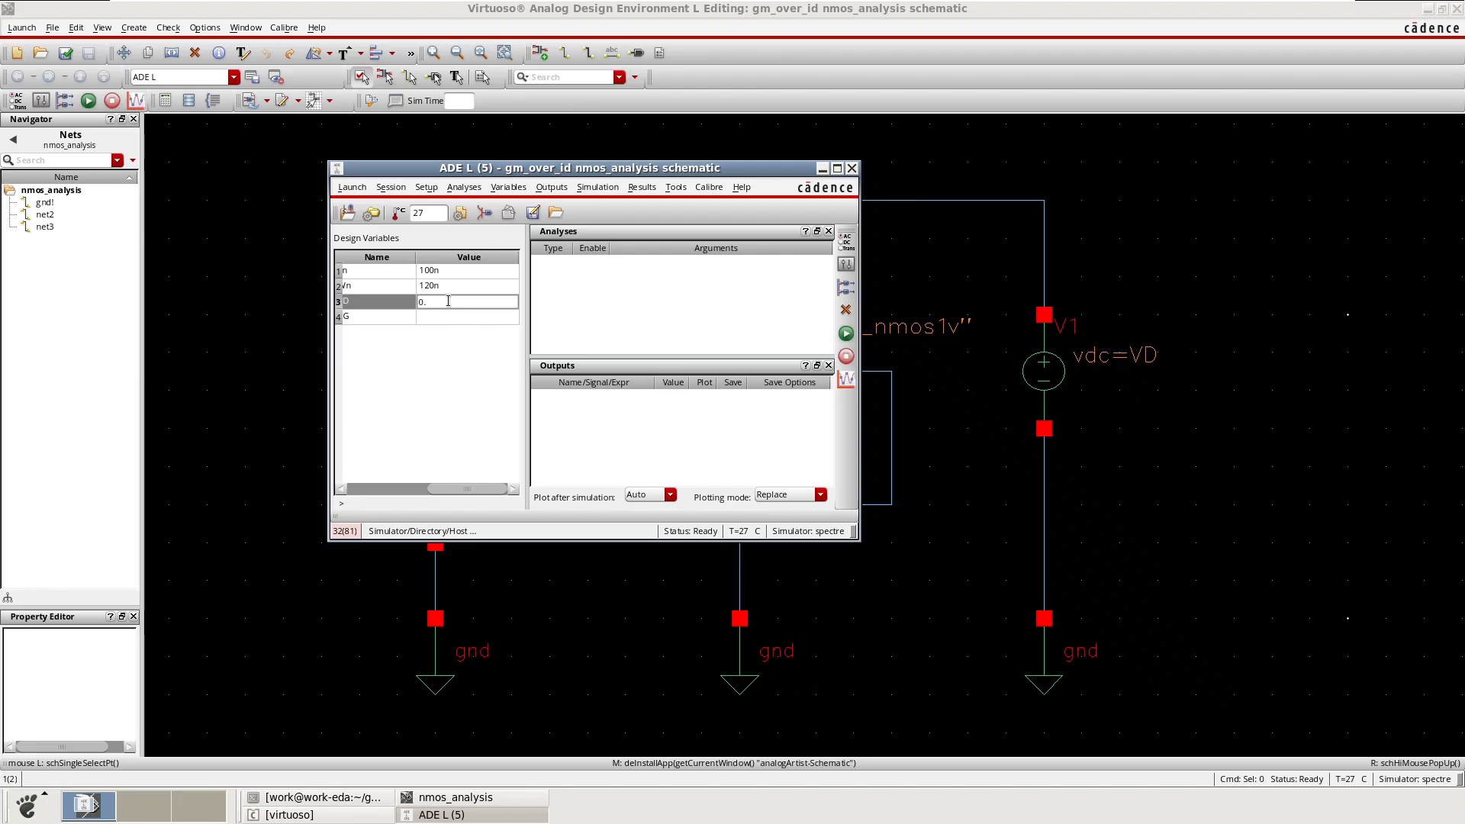
{"action": "left_click", "coordinate": [441, 380]}
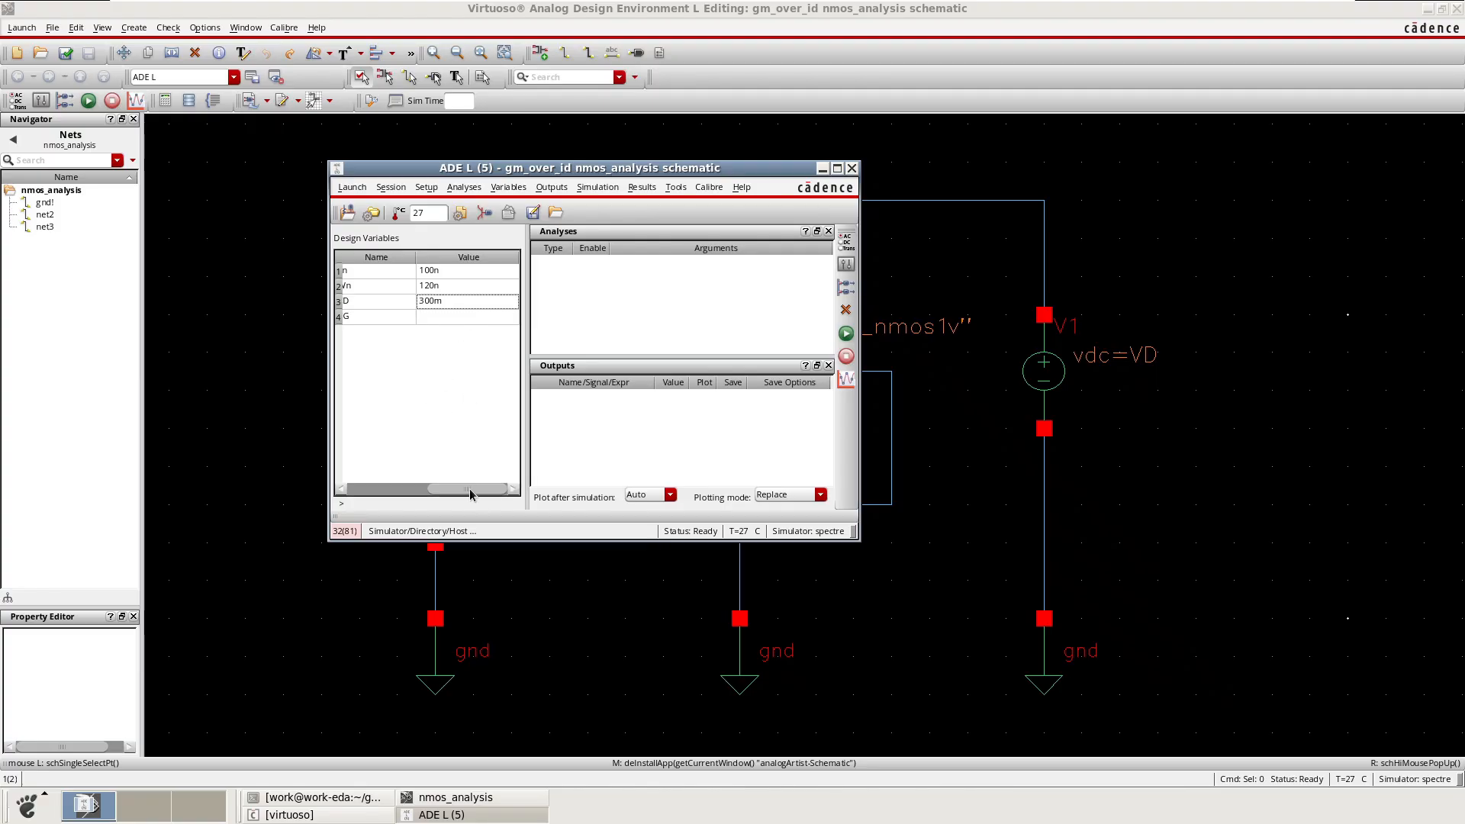
{"action": "left_click_drag", "start_coordinate": [469, 489], "coordinate": [383, 478]}
{"action": "double_click", "coordinate": [436, 318]}
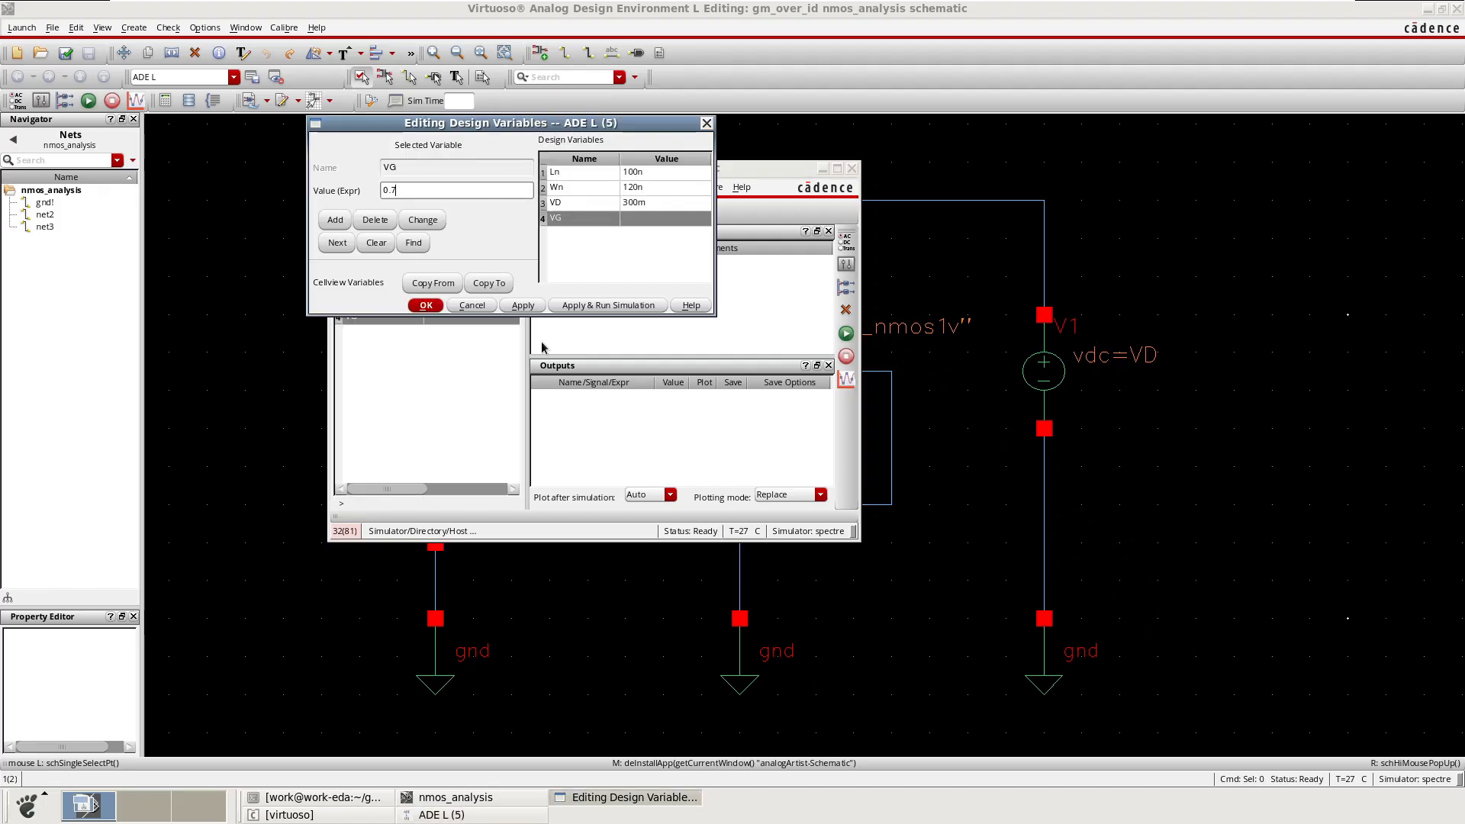
{"action": "key", "text": "BackSpace"}
{"action": "left_click", "coordinate": [522, 305]}
{"action": "left_click", "coordinate": [426, 306]}
{"action": "left_click", "coordinate": [429, 396]}
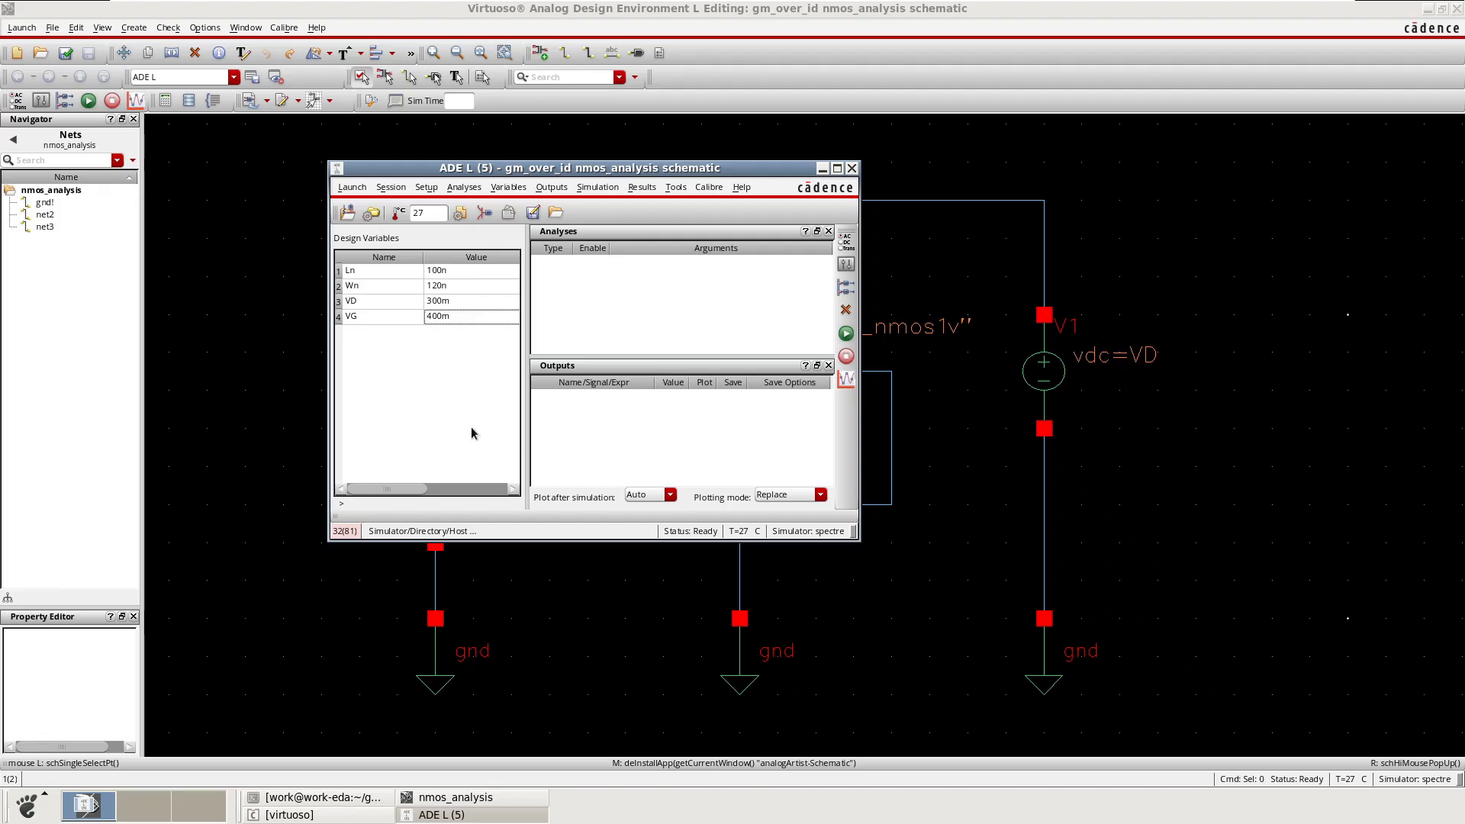
- Set up a new dc analysis in ADE L with saving of the DC operating point enabled
{"action": "left_click", "coordinate": [608, 300]}
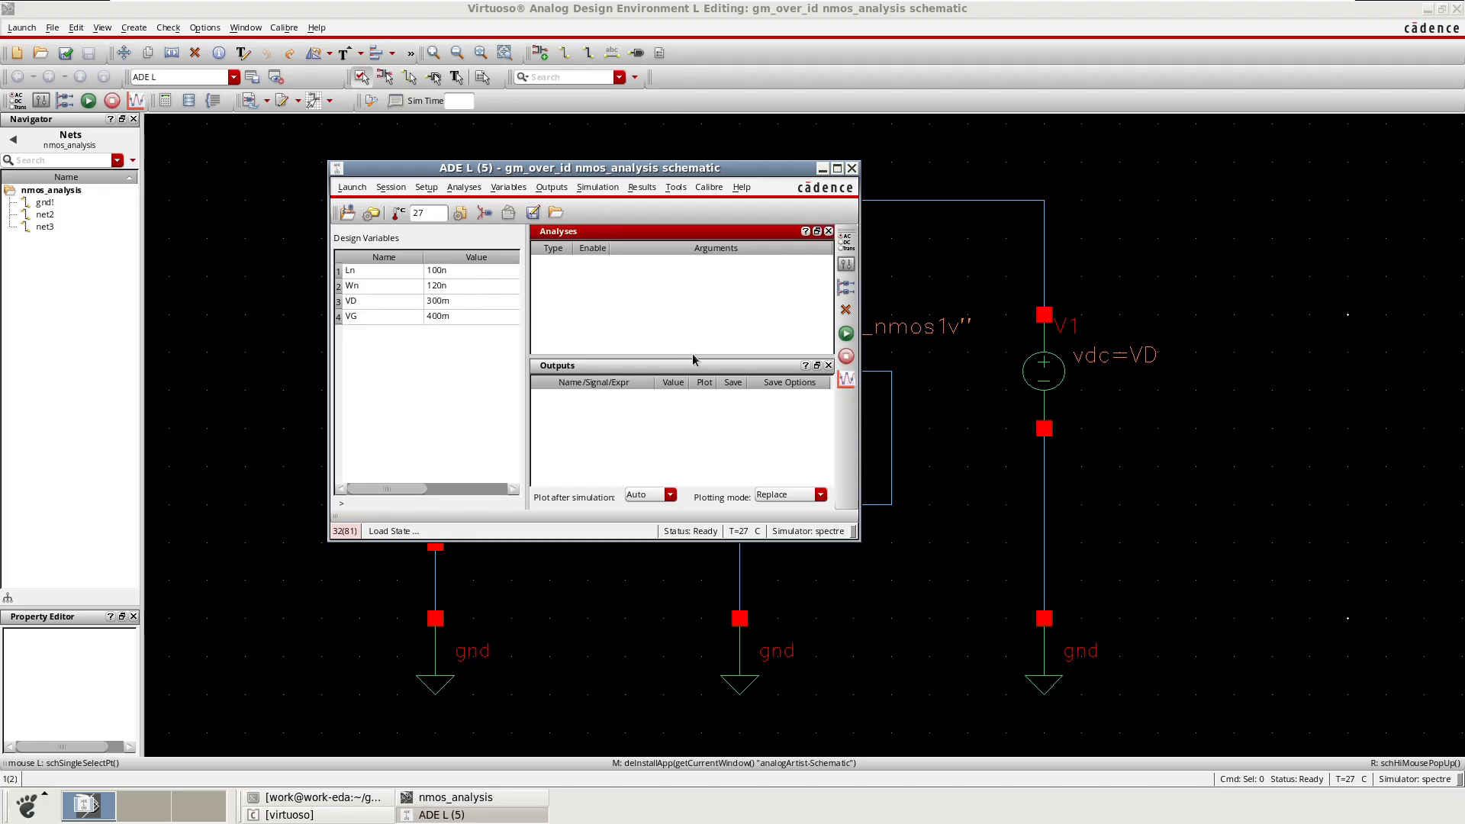
{"action": "right_click", "coordinate": [671, 283]}
{"action": "left_click", "coordinate": [698, 279]}
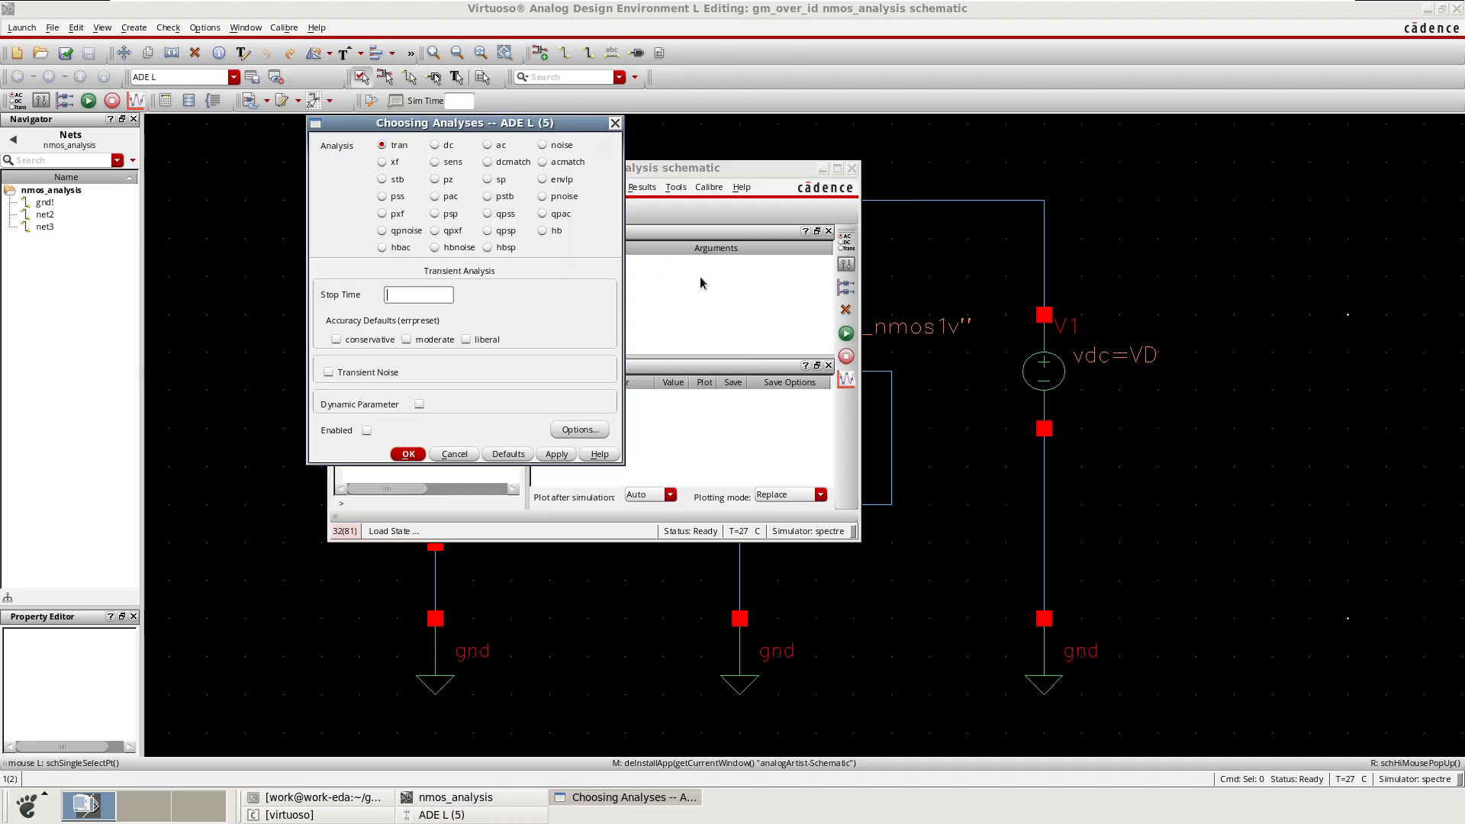
{"action": "left_click", "coordinate": [441, 145]}
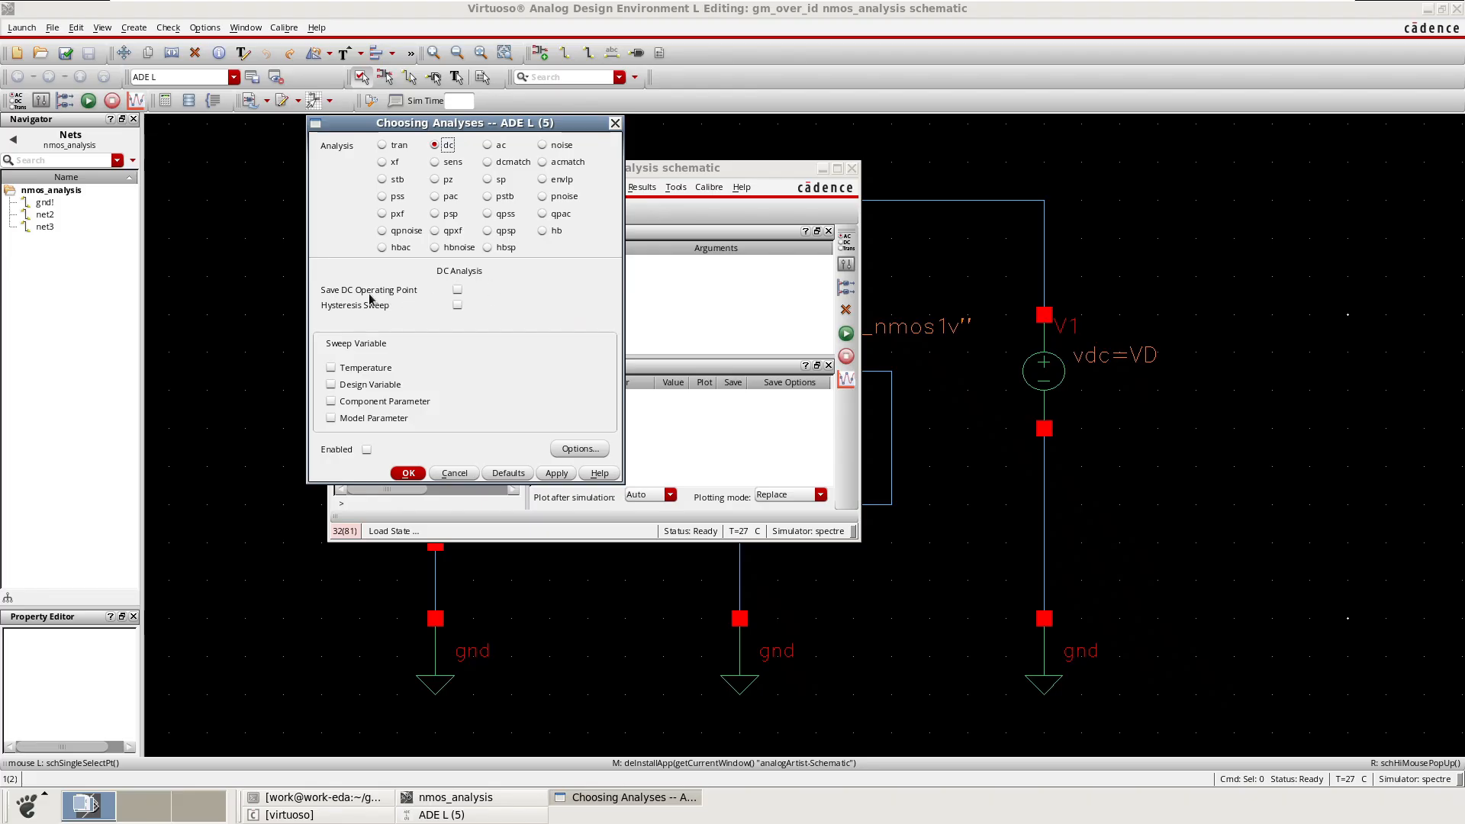
{"action": "left_click", "coordinate": [456, 290]}
- Make the dc analysis sweep a design variable and choose VD as that variable
{"action": "left_click", "coordinate": [331, 386]}
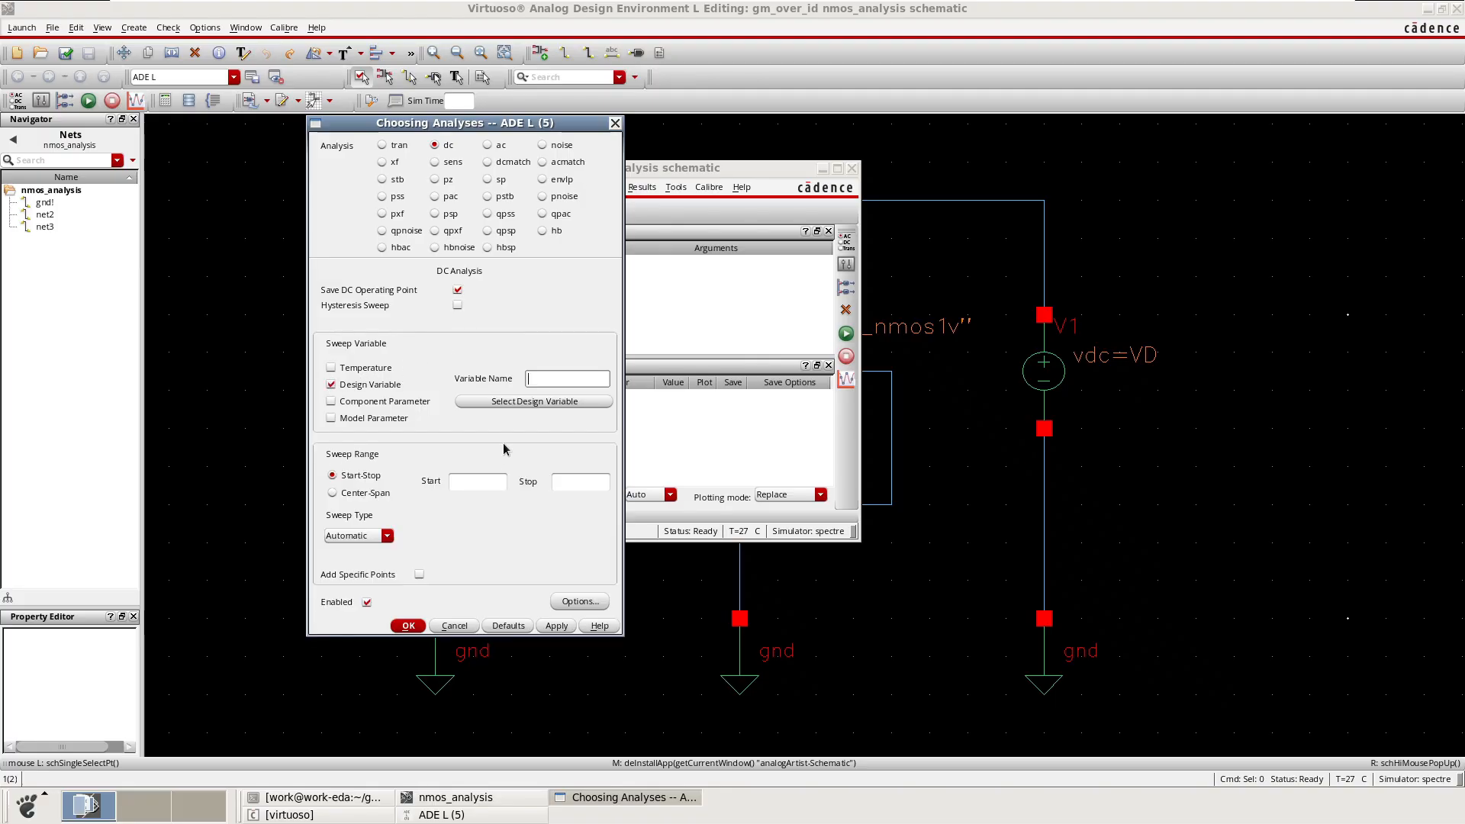
{"action": "left_click", "coordinate": [506, 401]}
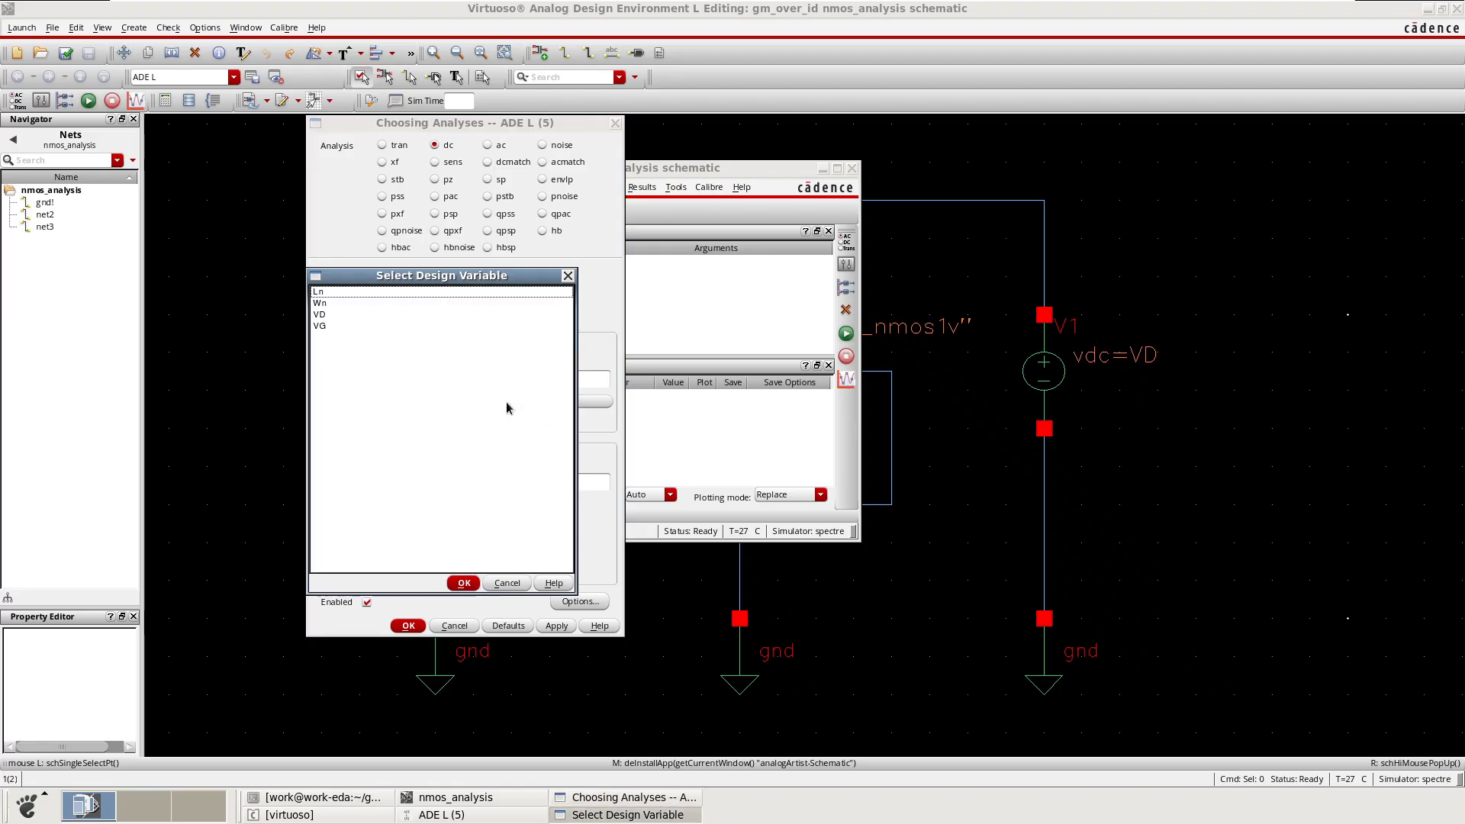
{"action": "left_click", "coordinate": [324, 316]}
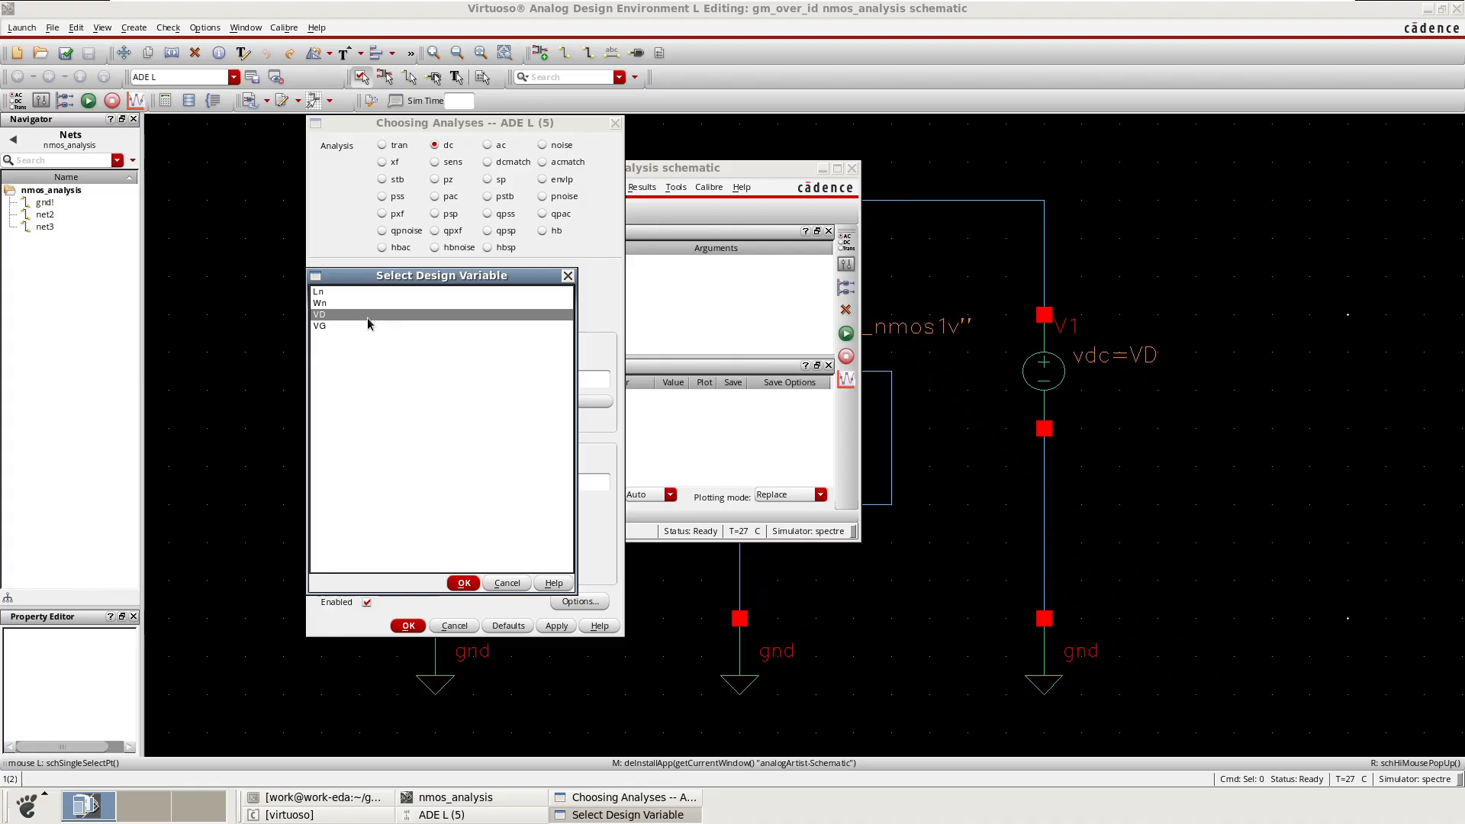
{"action": "left_click", "coordinate": [467, 583]}
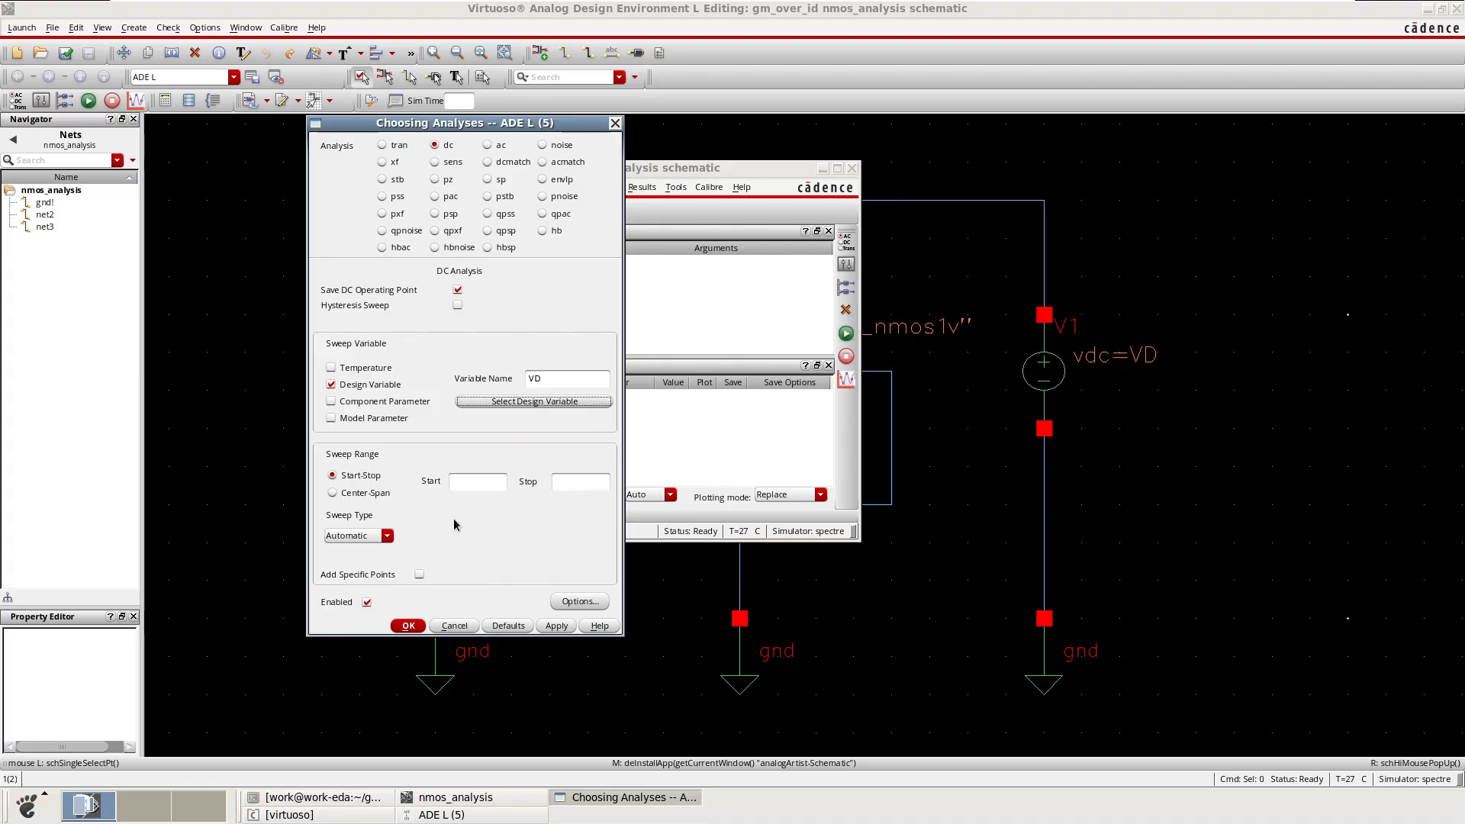
- Set the VD sweep range to start at 0 and stop at 1, and accept the dc analysis
{"action": "left_click", "coordinate": [471, 483]}
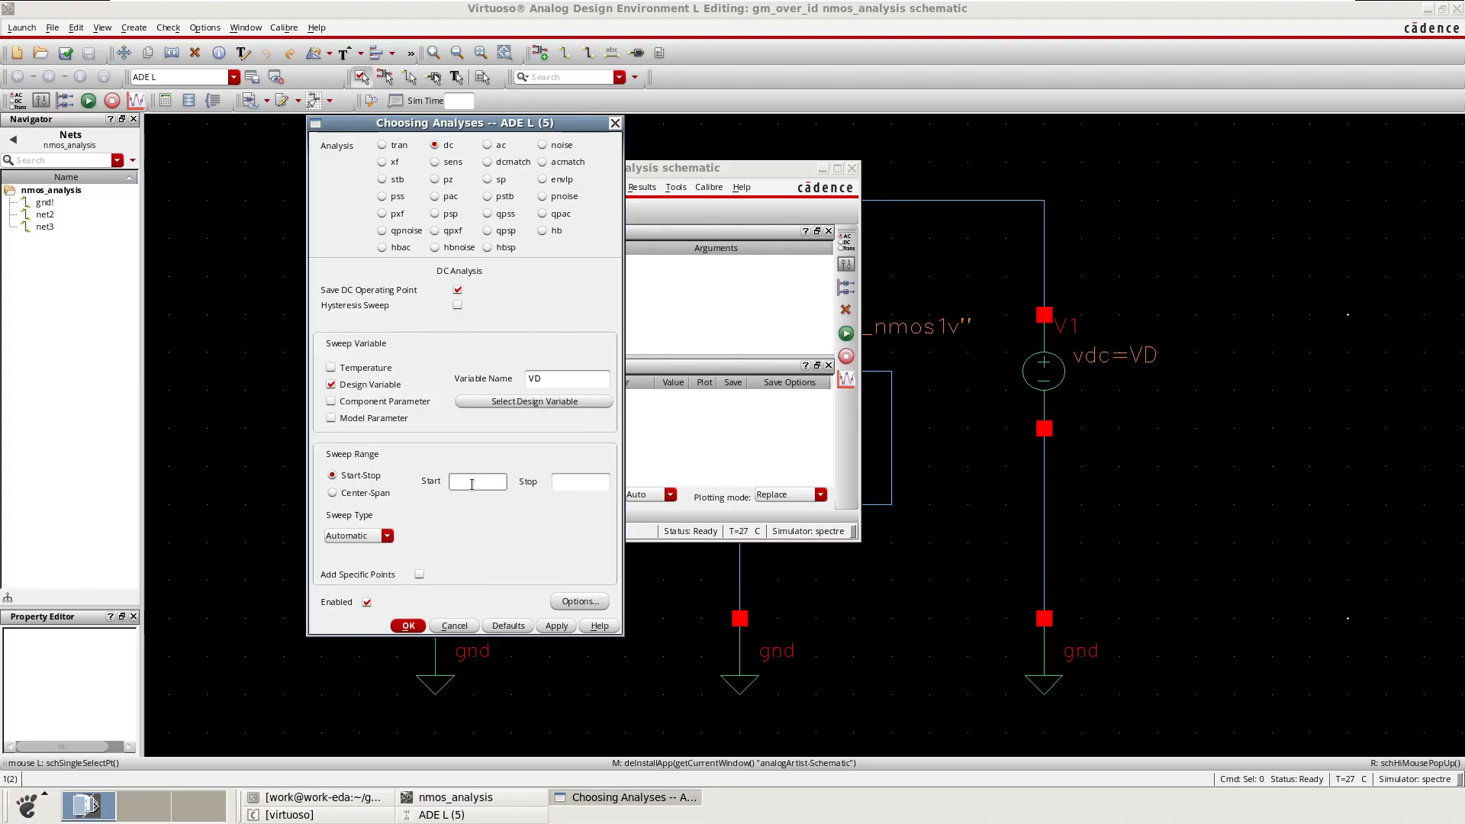
{"action": "type", "text": "0"}
{"action": "left_click", "coordinate": [580, 482]}
{"action": "type", "text": "1"}
{"action": "left_click", "coordinate": [556, 625]}
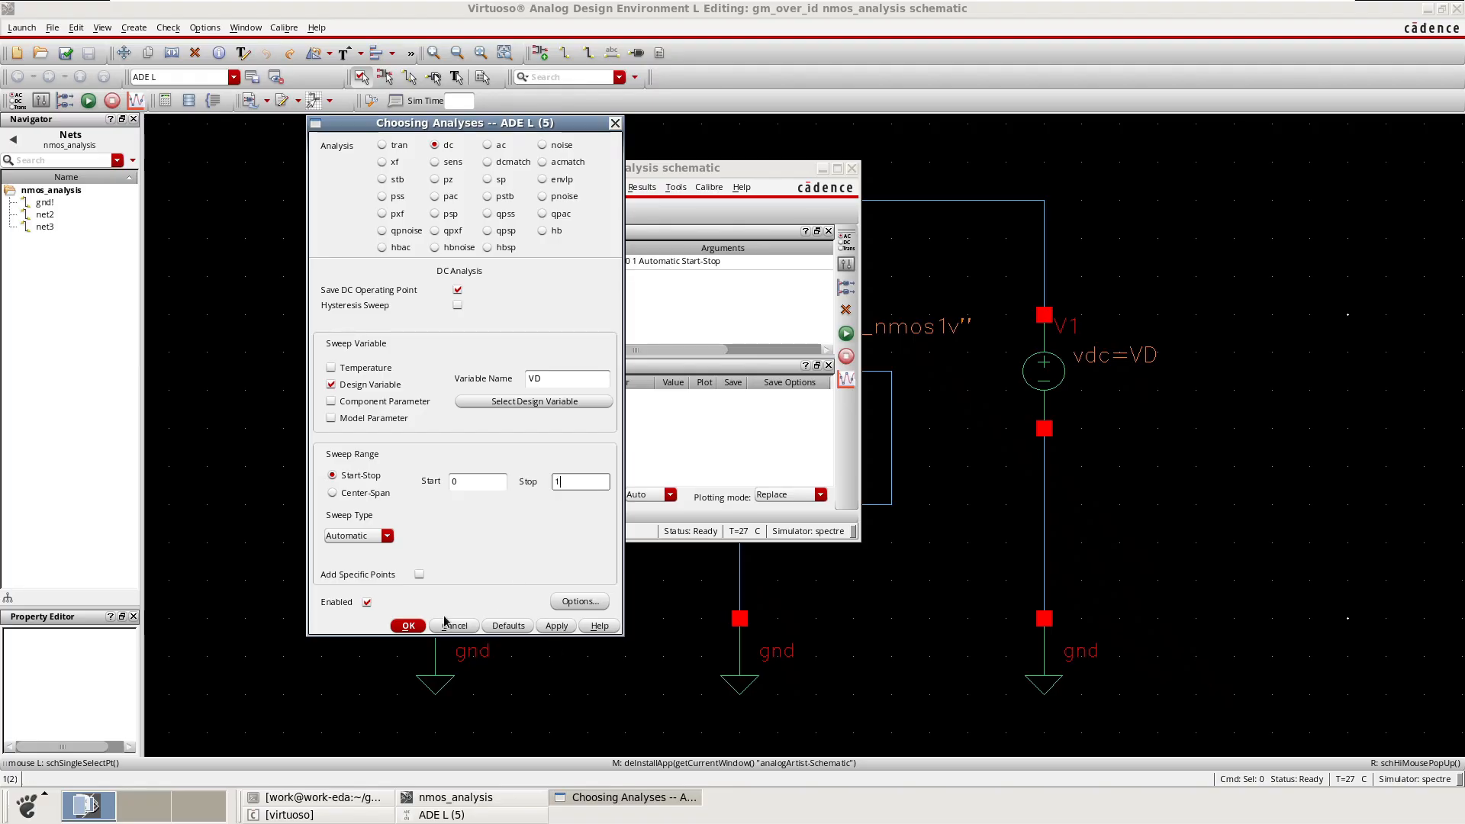
{"action": "left_click", "coordinate": [409, 626]}
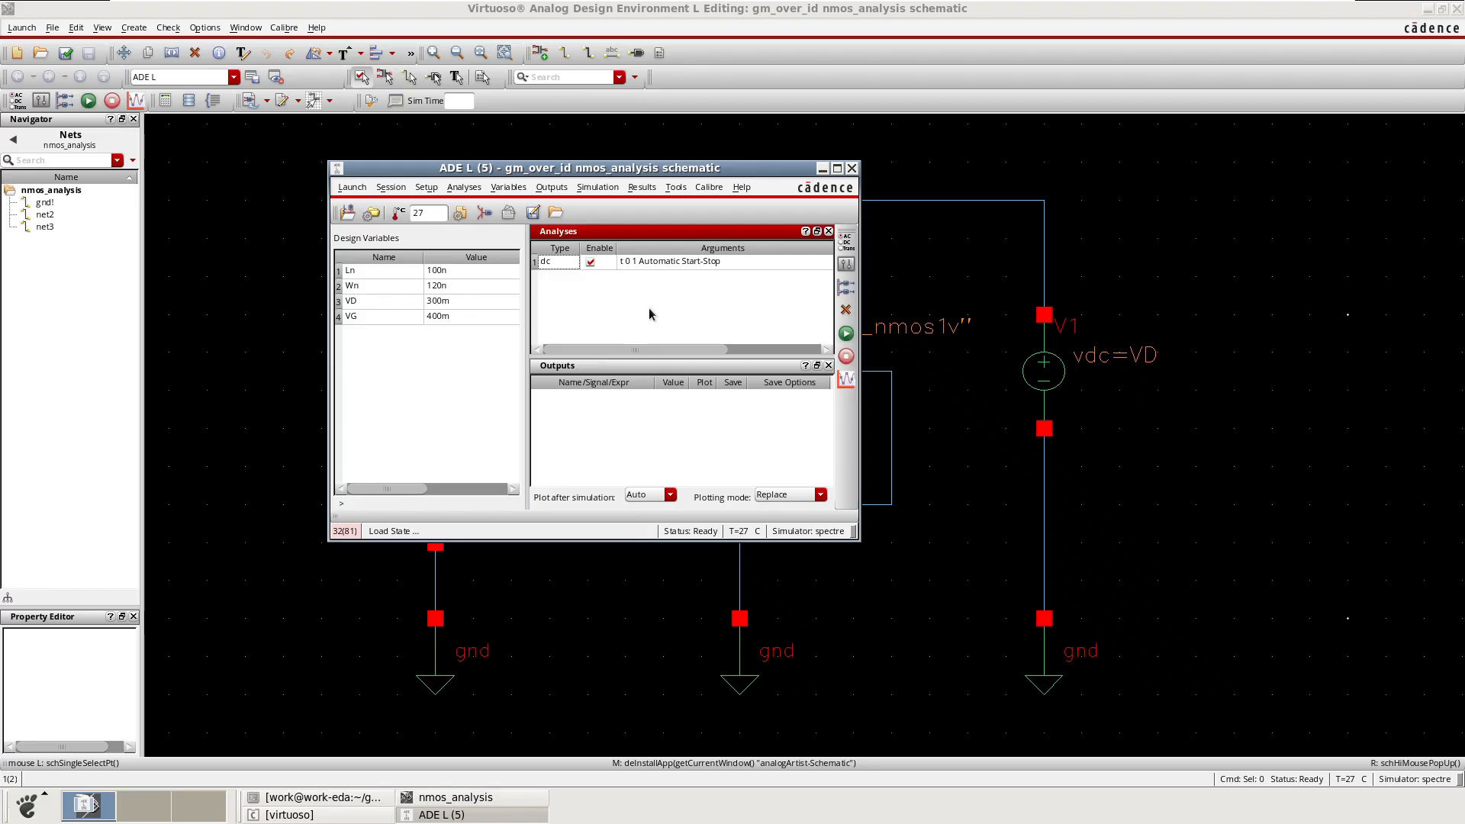
- Check the model file and section in the Model Library Setup, accepting it without changes
{"action": "left_click", "coordinate": [655, 430]}
{"action": "left_click", "coordinate": [627, 313]}
{"action": "left_click", "coordinate": [426, 187]}
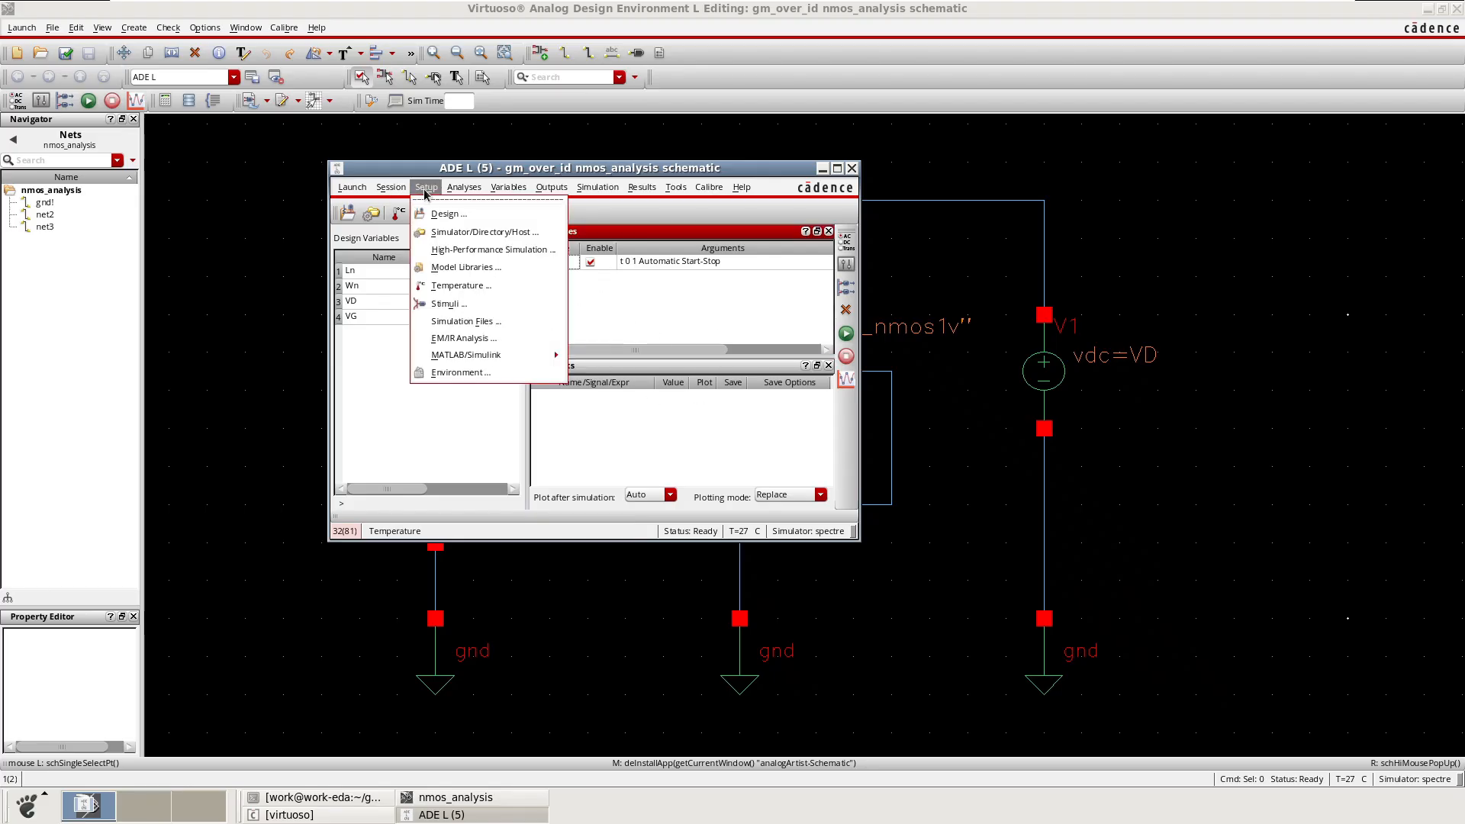
{"action": "left_click", "coordinate": [451, 267]}
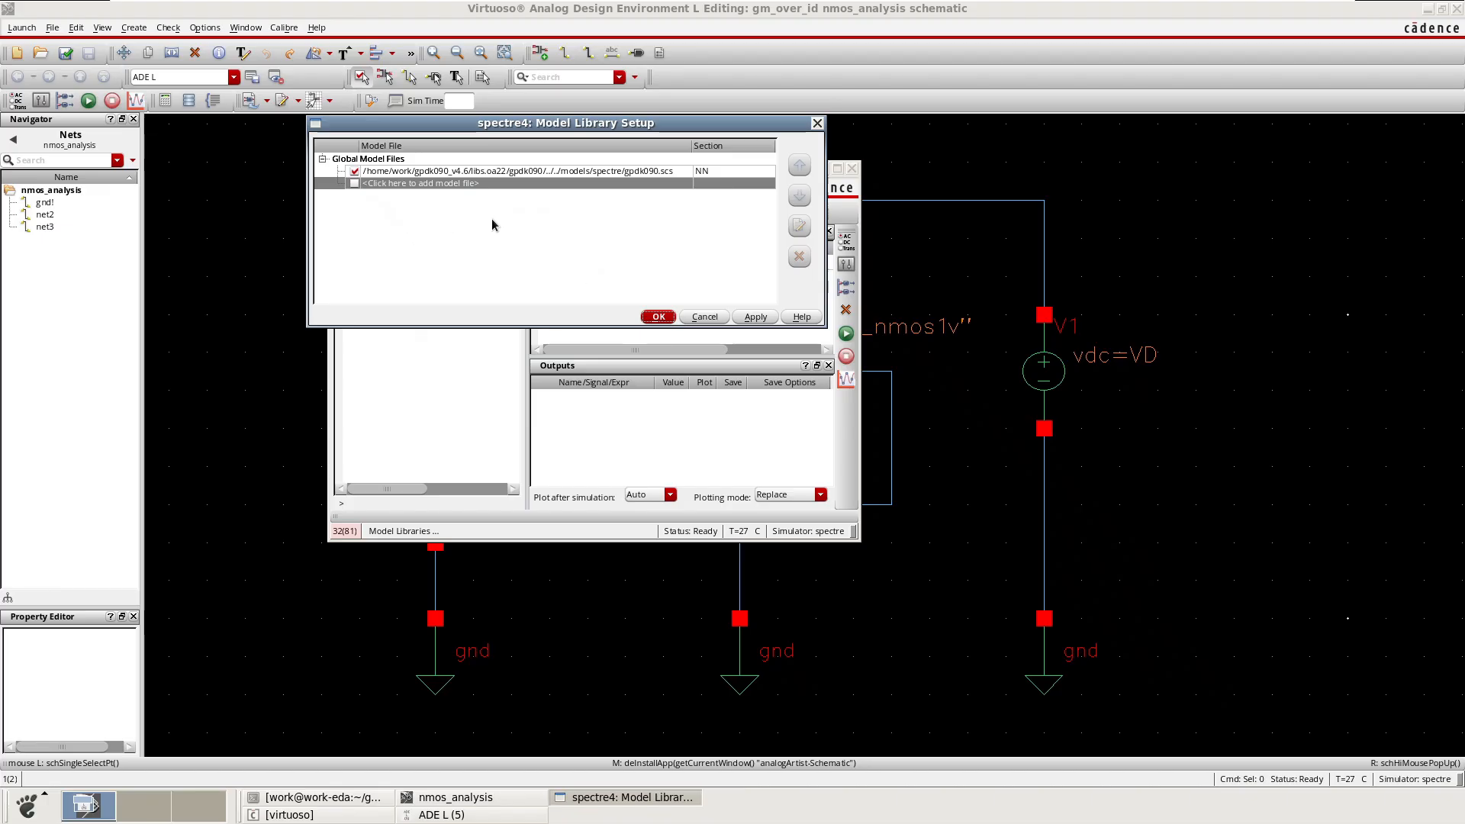
{"action": "left_click", "coordinate": [645, 174]}
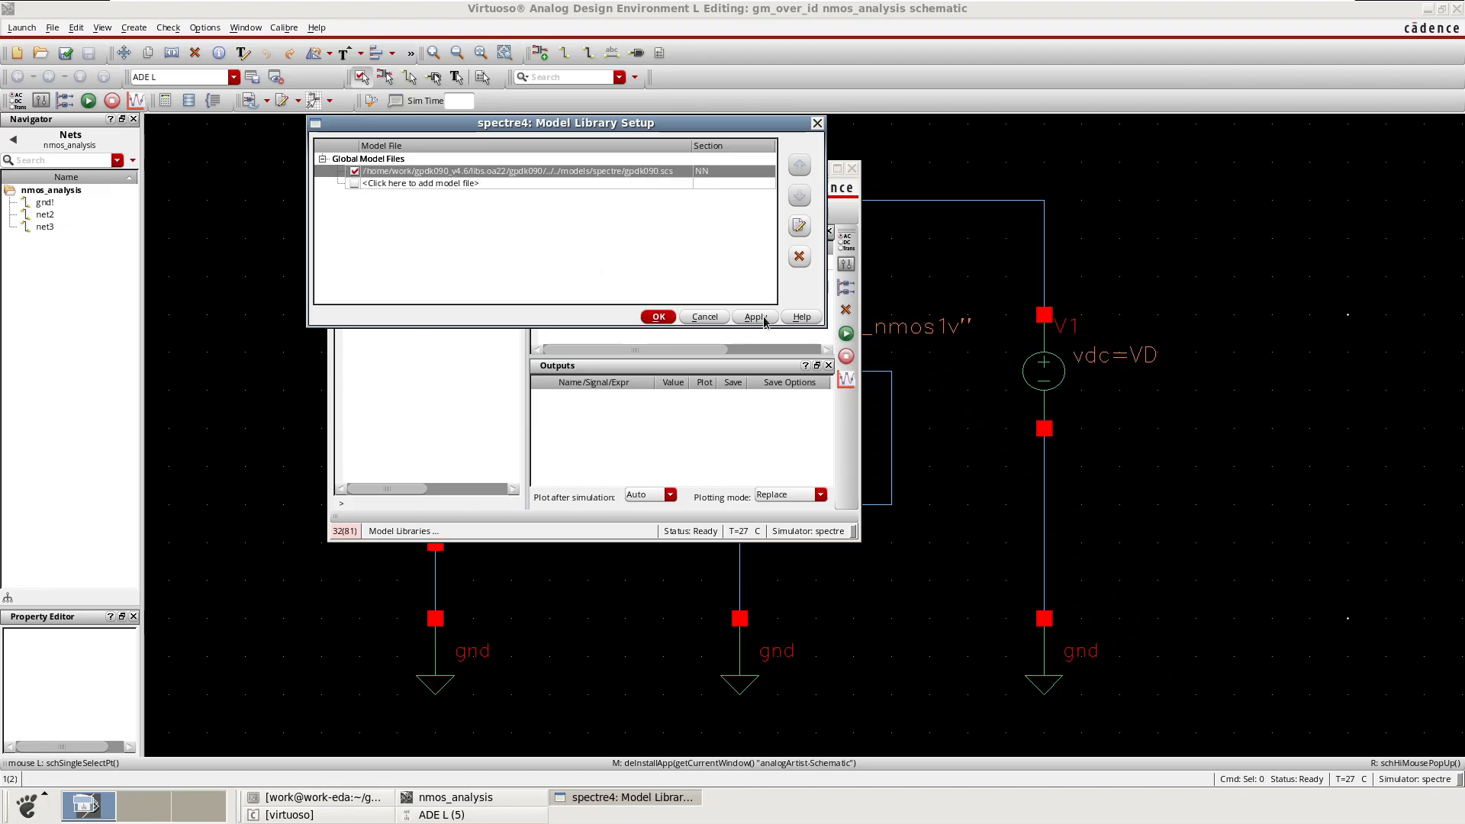
{"action": "left_click", "coordinate": [666, 317]}
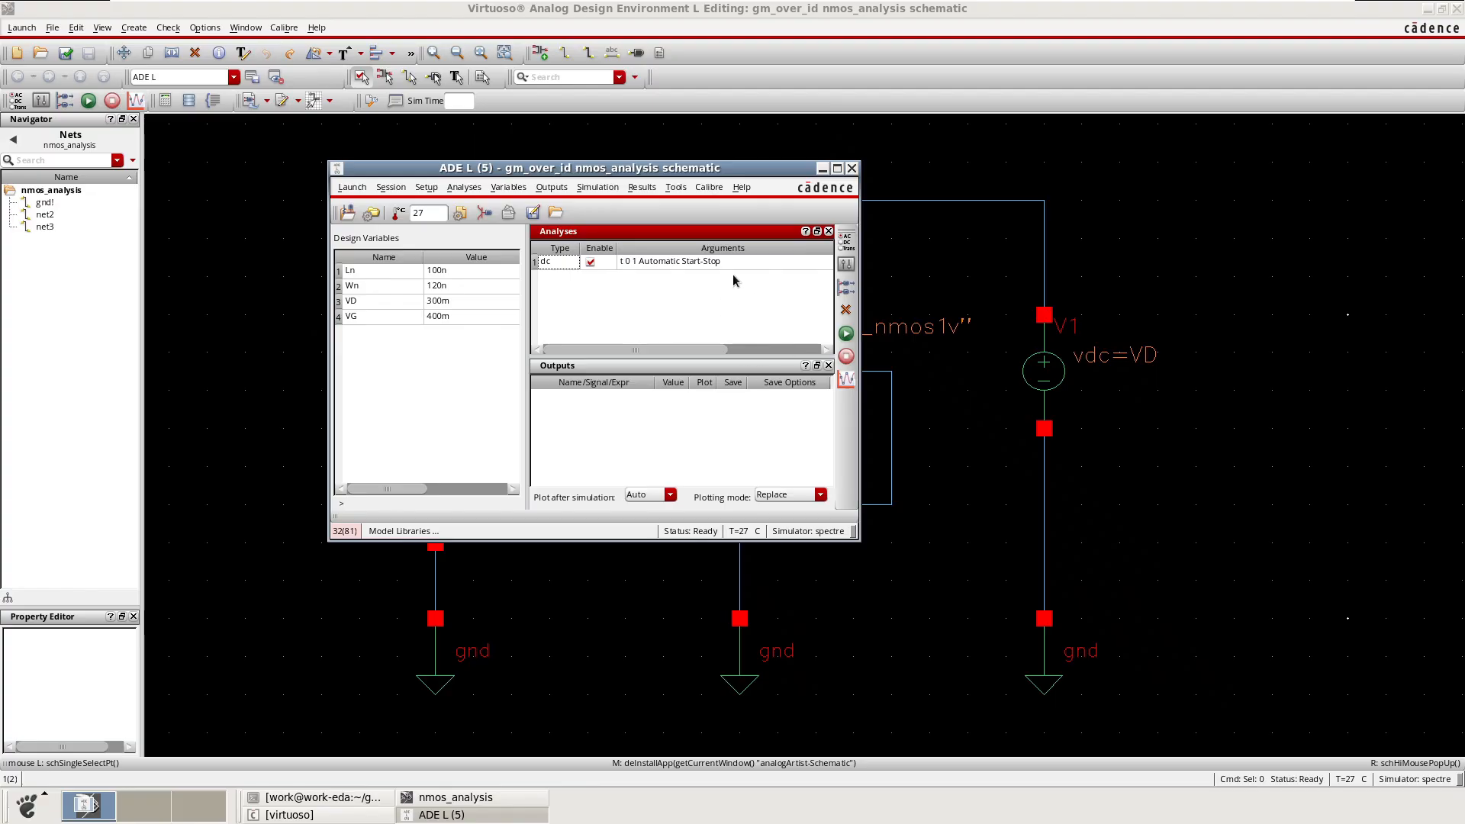
- Netlist and run the simulation, check its completion in the log, and minimize the two log windows
{"action": "left_click", "coordinate": [846, 334]}
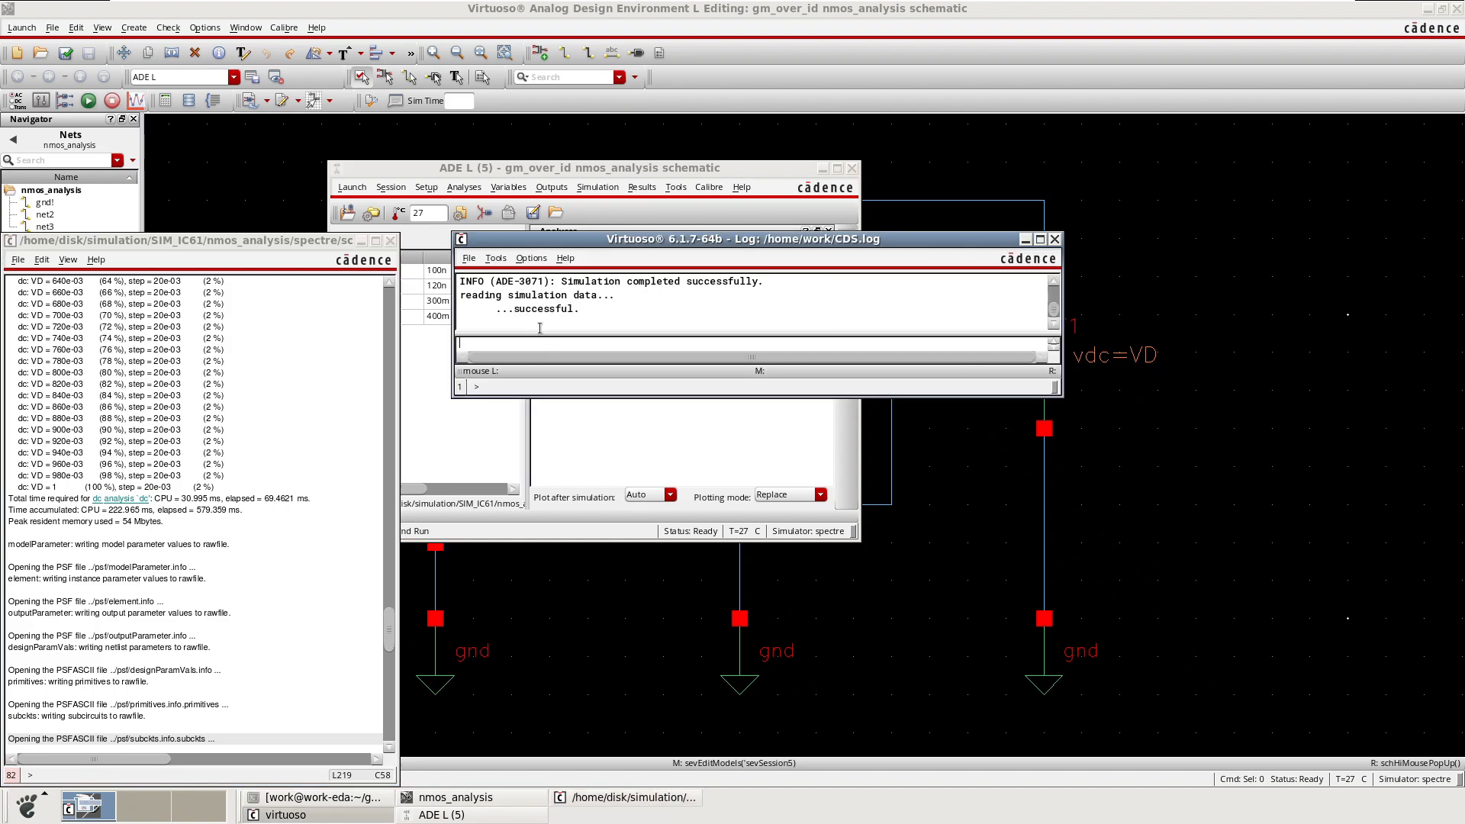
{"action": "left_click_drag", "start_coordinate": [495, 309], "coordinate": [584, 310]}
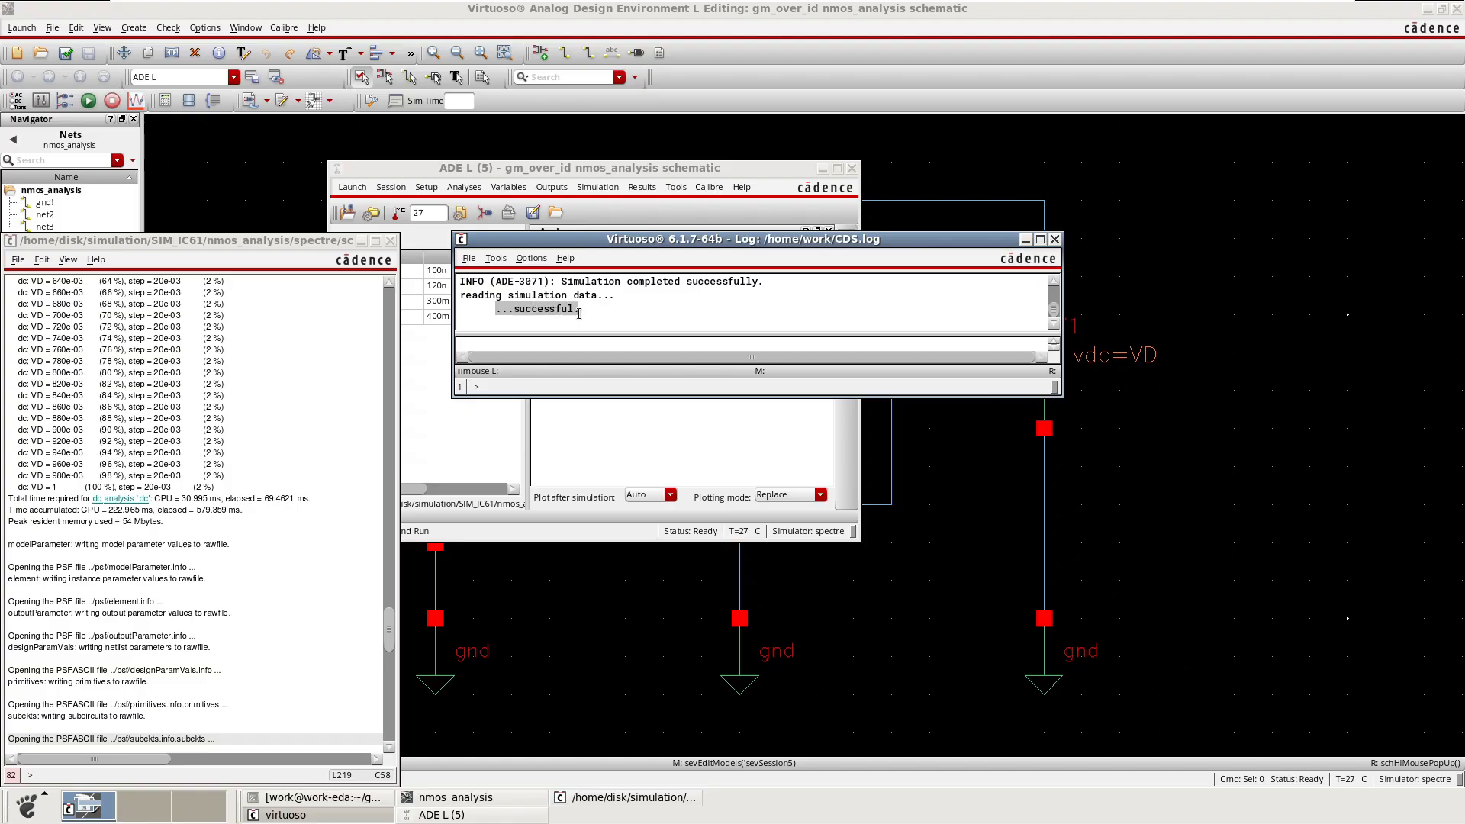
{"action": "left_click", "coordinate": [607, 316]}
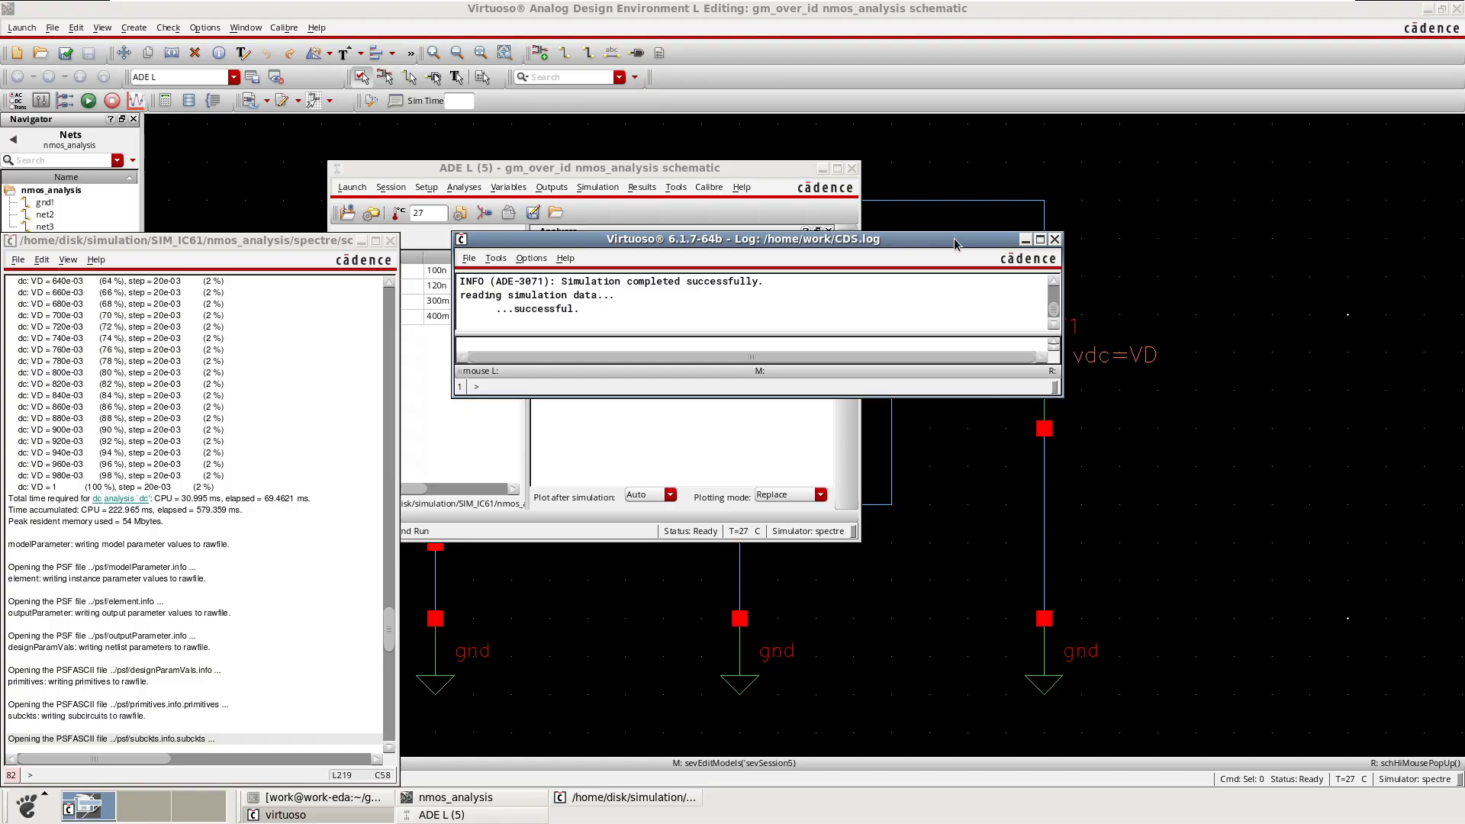
{"action": "left_click_drag", "start_coordinate": [957, 244], "coordinate": [1133, 235]}
{"action": "left_click", "coordinate": [1201, 231]}
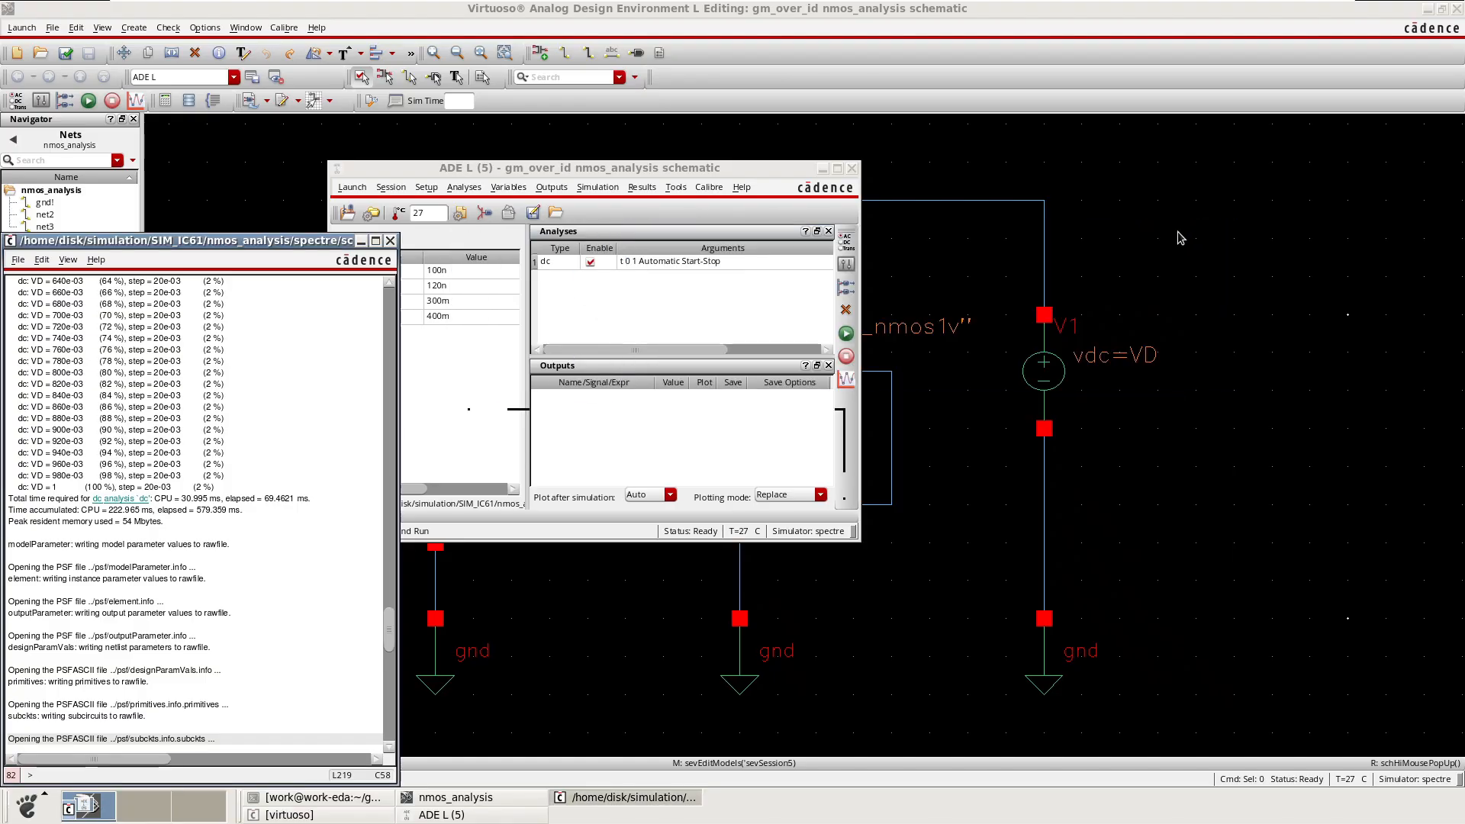
{"action": "left_click", "coordinate": [362, 241]}
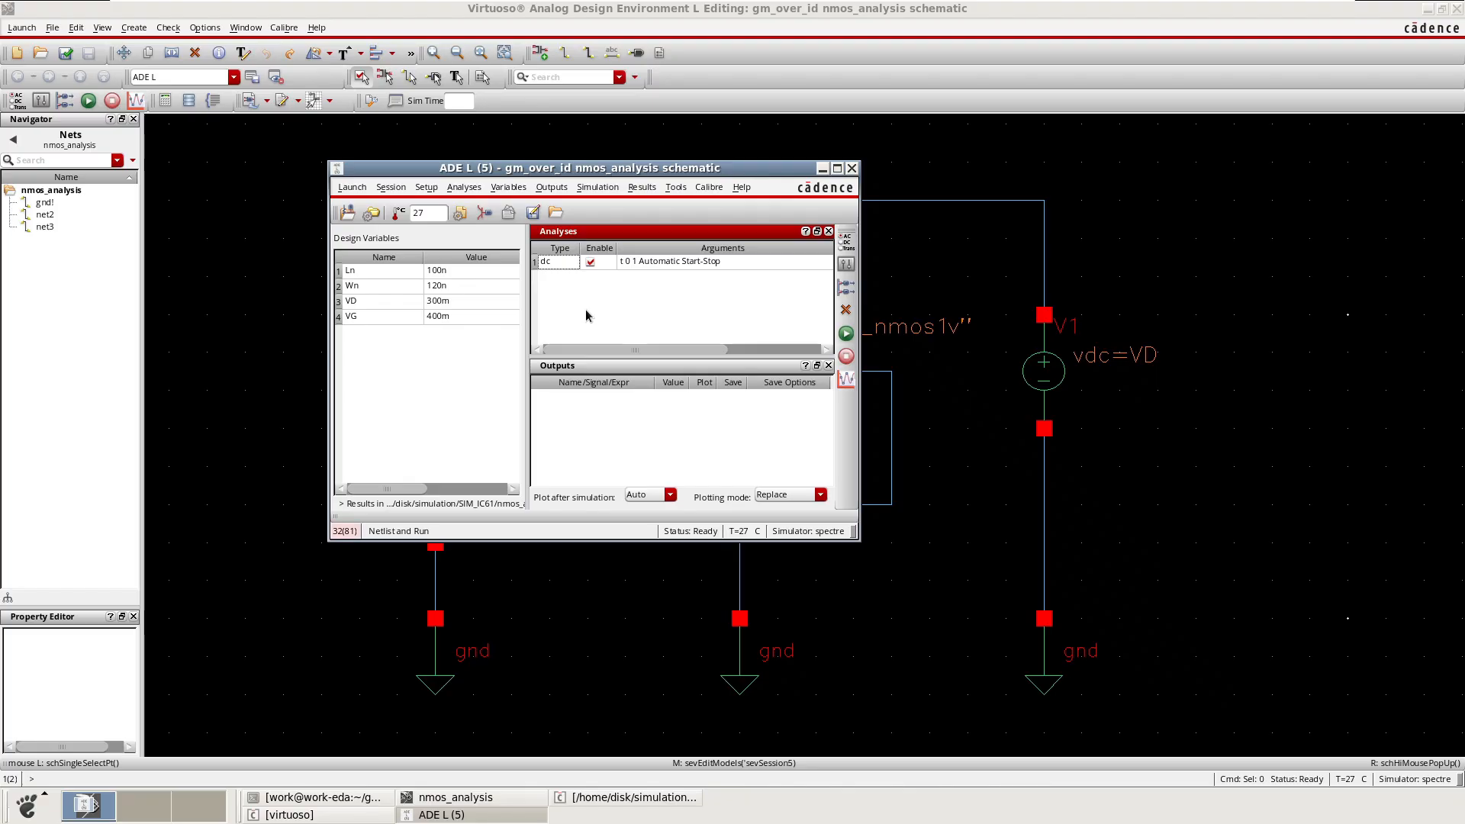
- Open the calculator from ADE L and clear the old expression from its buffer
{"action": "left_click", "coordinate": [647, 429]}
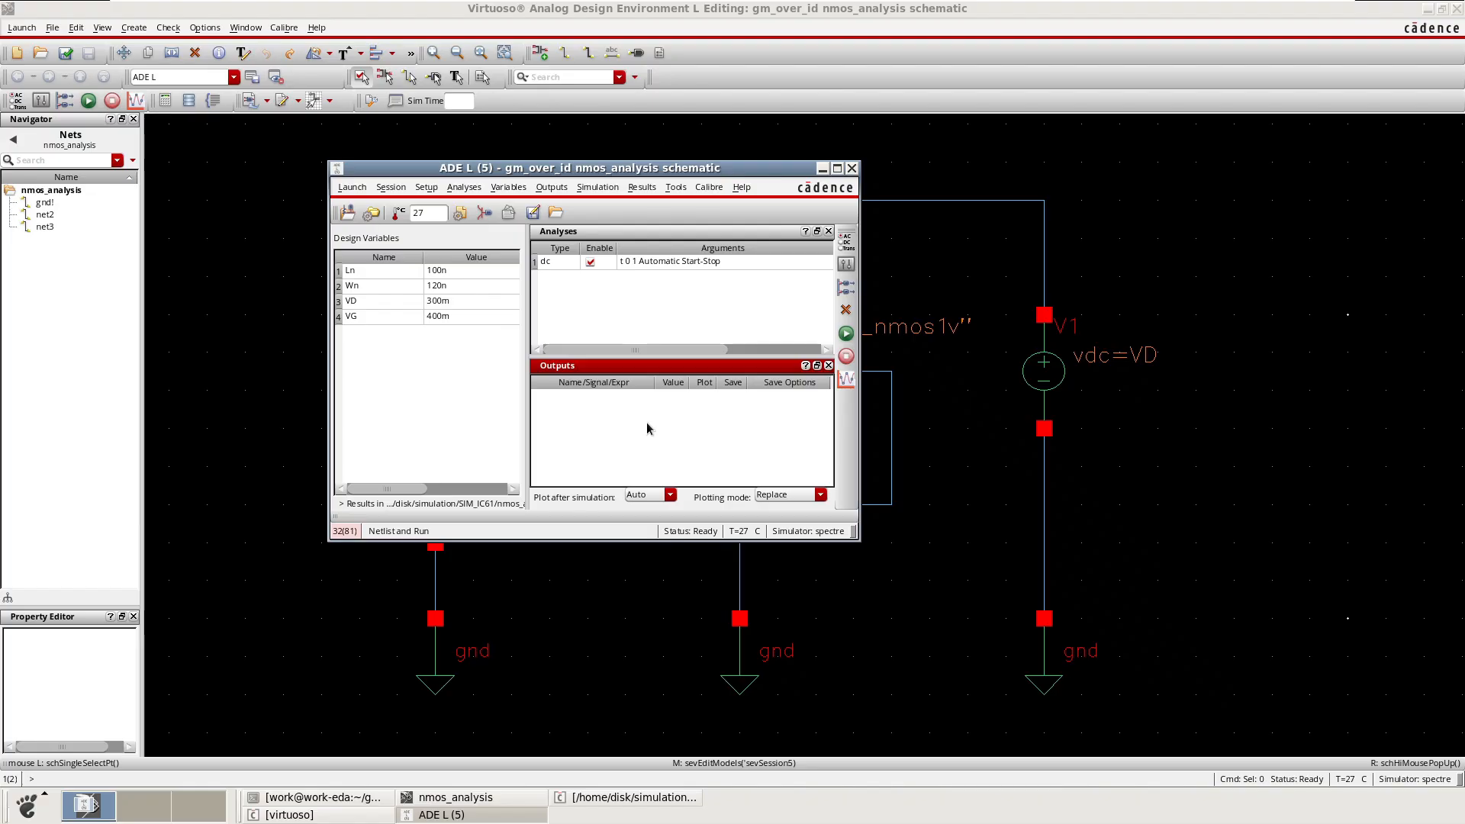
{"action": "left_click", "coordinate": [622, 303]}
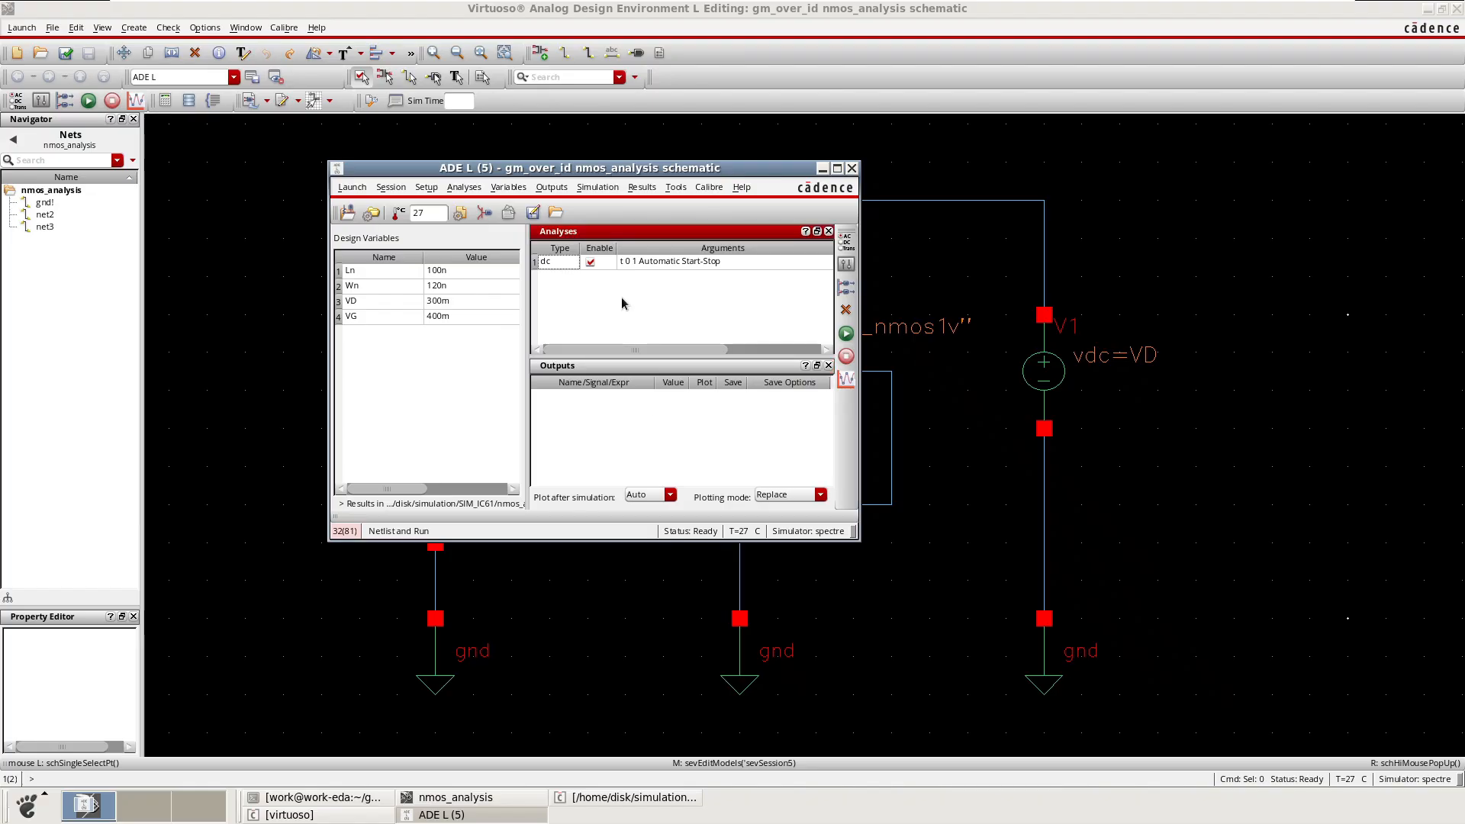
{"action": "right_click", "coordinate": [621, 302]}
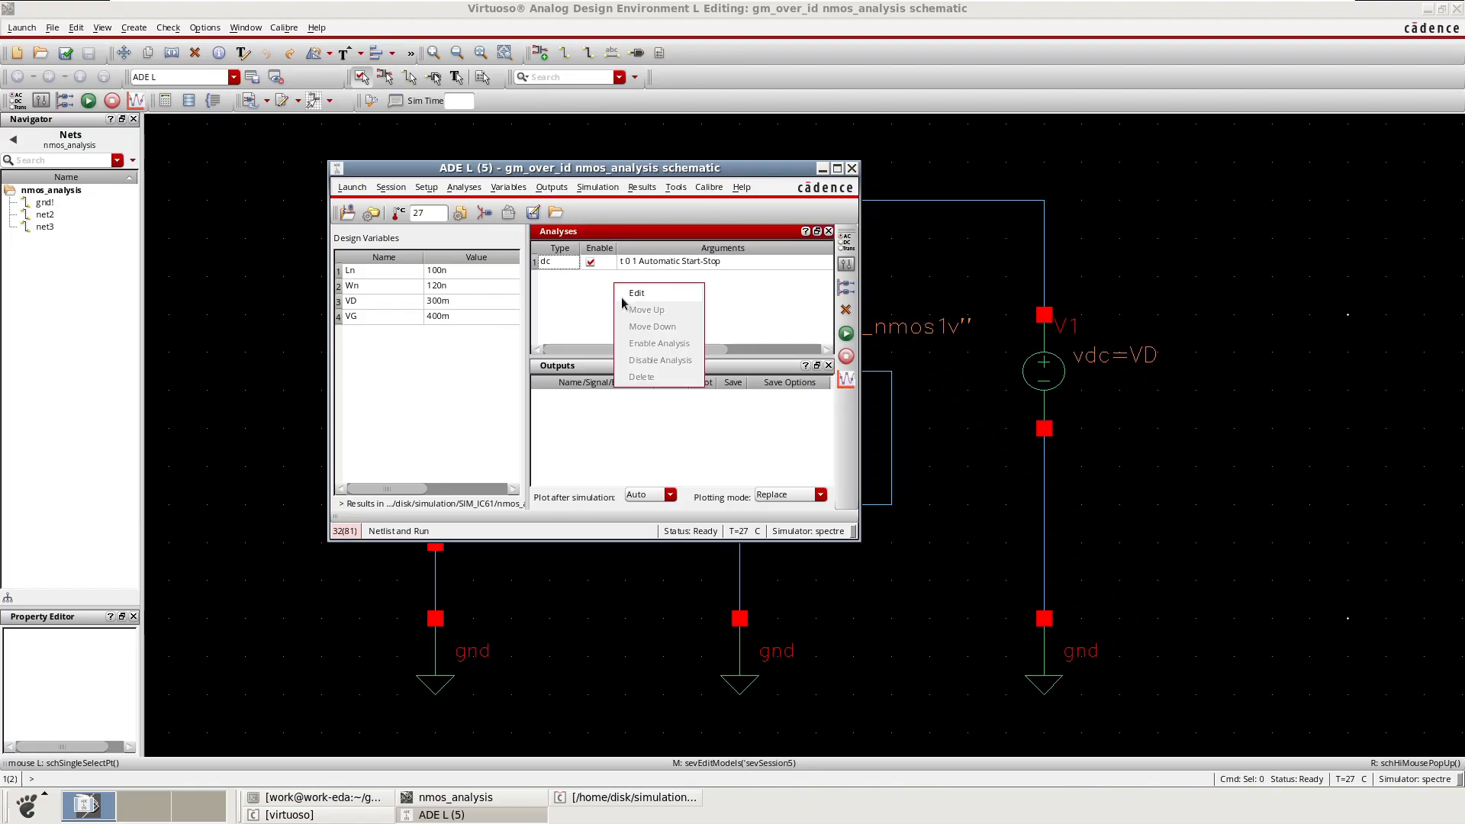
{"action": "left_click", "coordinate": [676, 190]}
{"action": "left_click", "coordinate": [676, 189]}
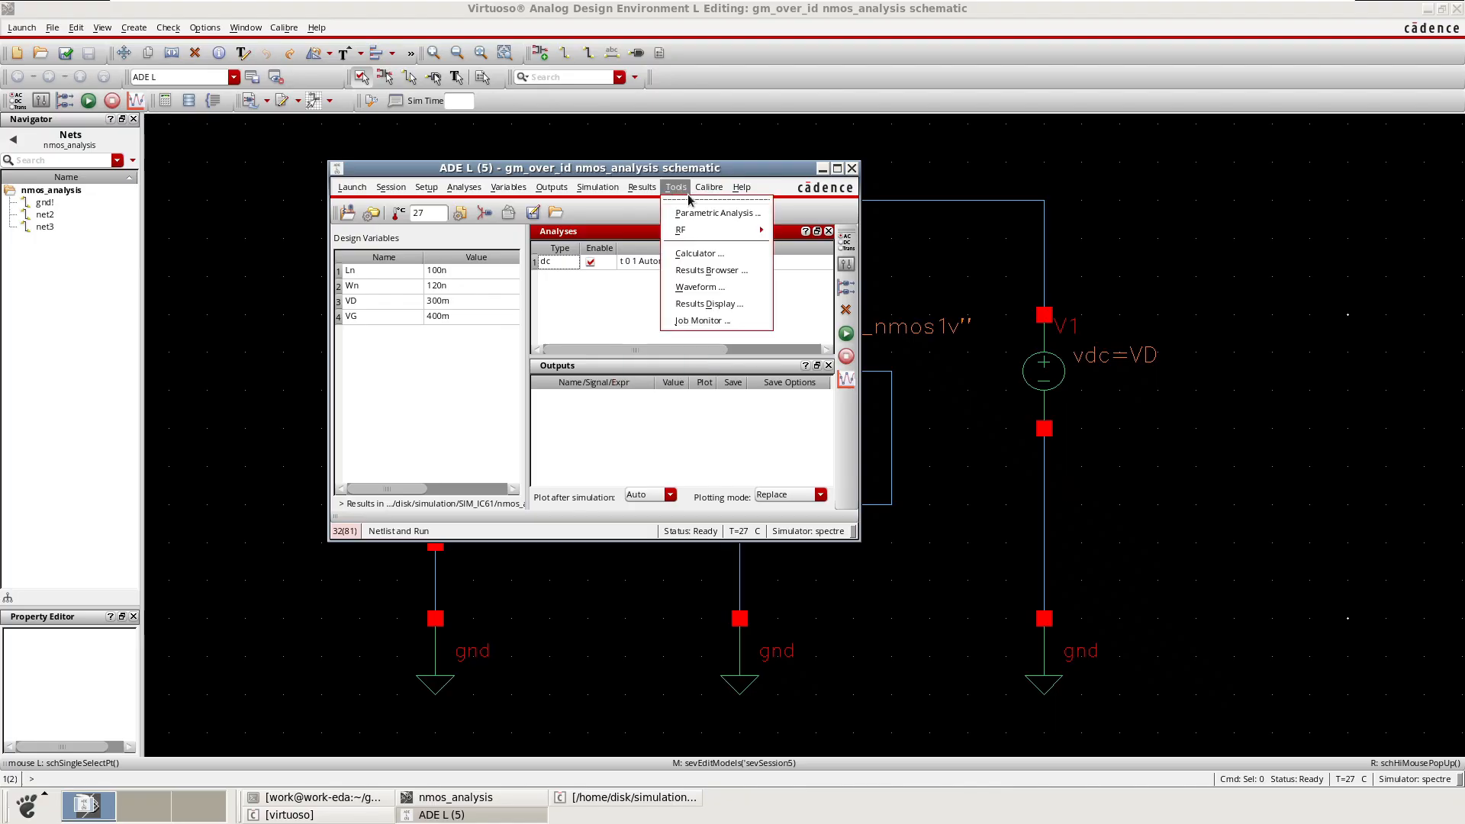
{"action": "left_click", "coordinate": [700, 254]}
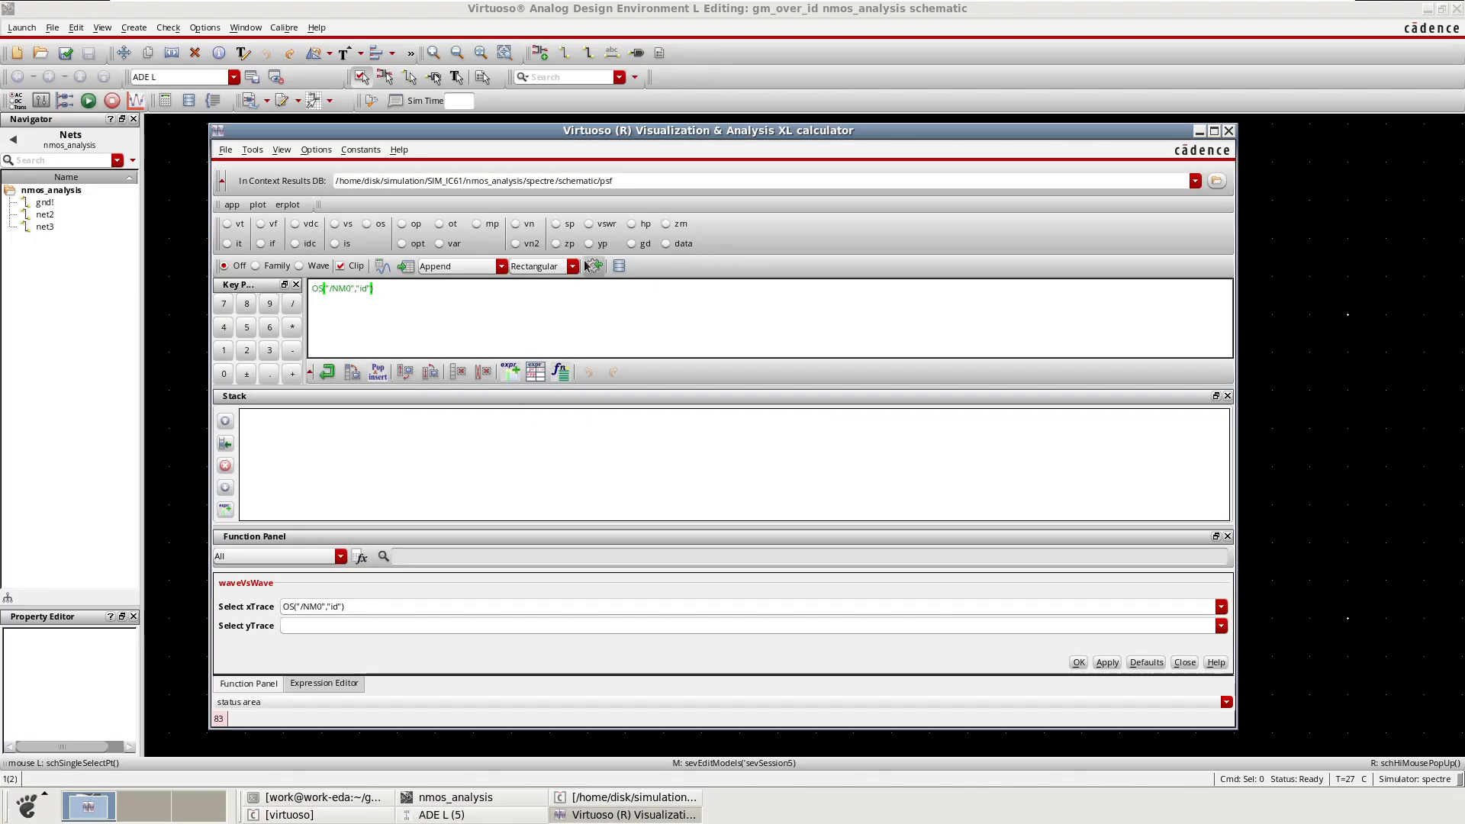
{"action": "left_click", "coordinate": [482, 377]}
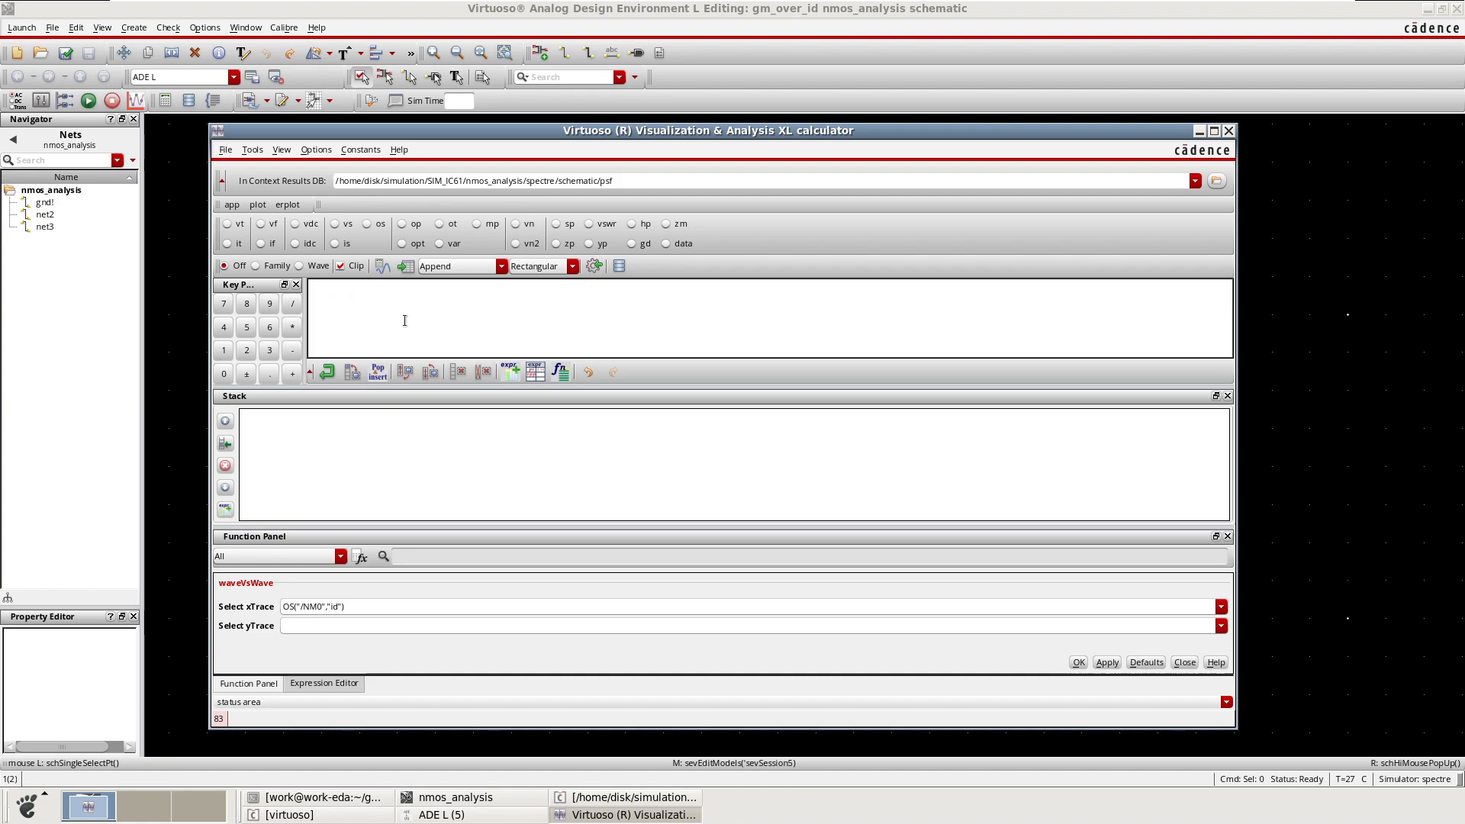
- Build an os expression for the id parameter of transistor NM0 in the calculator
{"action": "left_click", "coordinate": [367, 225]}
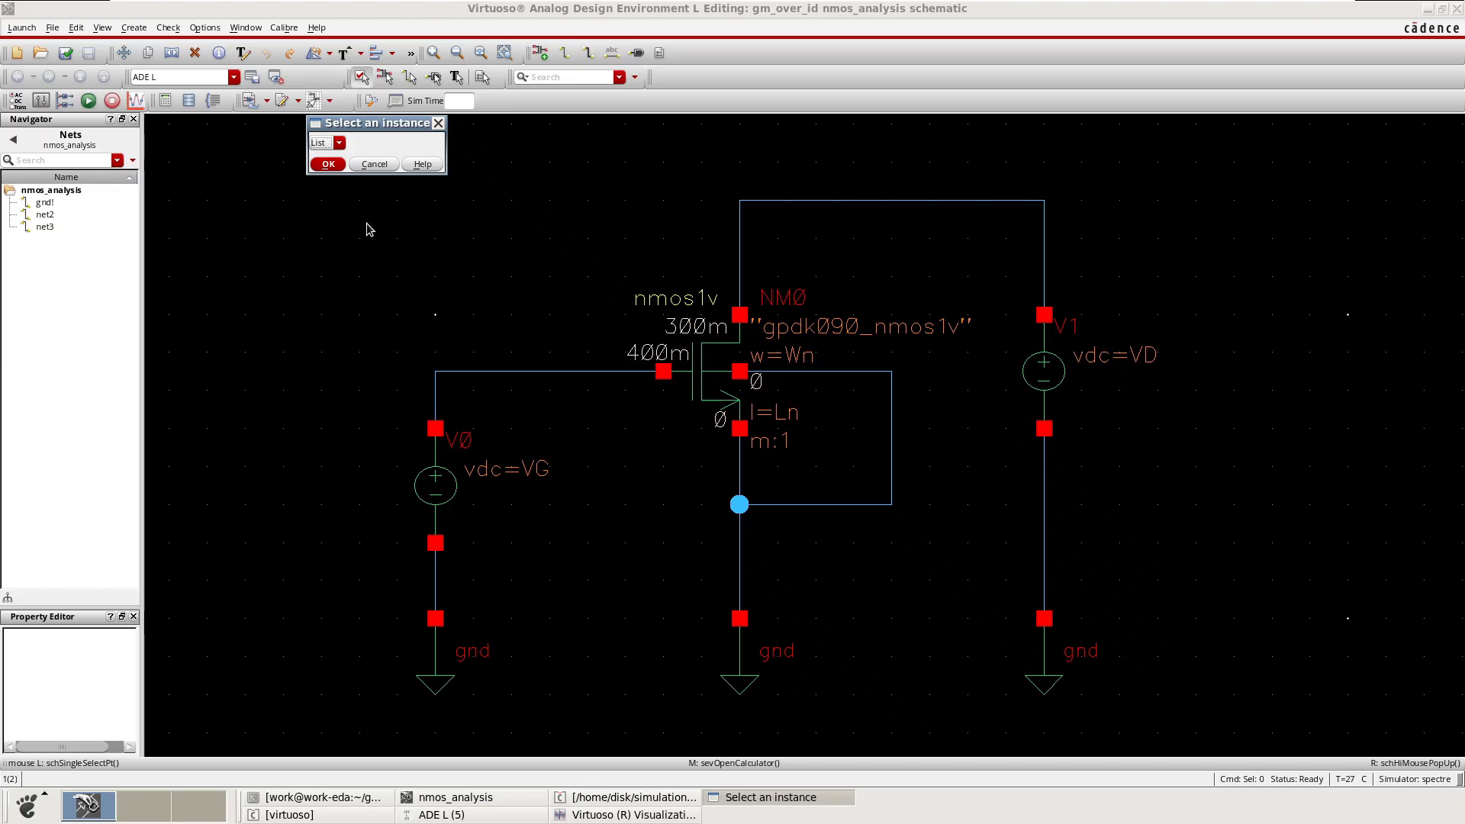
{"action": "left_click", "coordinate": [696, 386]}
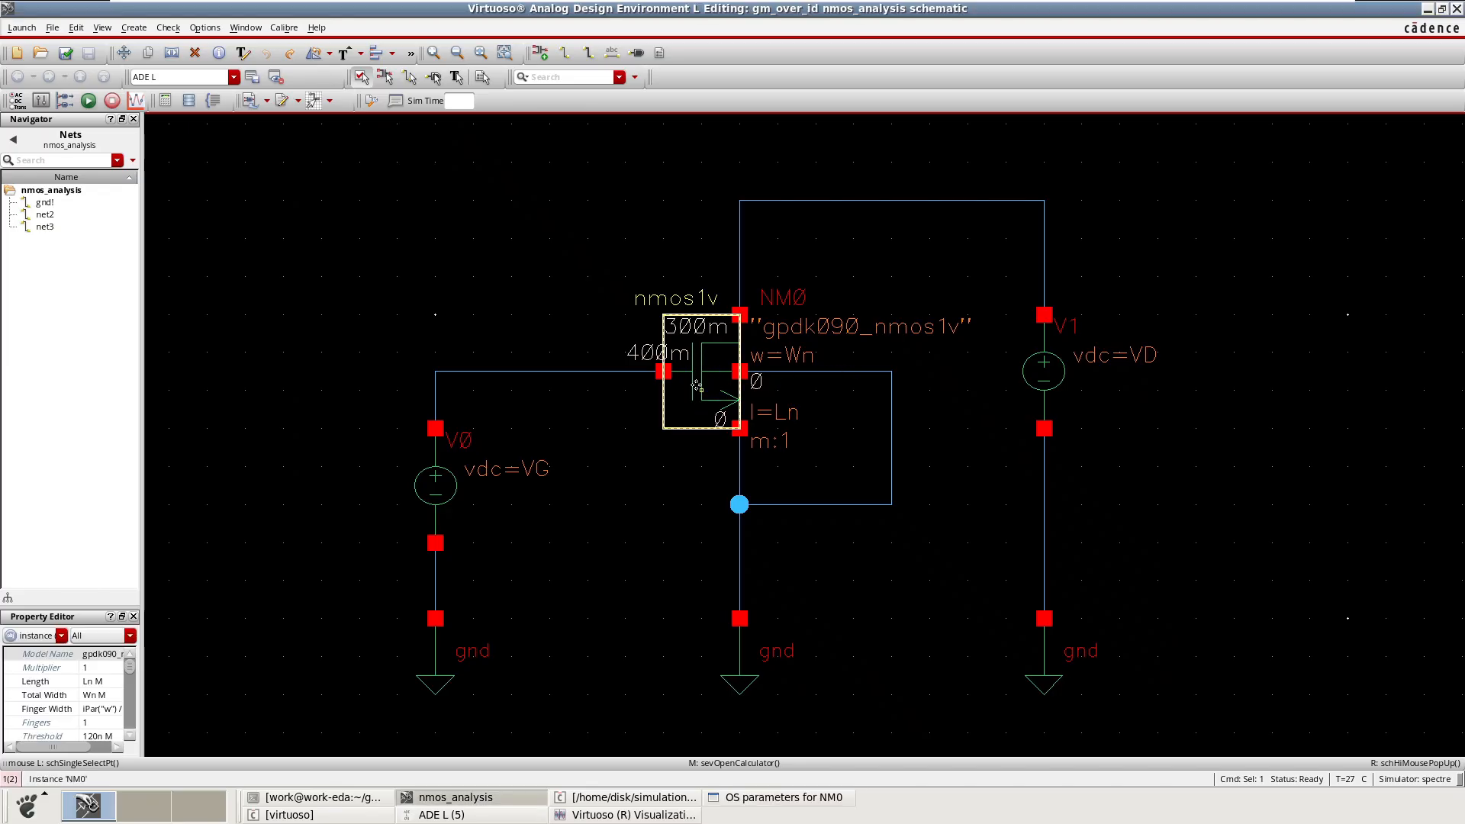
{"action": "left_click", "coordinate": [748, 797]}
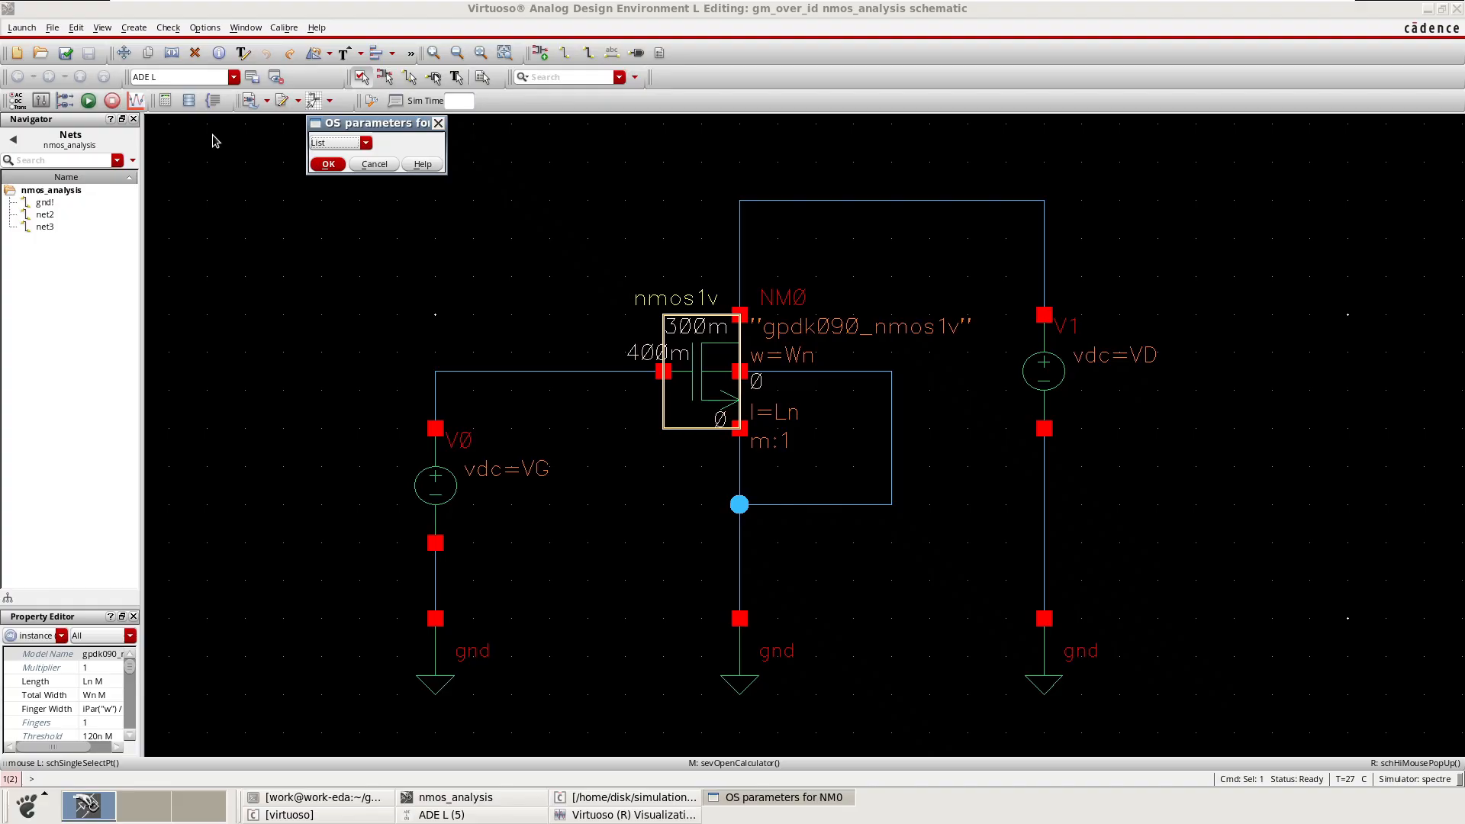
{"action": "left_click", "coordinate": [366, 145]}
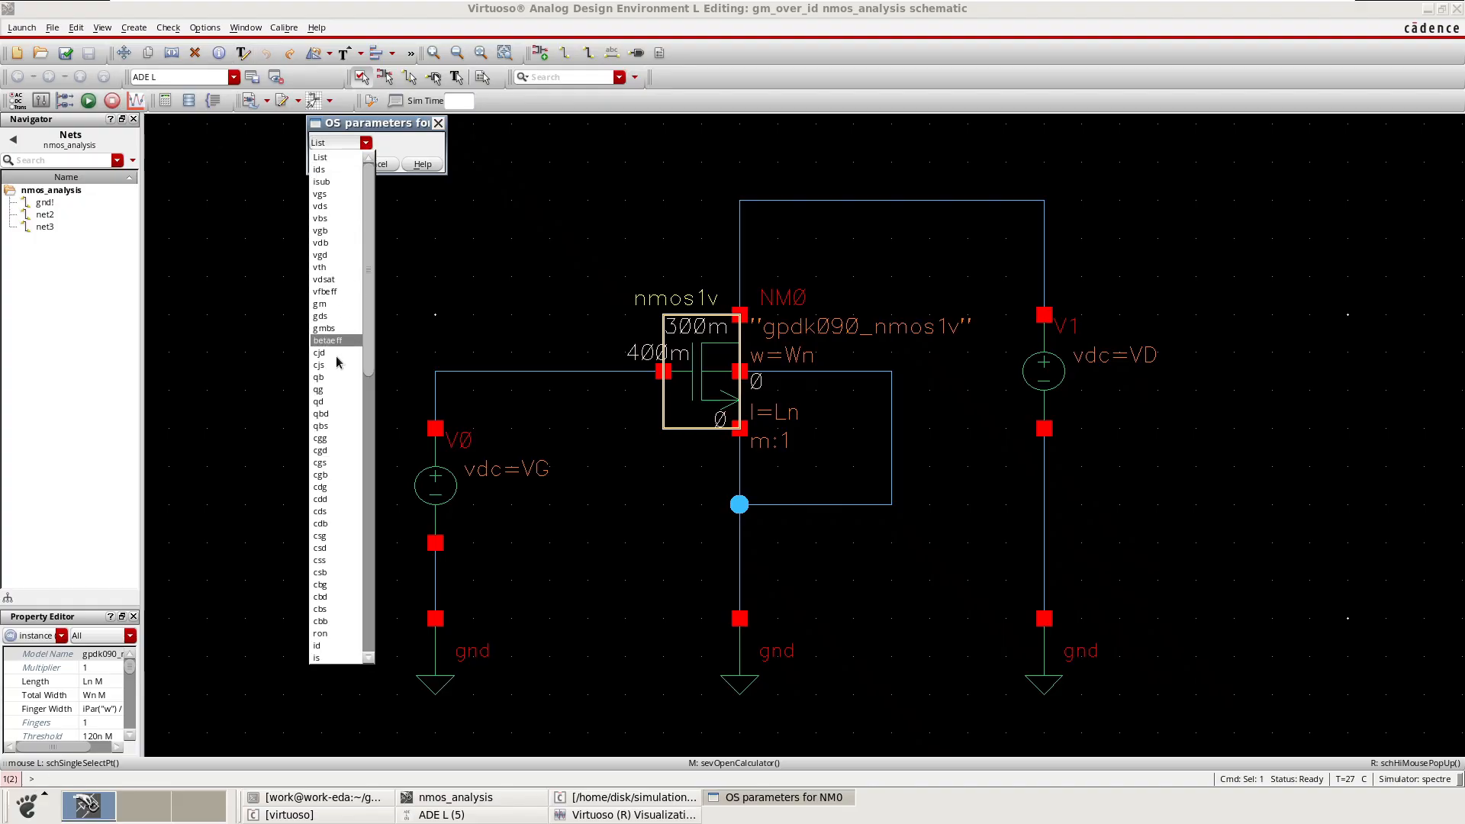
{"action": "left_click", "coordinate": [337, 648]}
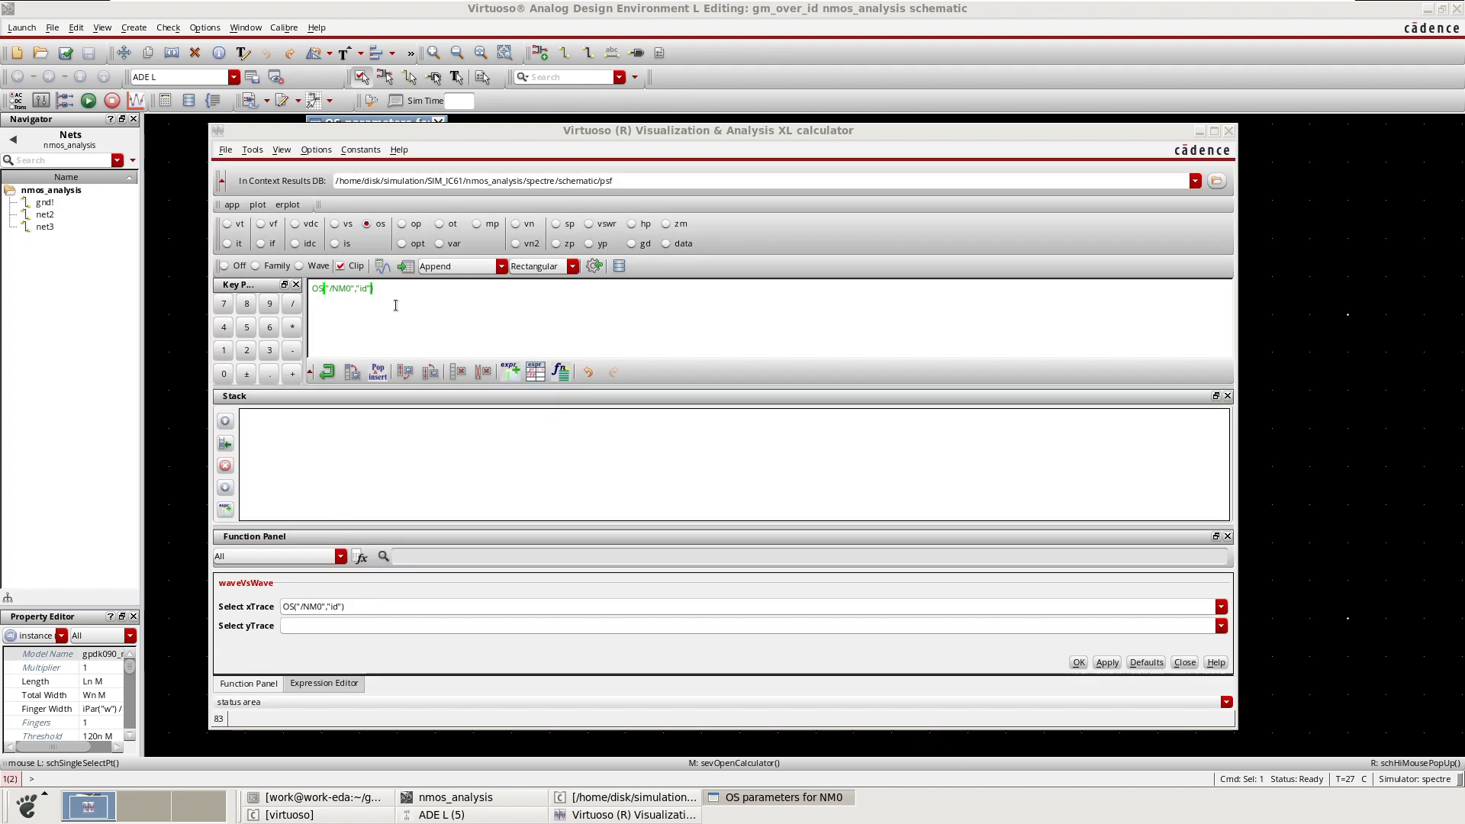
- Send the NM0 id expression to the ADE L outputs, then return to ADE L and shift its window toward the V0 source
{"action": "left_click", "coordinate": [593, 269]}
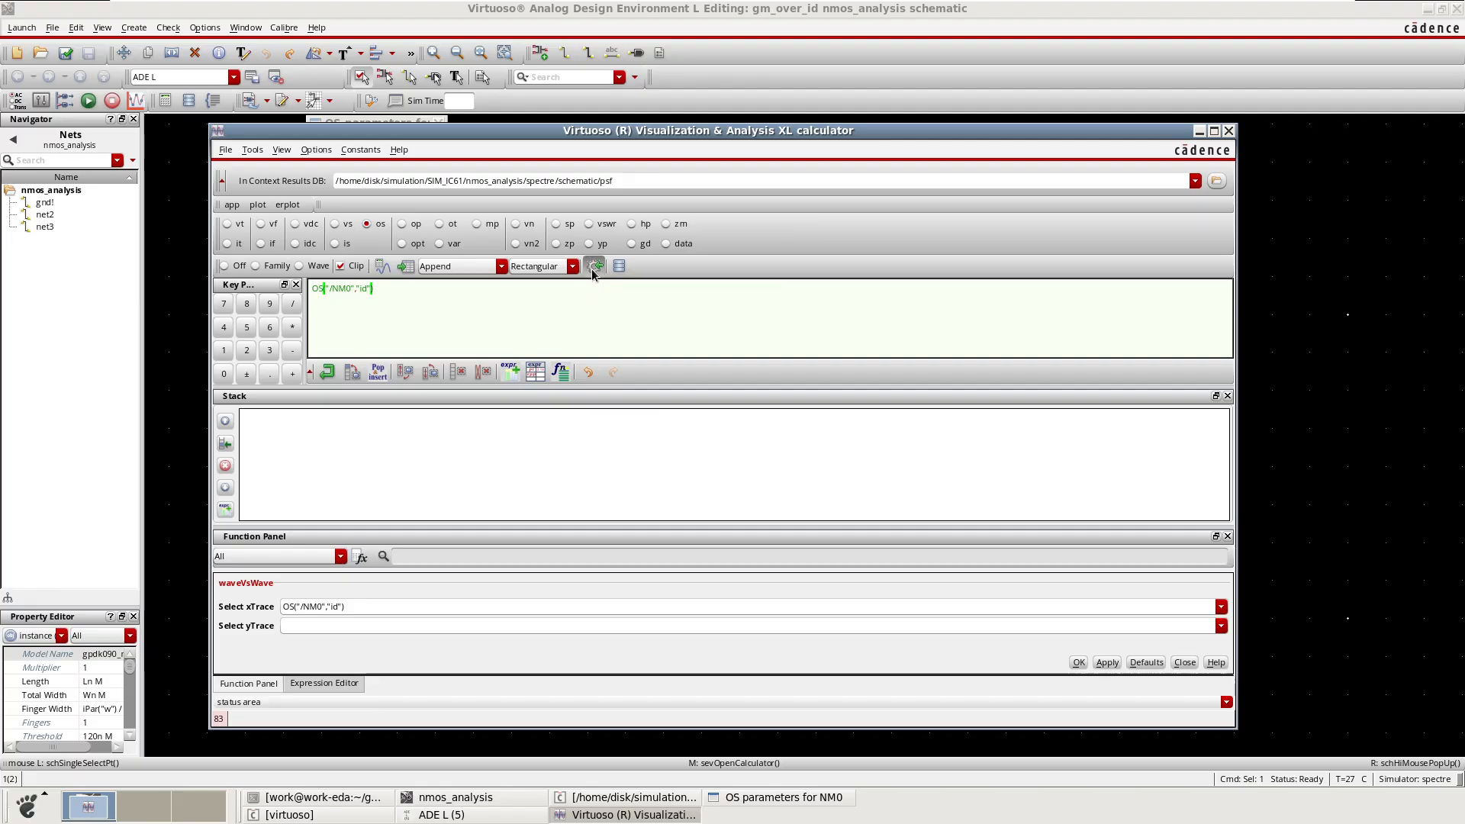
{"action": "left_click", "coordinate": [1199, 136]}
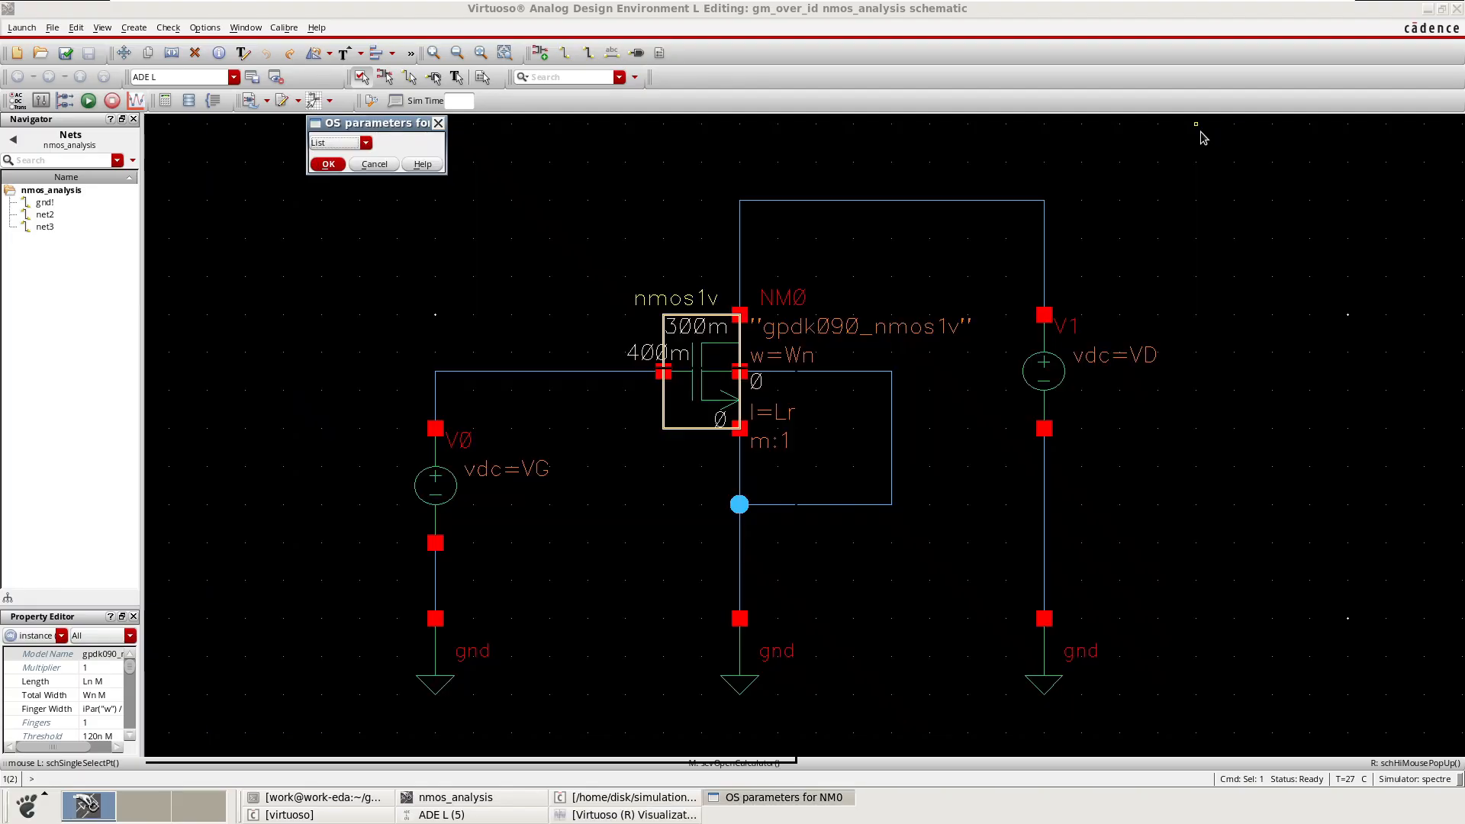
{"action": "left_click", "coordinate": [438, 124]}
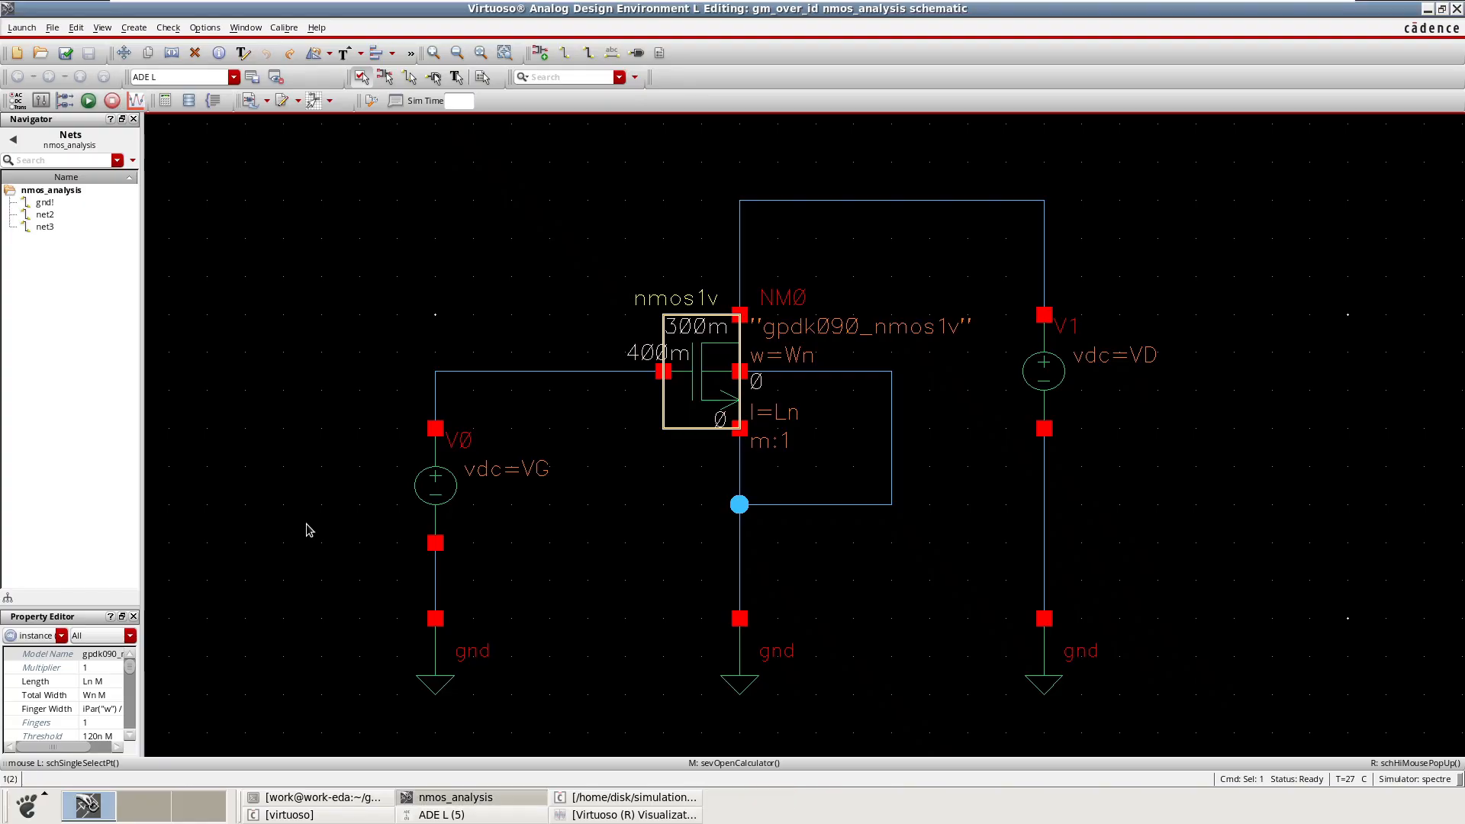
{"action": "left_click", "coordinate": [441, 814]}
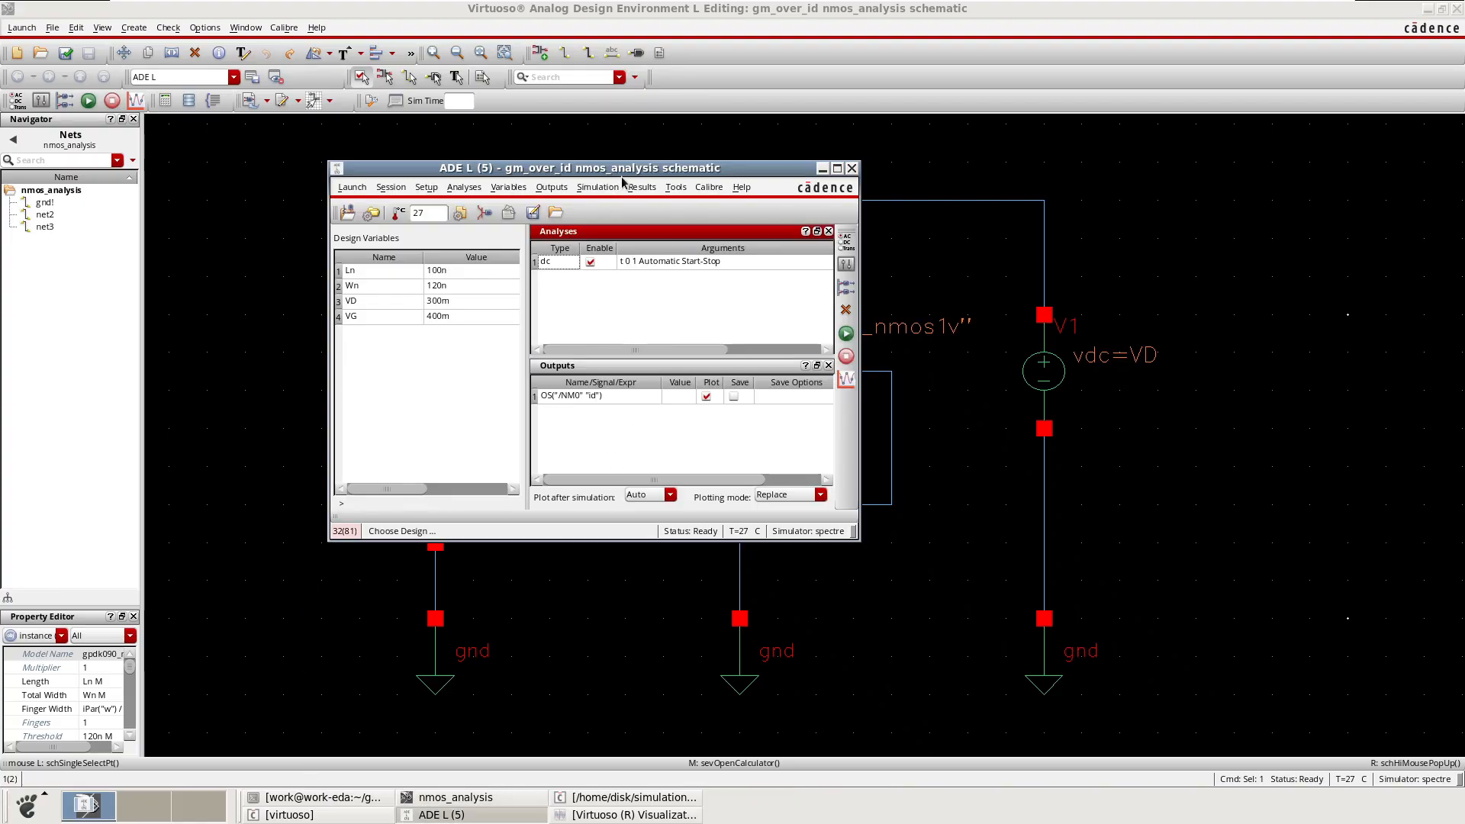
{"action": "left_click_drag", "start_coordinate": [629, 170], "coordinate": [511, 170]}
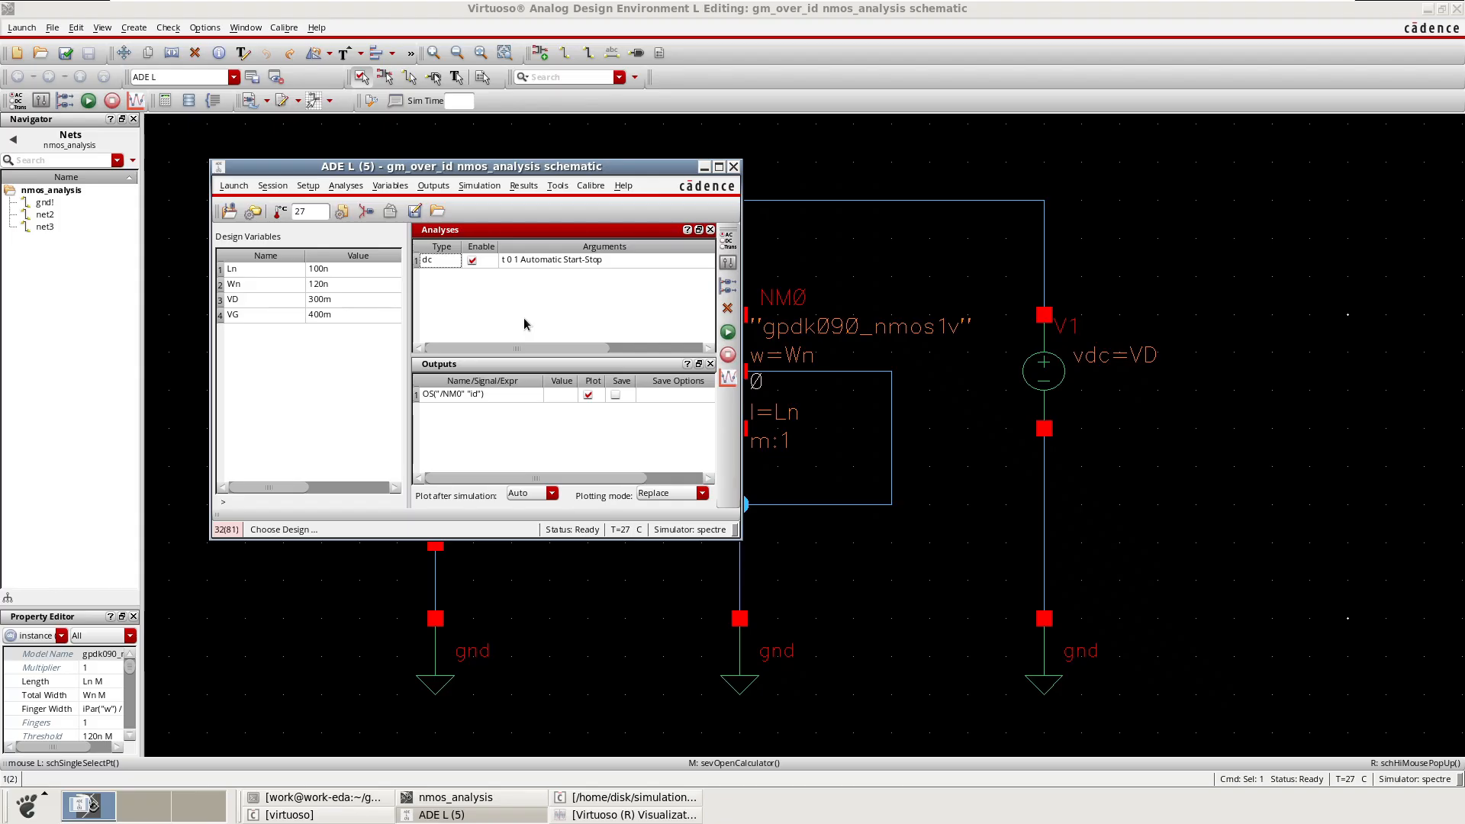
- Run the simulation with saving enabled for the NM0 id output and maximize the resulting waveform window
{"action": "left_click", "coordinate": [616, 396]}
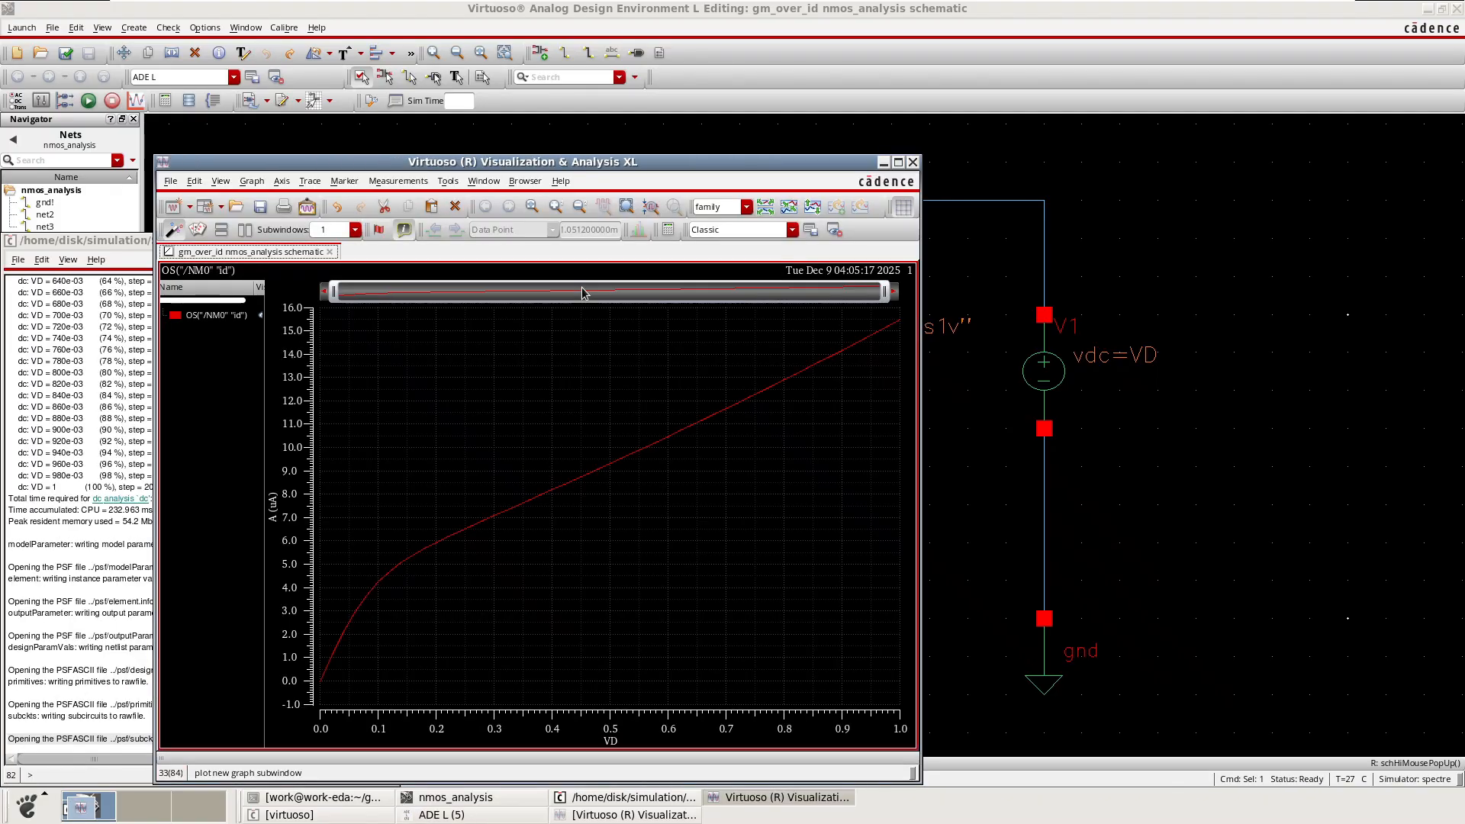
{"action": "left_click", "coordinate": [899, 162]}
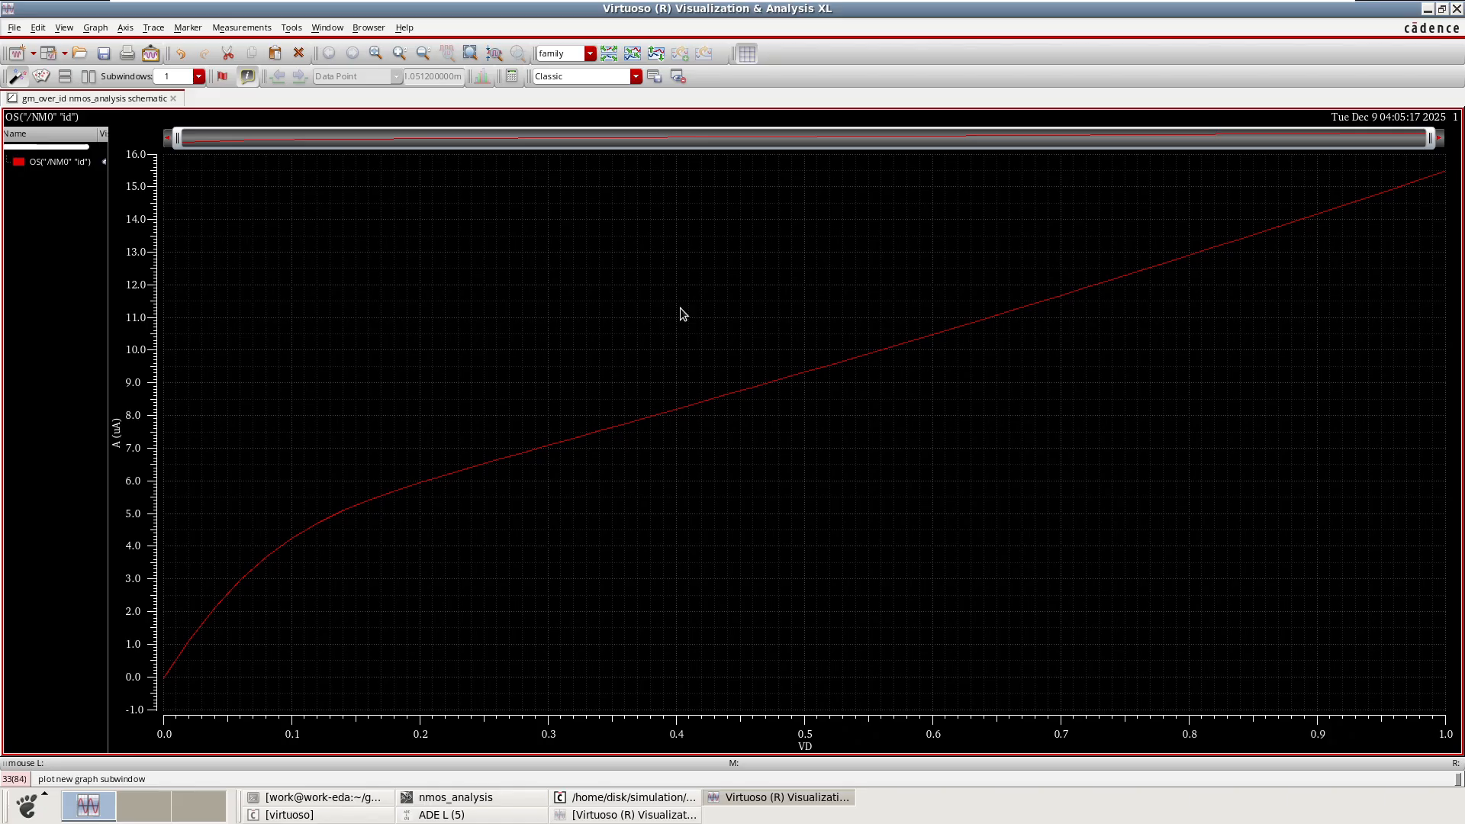
- Place a vertical marker on the NM0 id curve and set its VD position to 400m
{"action": "key", "text": "v"}
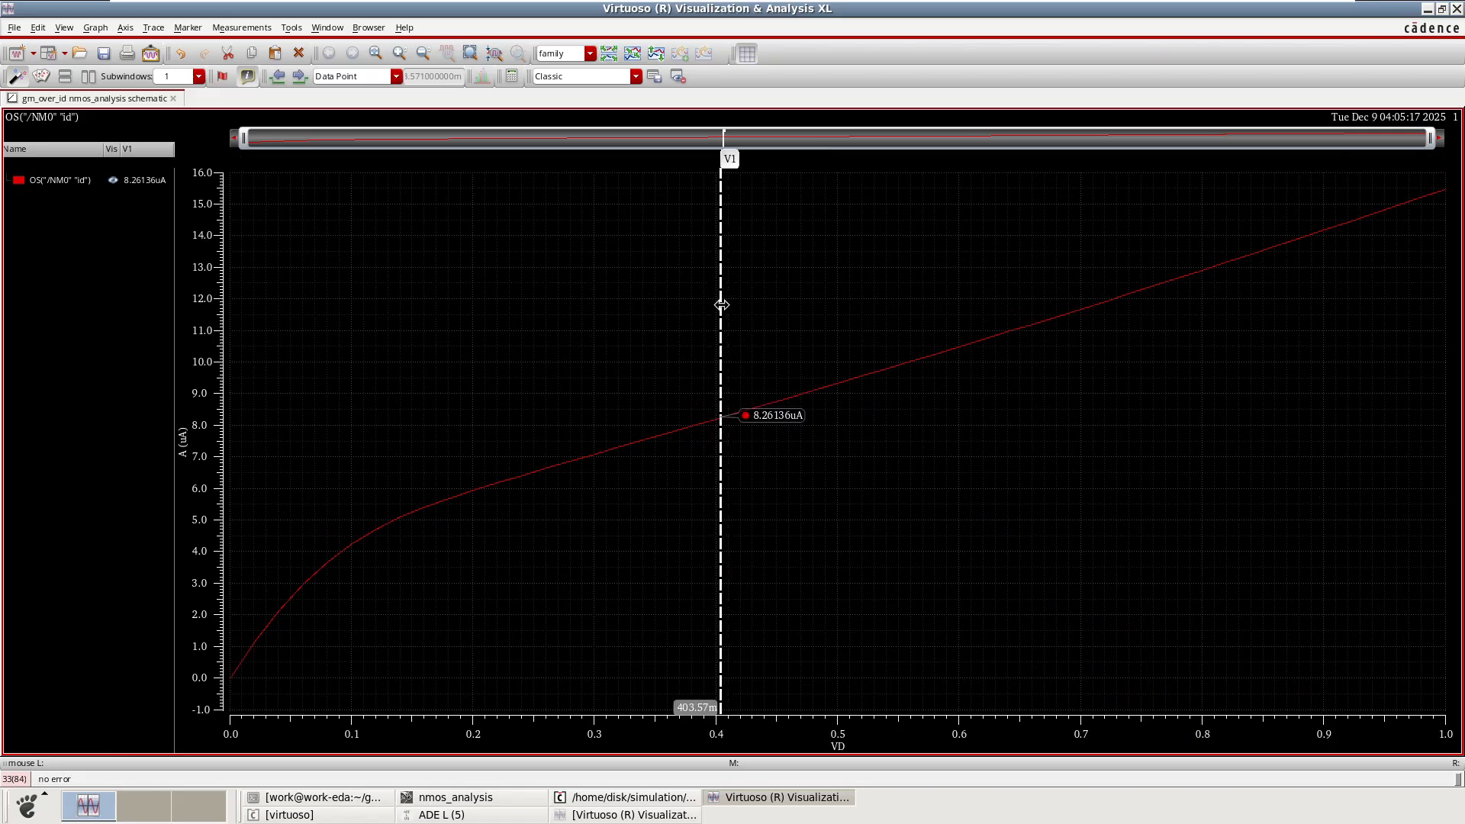
{"action": "mouse_move", "coordinate": [720, 303]}
{"action": "left_mouse_down"}
{"action": "mouse_move", "coordinate": [224, 461]}
{"action": "mouse_move", "coordinate": [369, 447]}
{"action": "mouse_move", "coordinate": [668, 461]}
{"action": "mouse_move", "coordinate": [690, 478]}
{"action": "mouse_move", "coordinate": [1312, 539]}
{"action": "mouse_move", "coordinate": [710, 549]}
{"action": "mouse_move", "coordinate": [739, 557]}
{"action": "mouse_move", "coordinate": [721, 555]}
{"action": "left_mouse_up"}
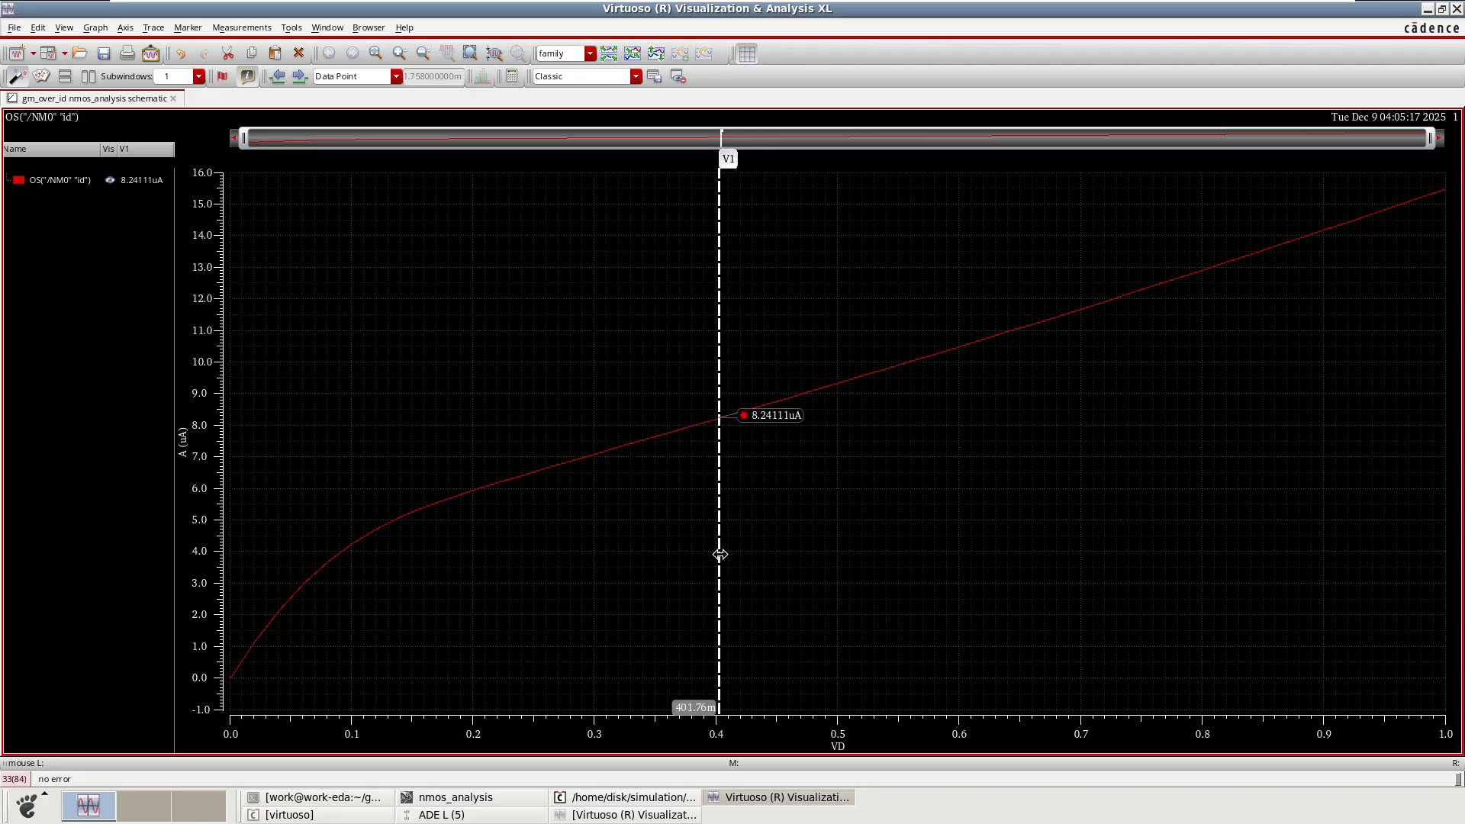
{"action": "left_click", "coordinate": [811, 543]}
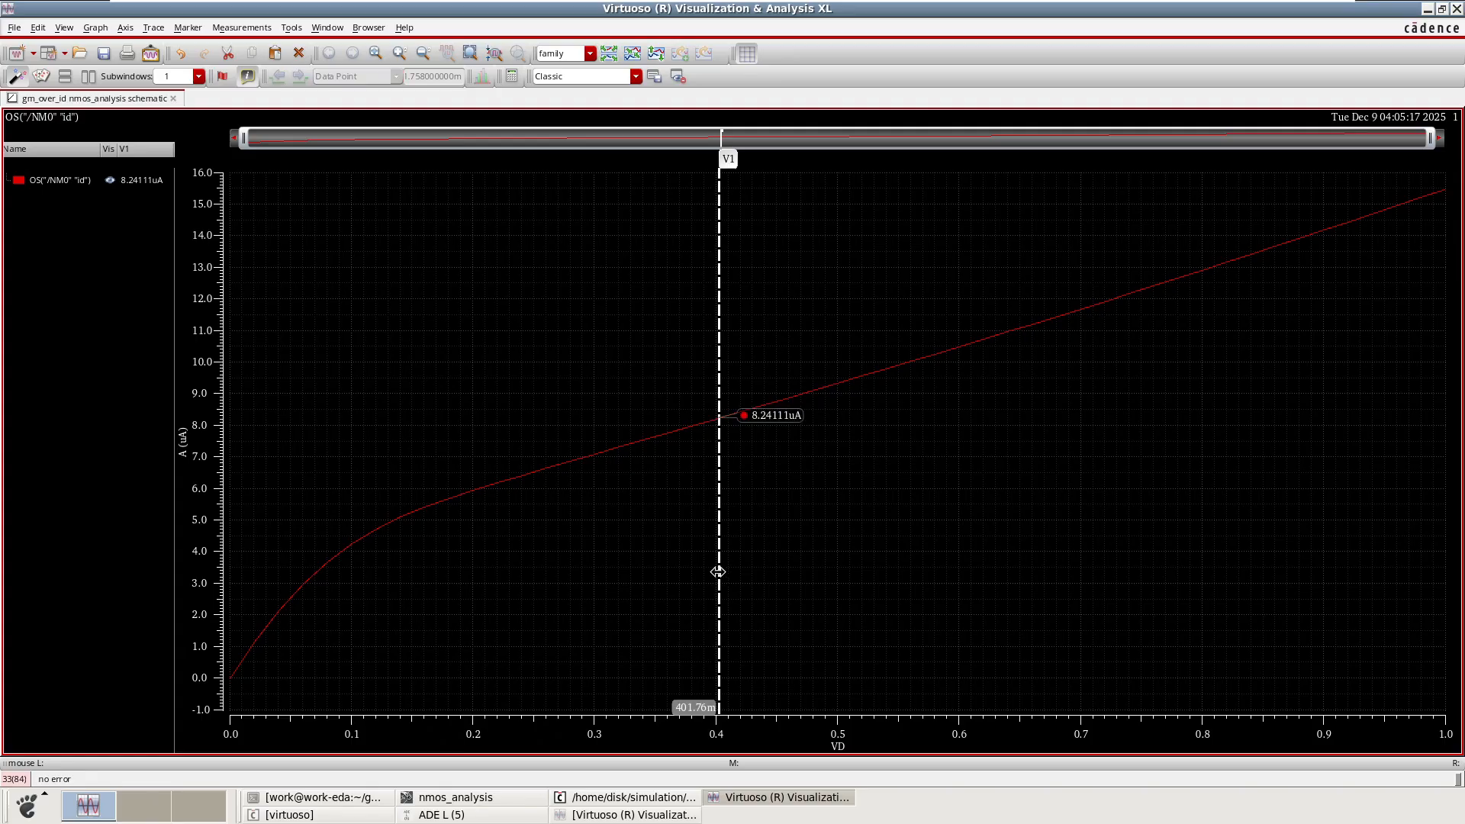
{"action": "left_click", "coordinate": [718, 685]}
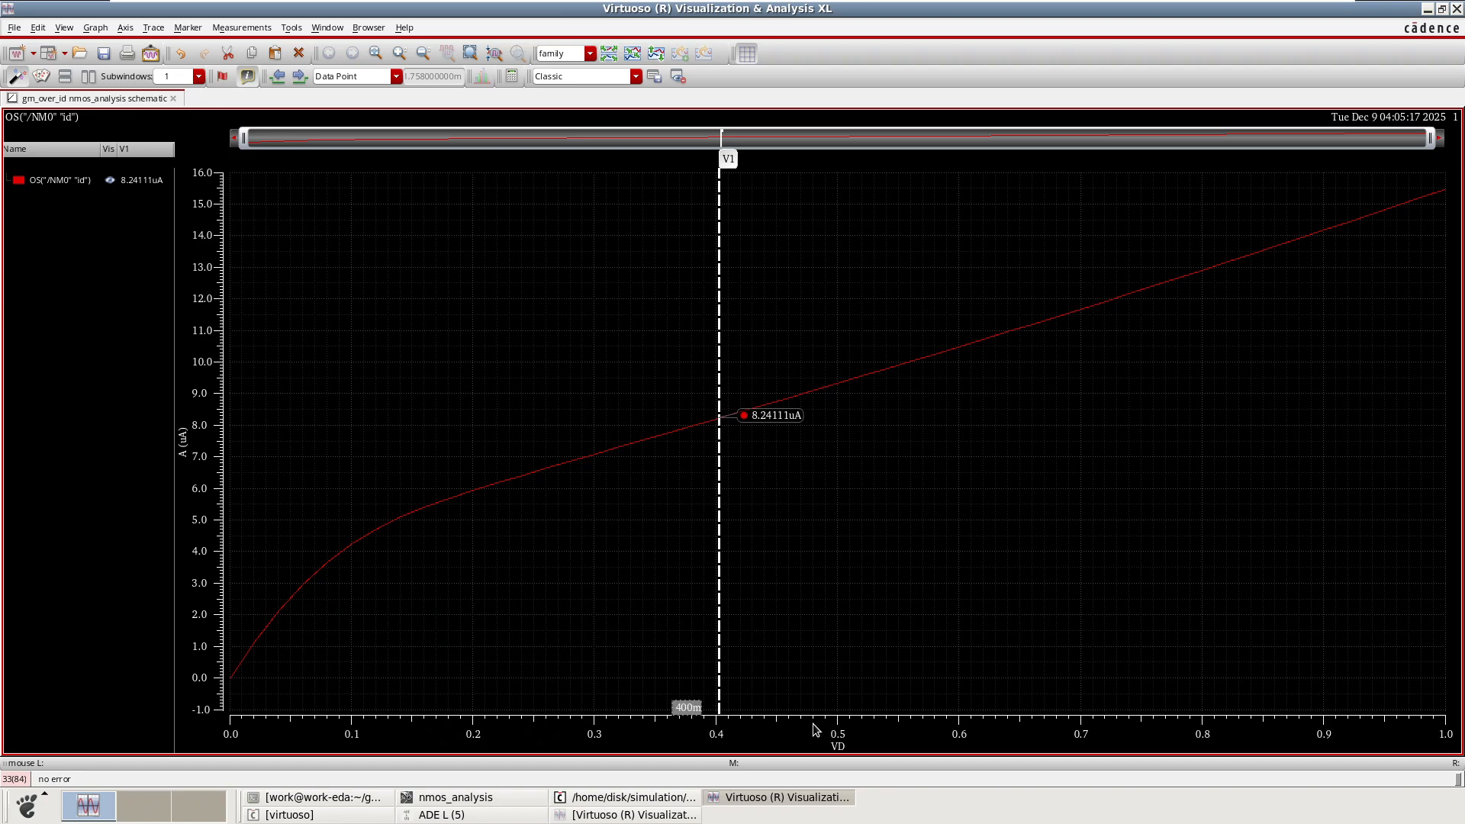
{"action": "key", "text": "Return"}
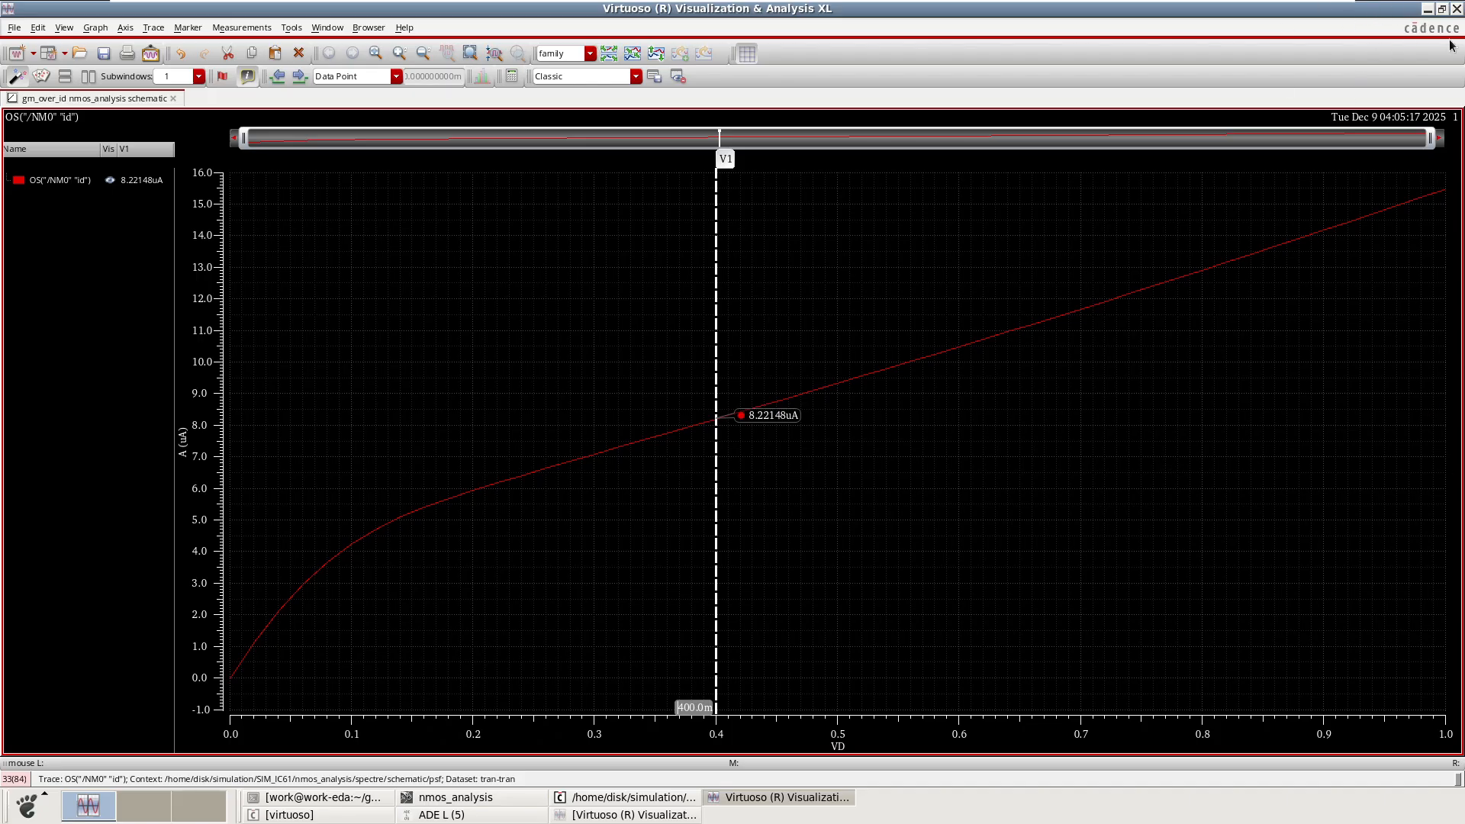
- Minimize the waveform window and open Parametric Analysis from ADE L, placing its window clear of the design variables
{"action": "left_click", "coordinate": [1426, 9]}
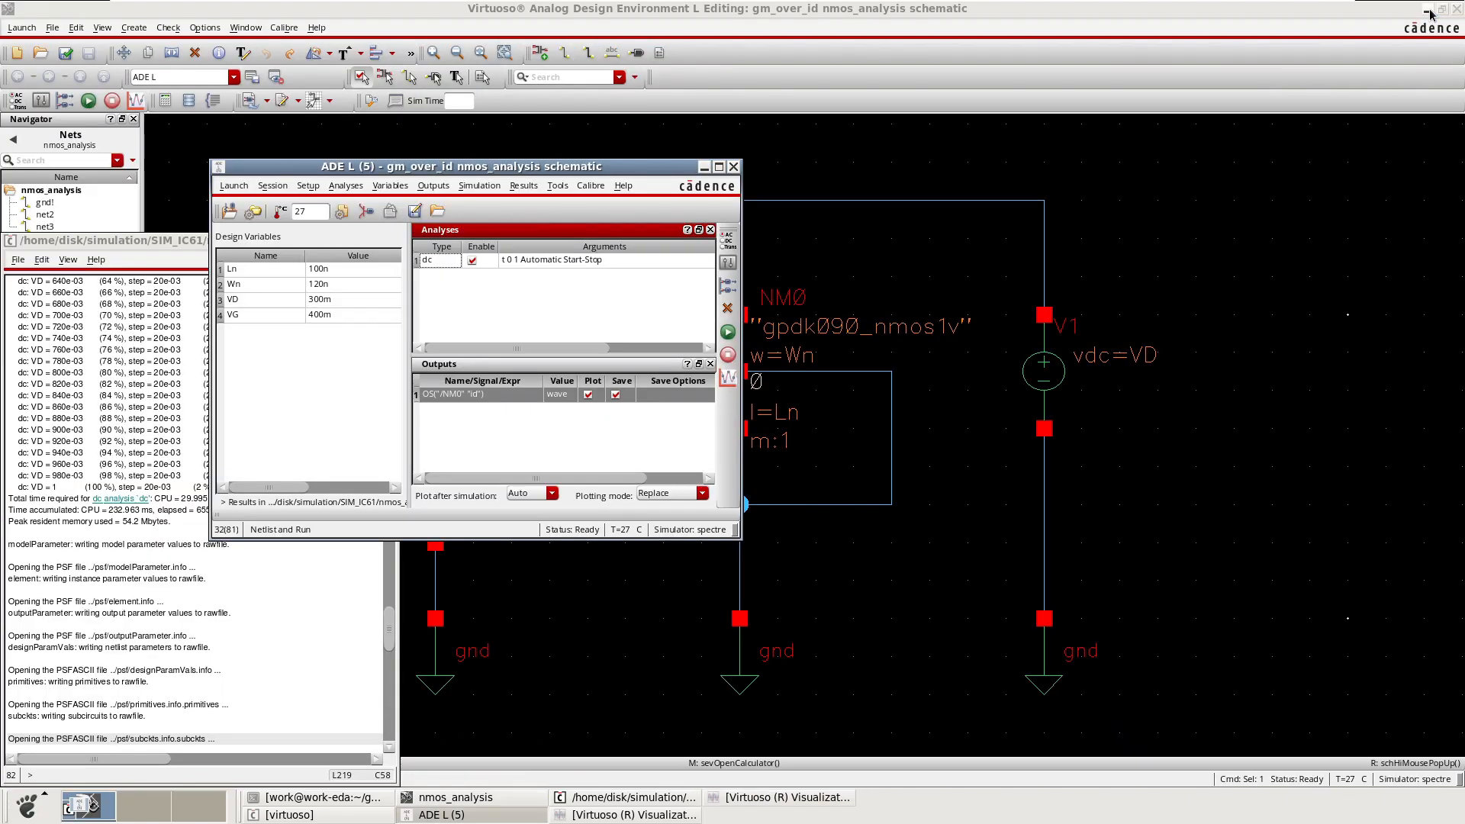
{"action": "left_click", "coordinate": [772, 801]}
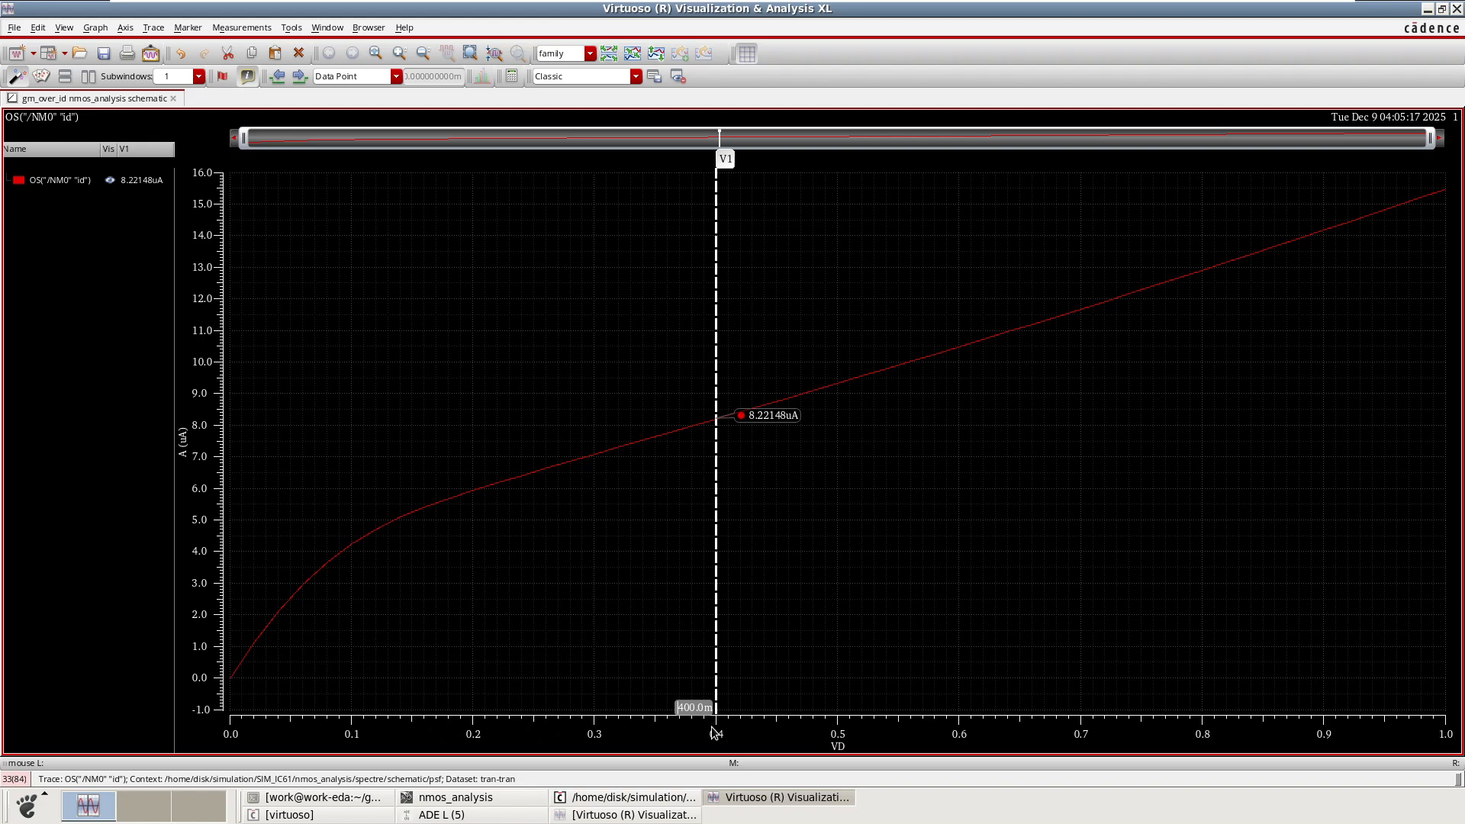
{"action": "left_click", "coordinate": [1427, 9]}
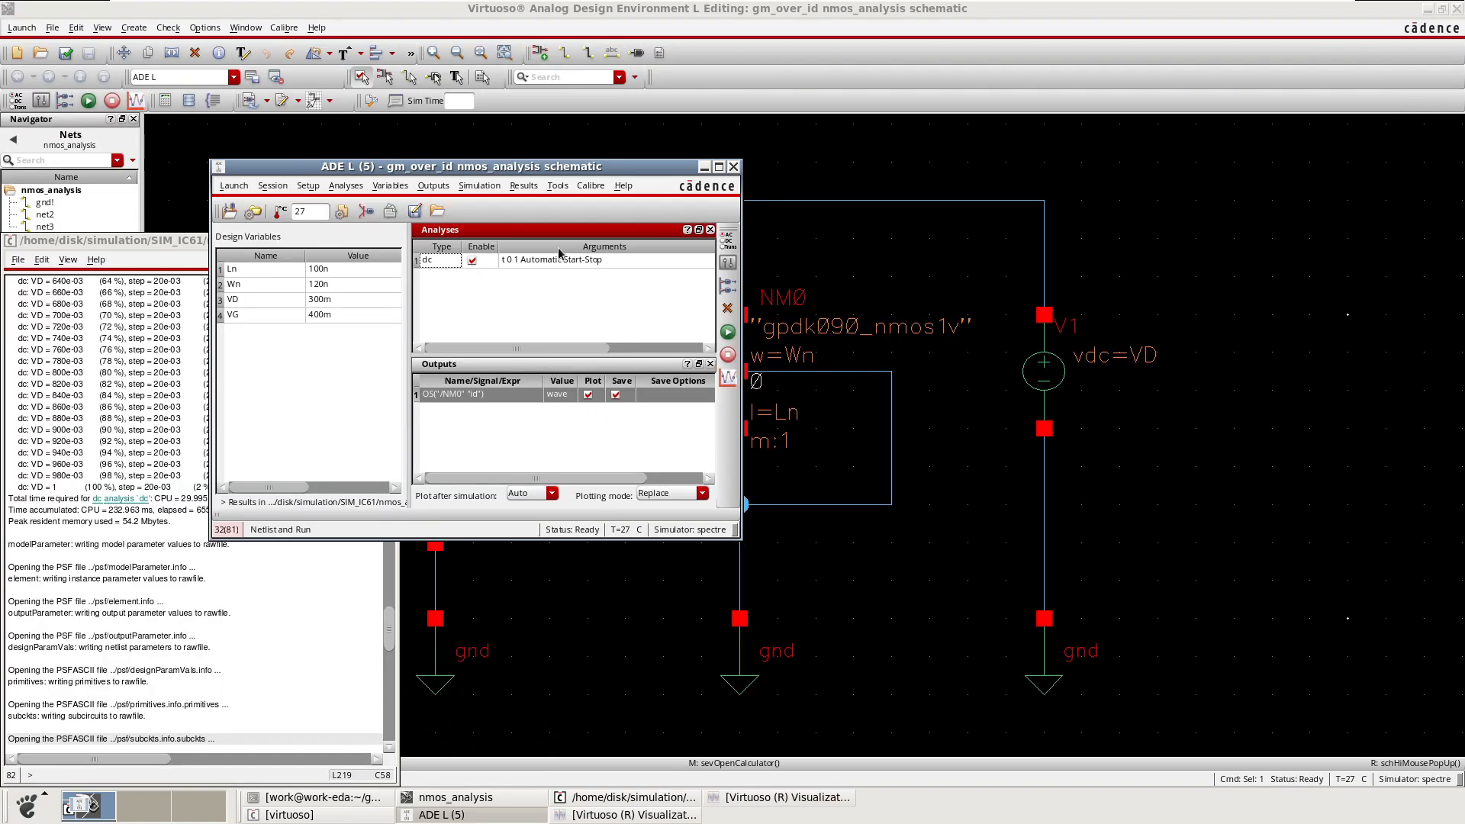
{"action": "left_click", "coordinate": [556, 188]}
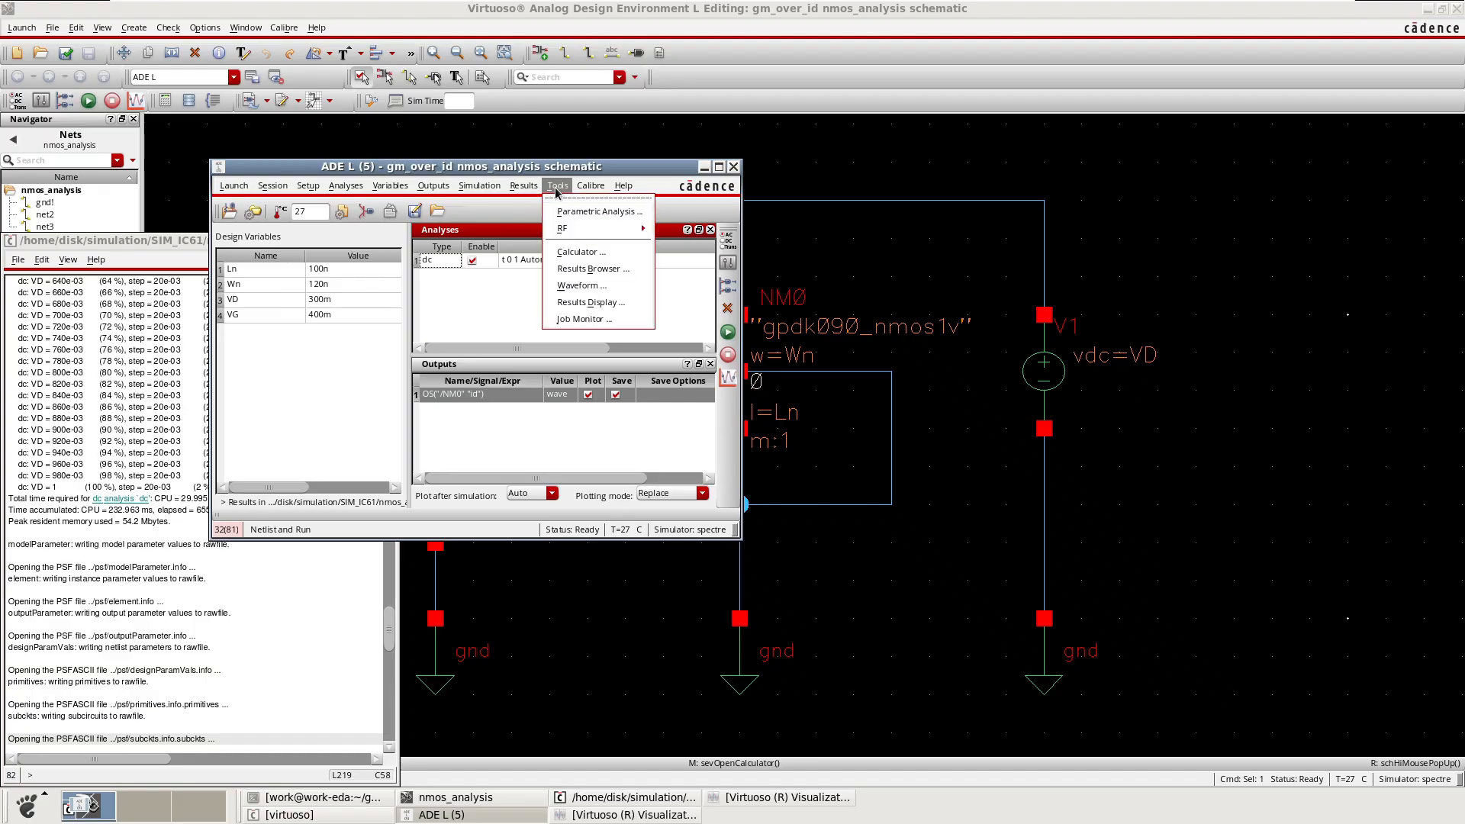
{"action": "left_click", "coordinate": [588, 211]}
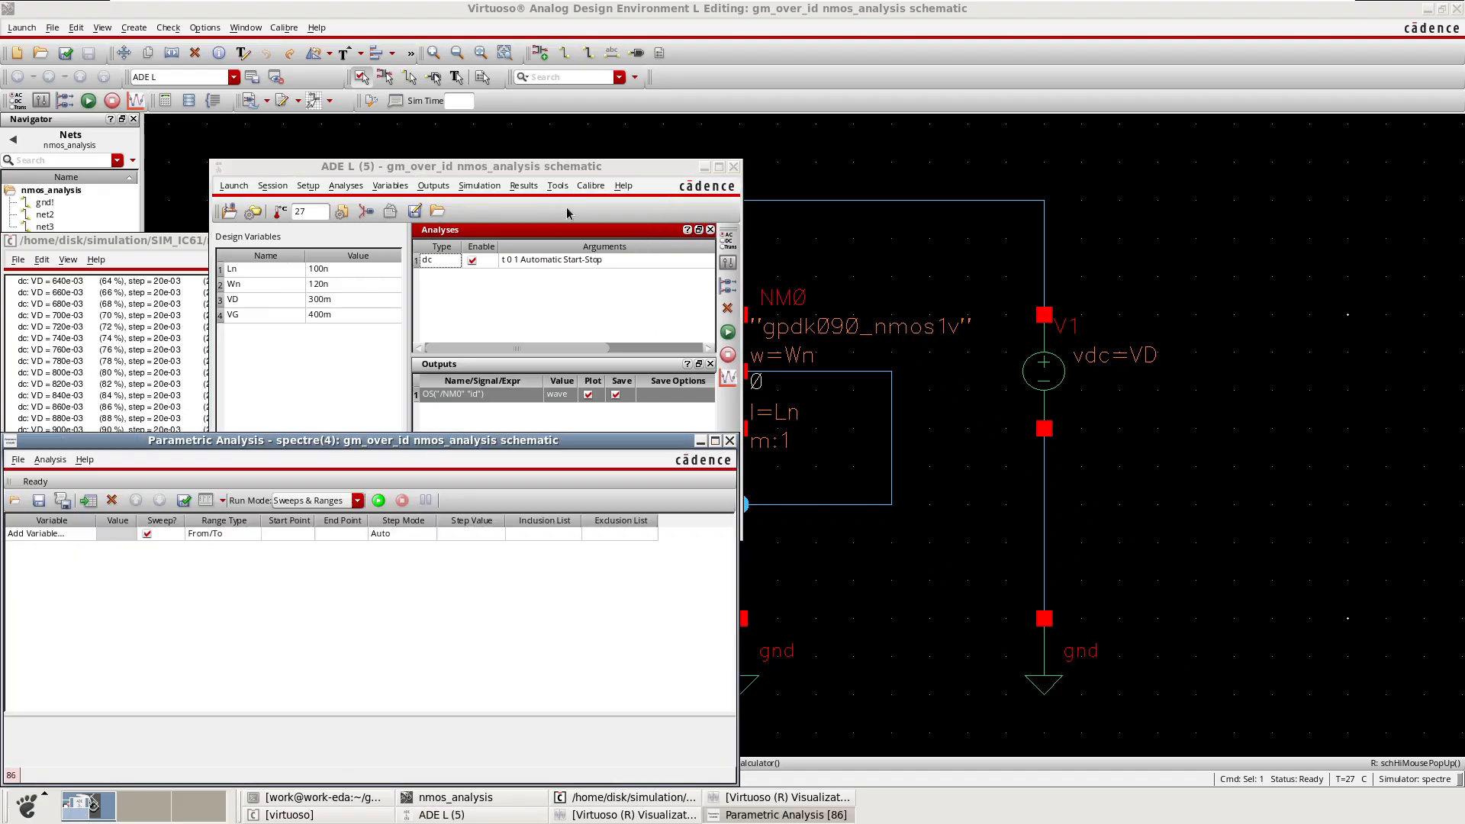
{"action": "left_click_drag", "start_coordinate": [428, 446], "coordinate": [826, 203]}
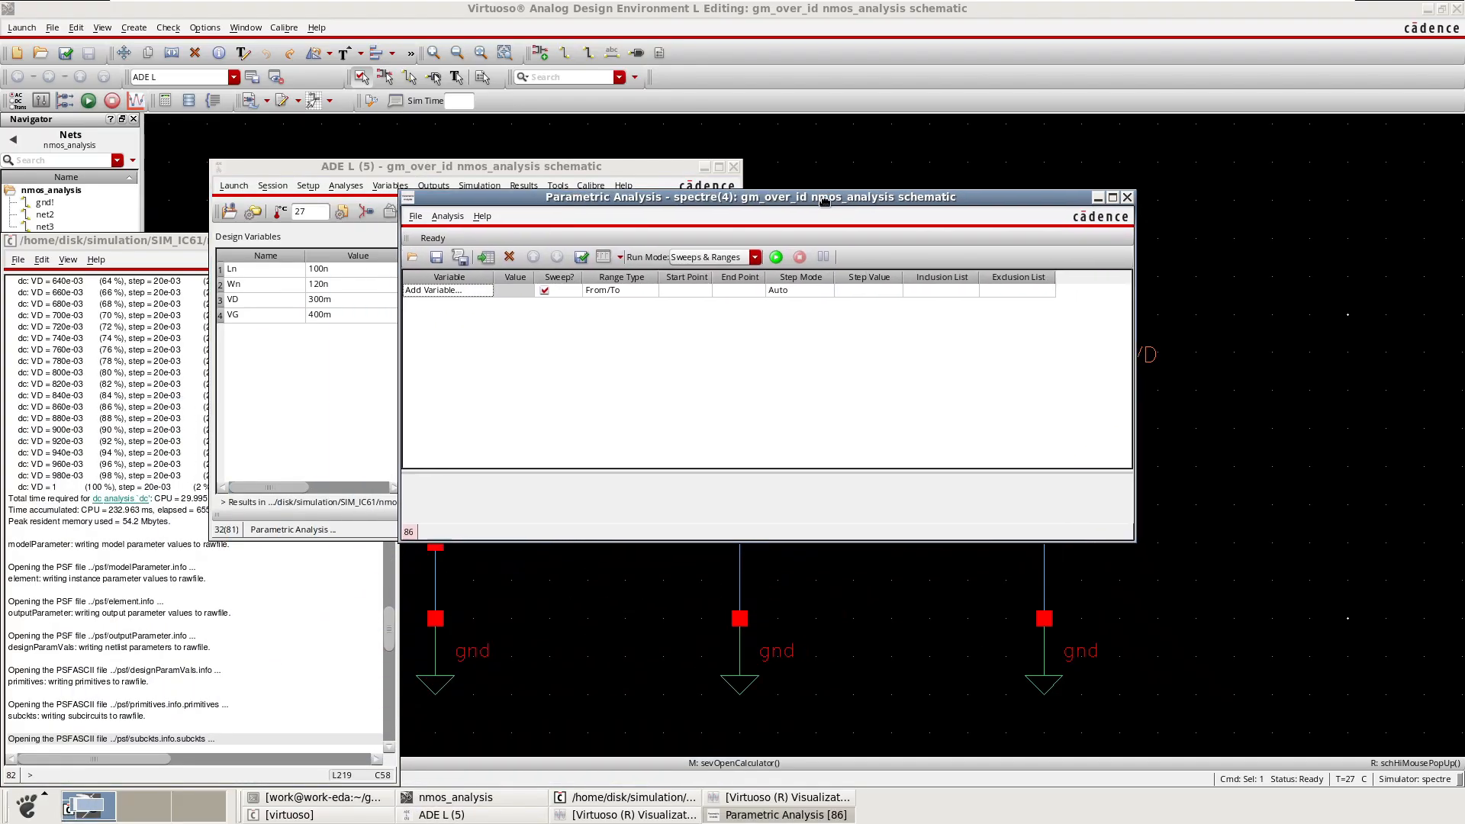
- Add VG as the sweep variable in the Parametric Analysis
{"action": "left_click", "coordinate": [482, 294]}
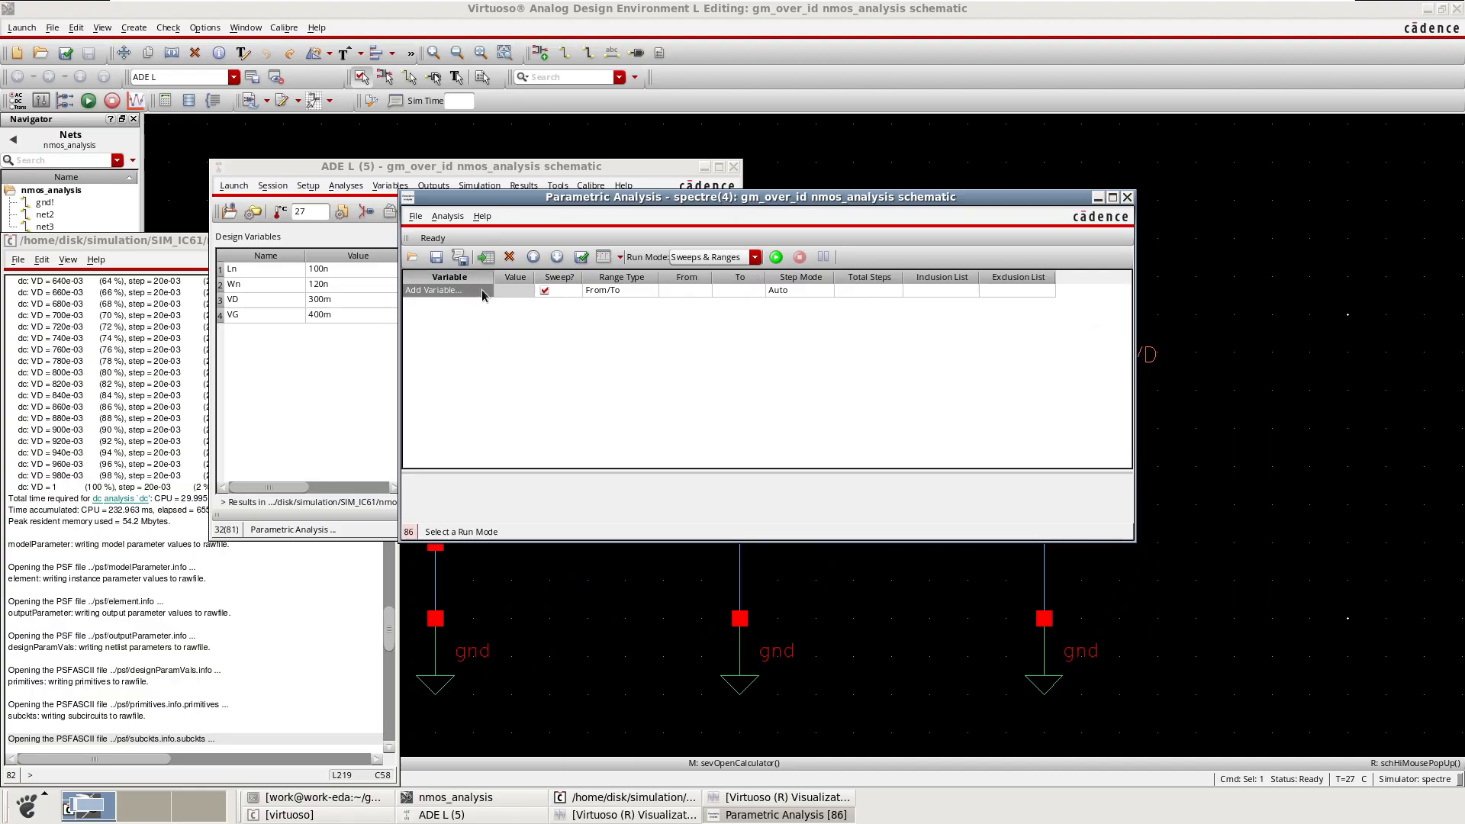
{"action": "left_click", "coordinate": [488, 291]}
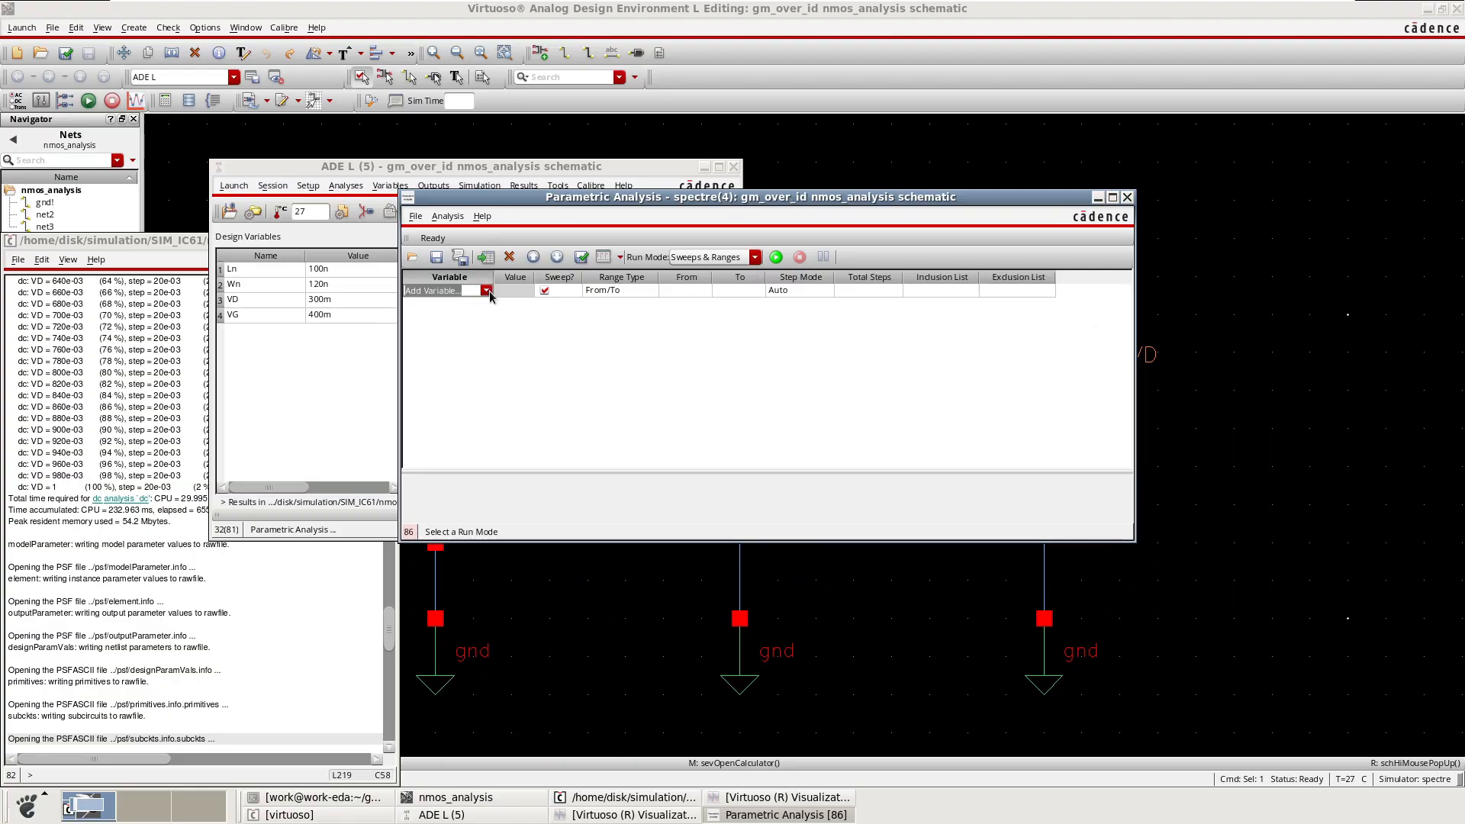
{"action": "left_click", "coordinate": [487, 291]}
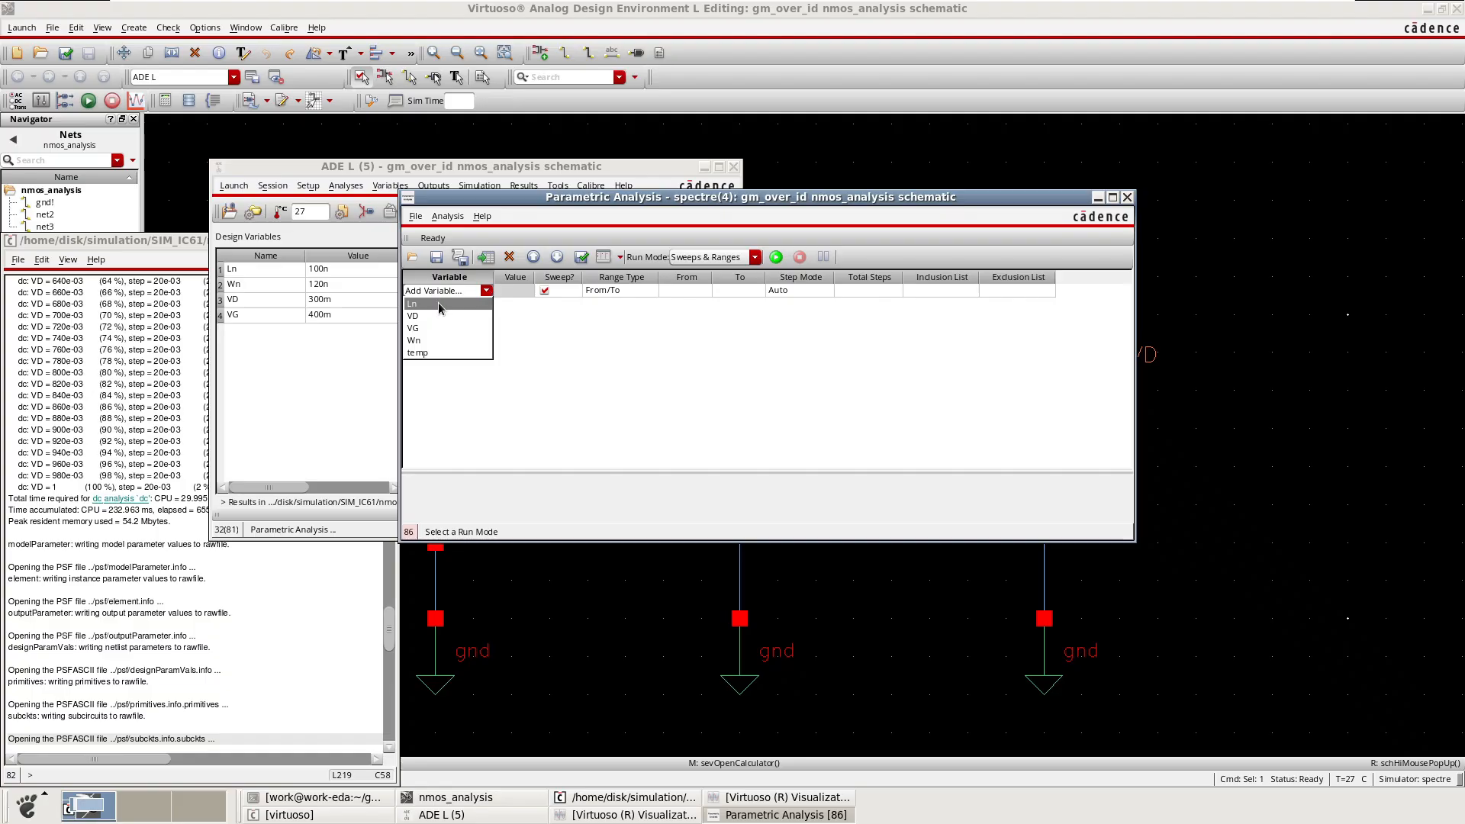
{"action": "left_click", "coordinate": [418, 334]}
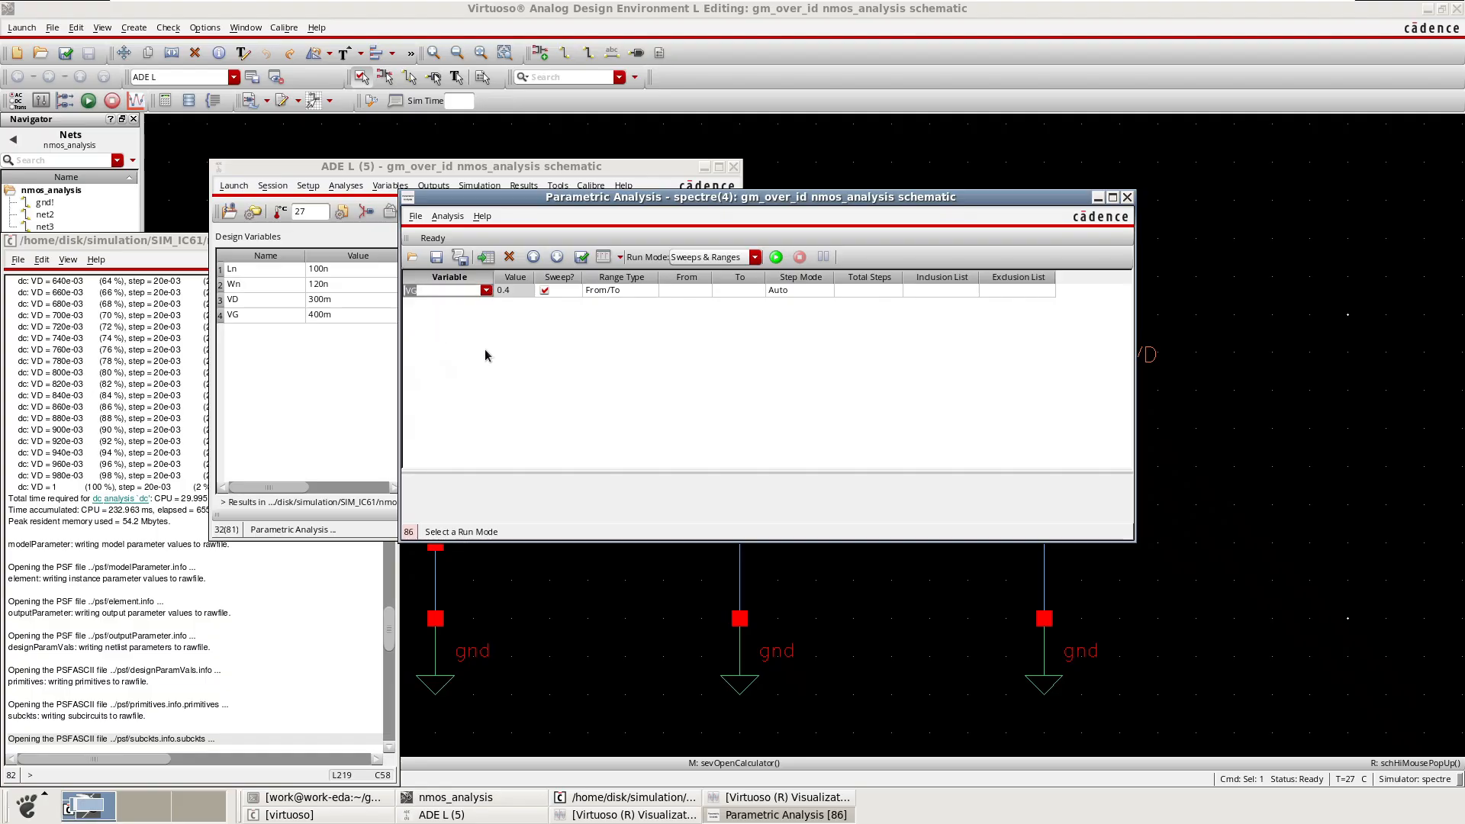
{"action": "left_click", "coordinate": [478, 323]}
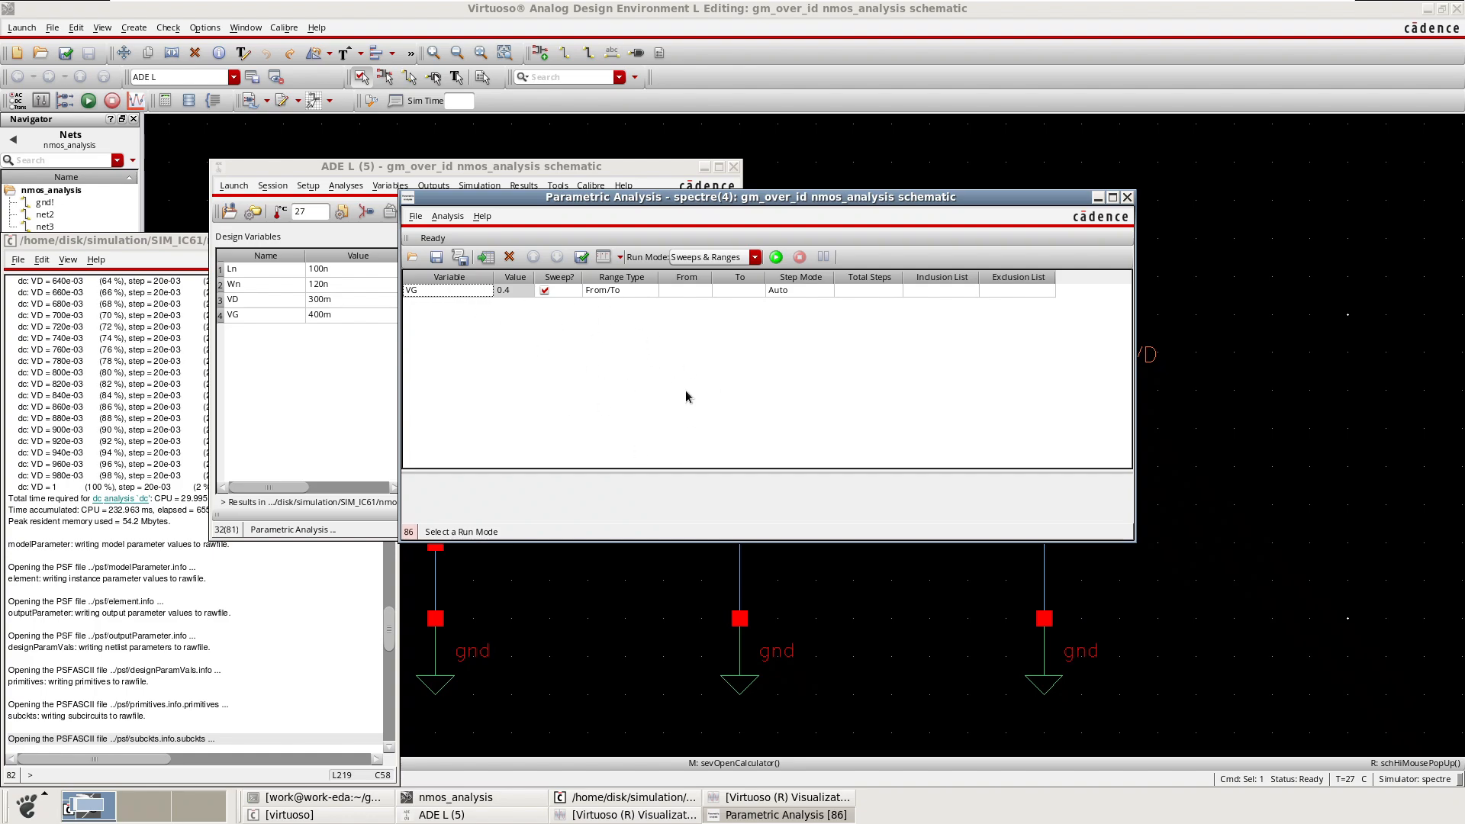
- Set the VG sweep range from 0 to 0.8 with 5 total steps
{"action": "left_click", "coordinate": [680, 295]}
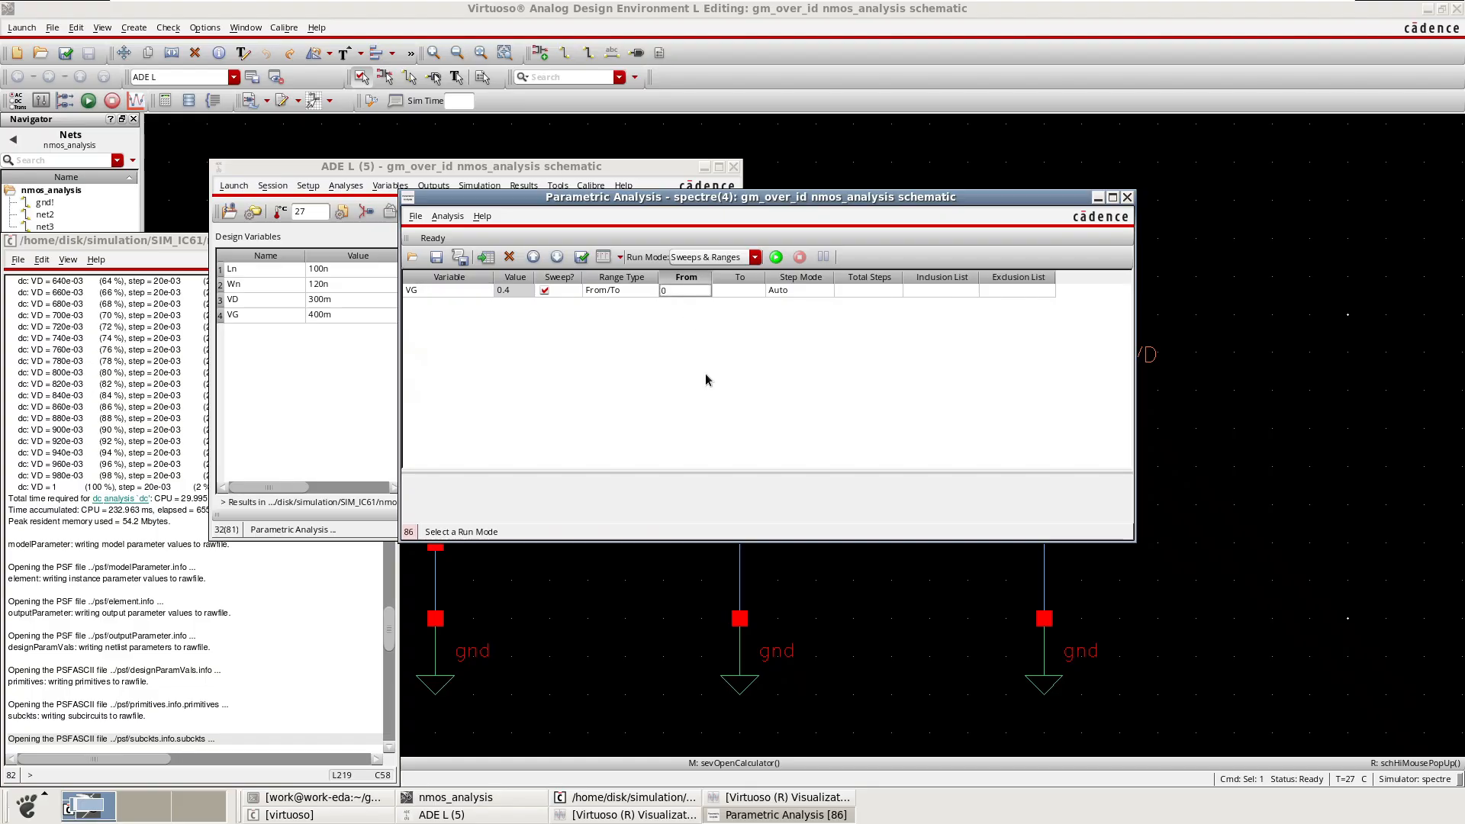
{"action": "left_click", "coordinate": [731, 293]}
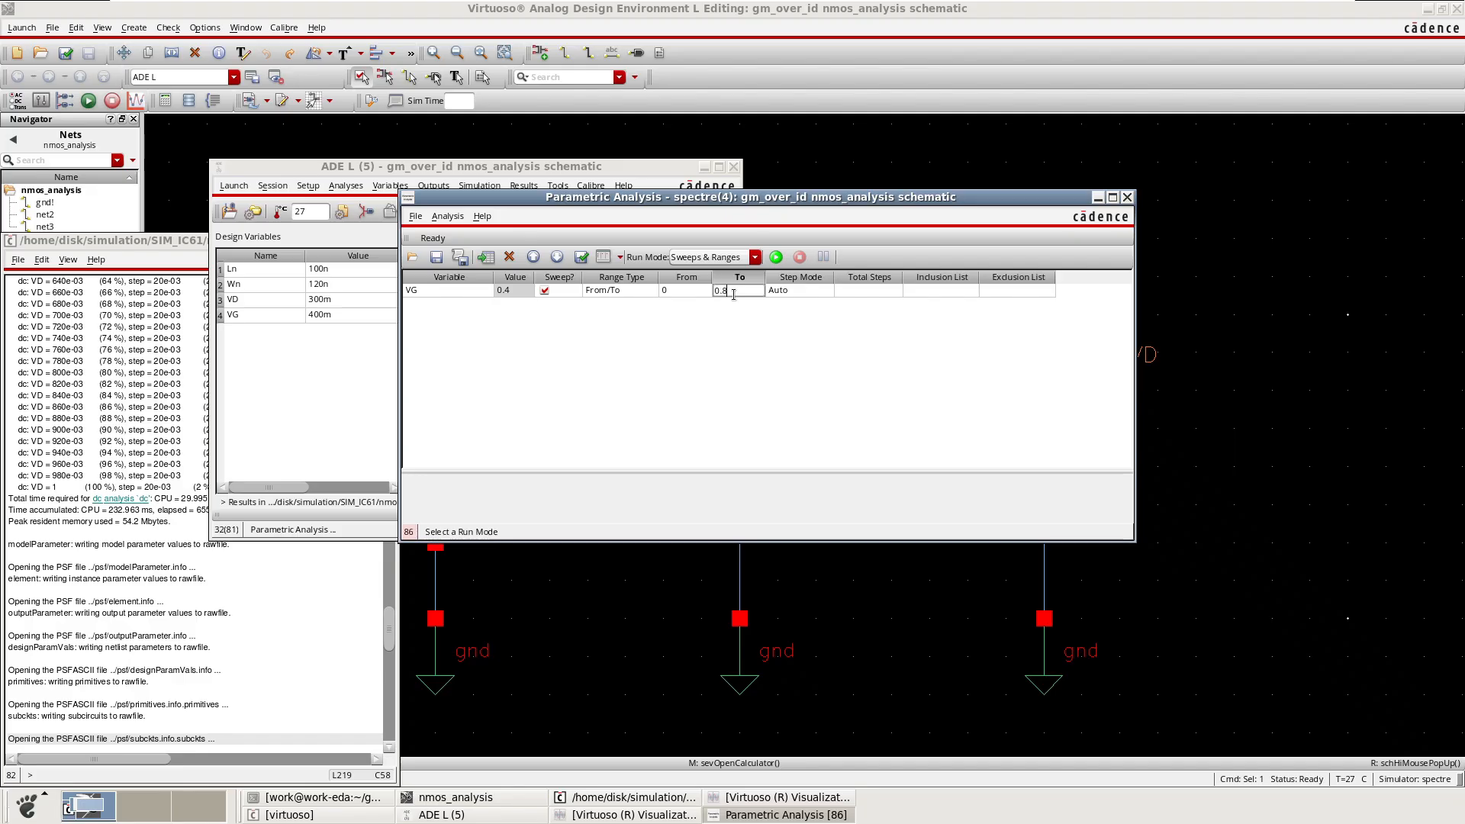
{"action": "left_click", "coordinate": [865, 295]}
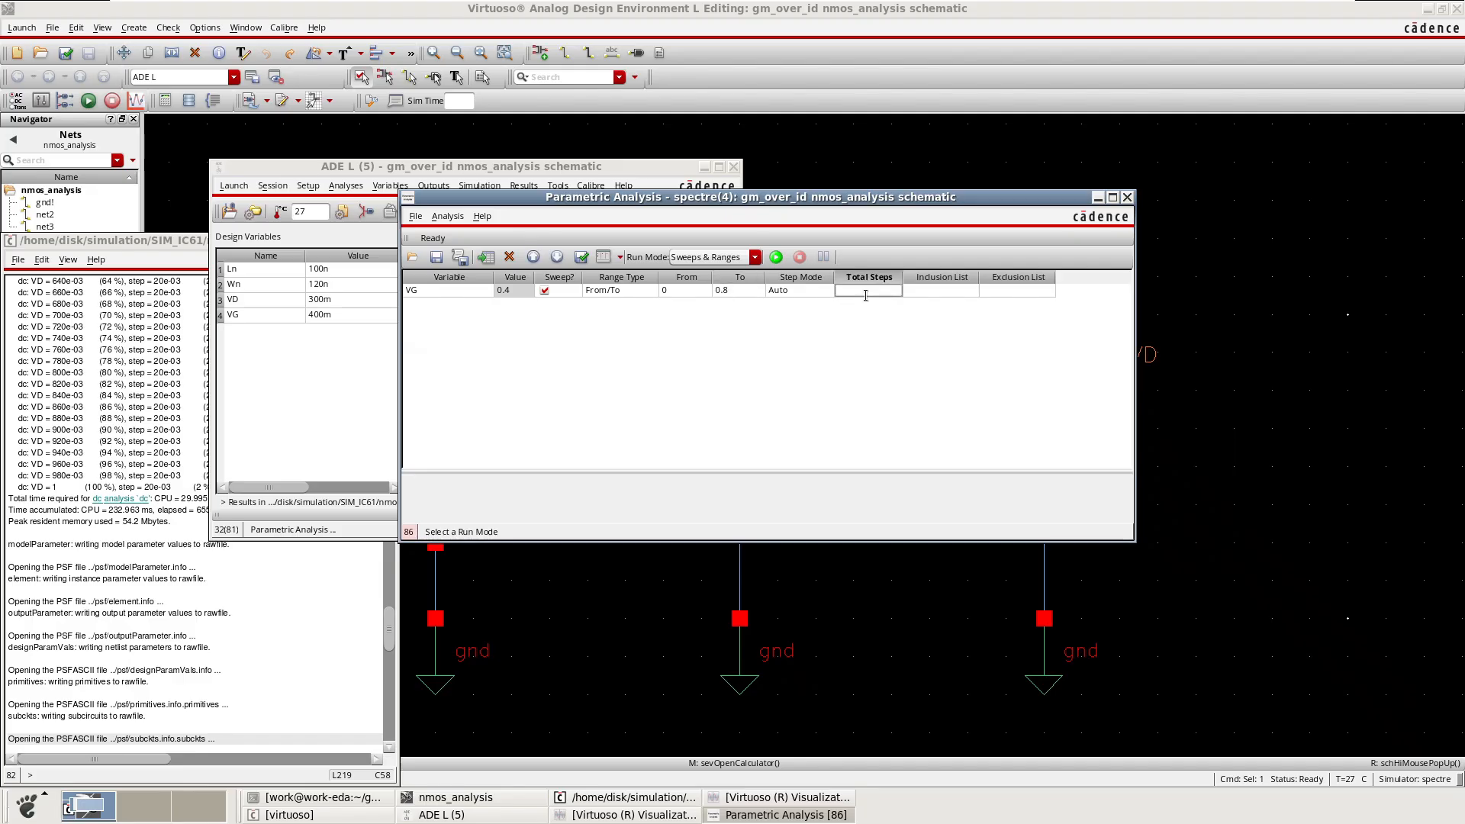
{"action": "type", "text": "5"}
{"action": "left_click", "coordinate": [841, 369]}
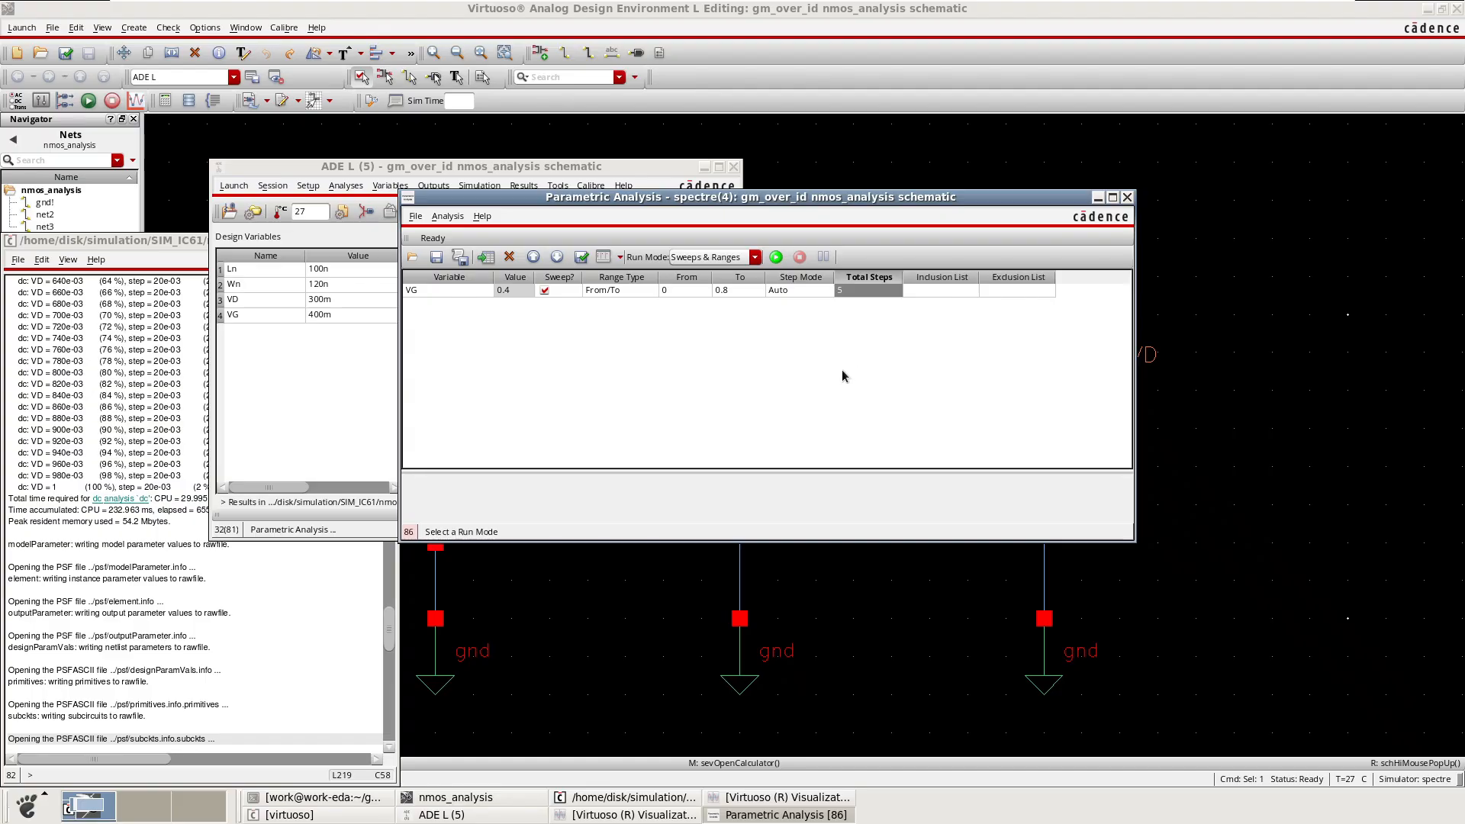
- Run the parametric analysis and expand the NM0 id trace family to list its individual VG curves
{"action": "left_click", "coordinate": [775, 258]}
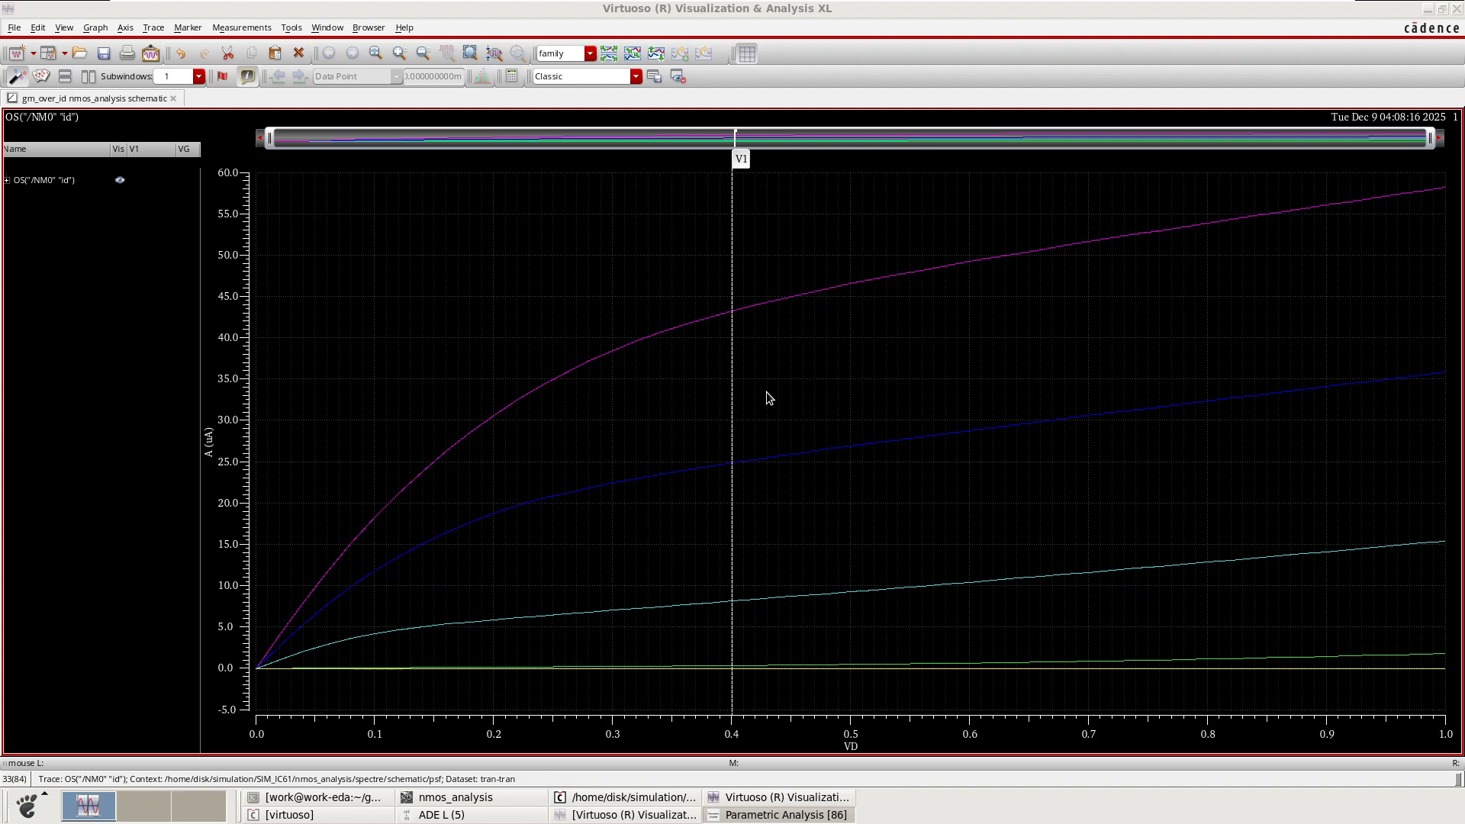
{"action": "left_click", "coordinate": [11, 181]}
{"action": "left_click", "coordinate": [7, 181]}
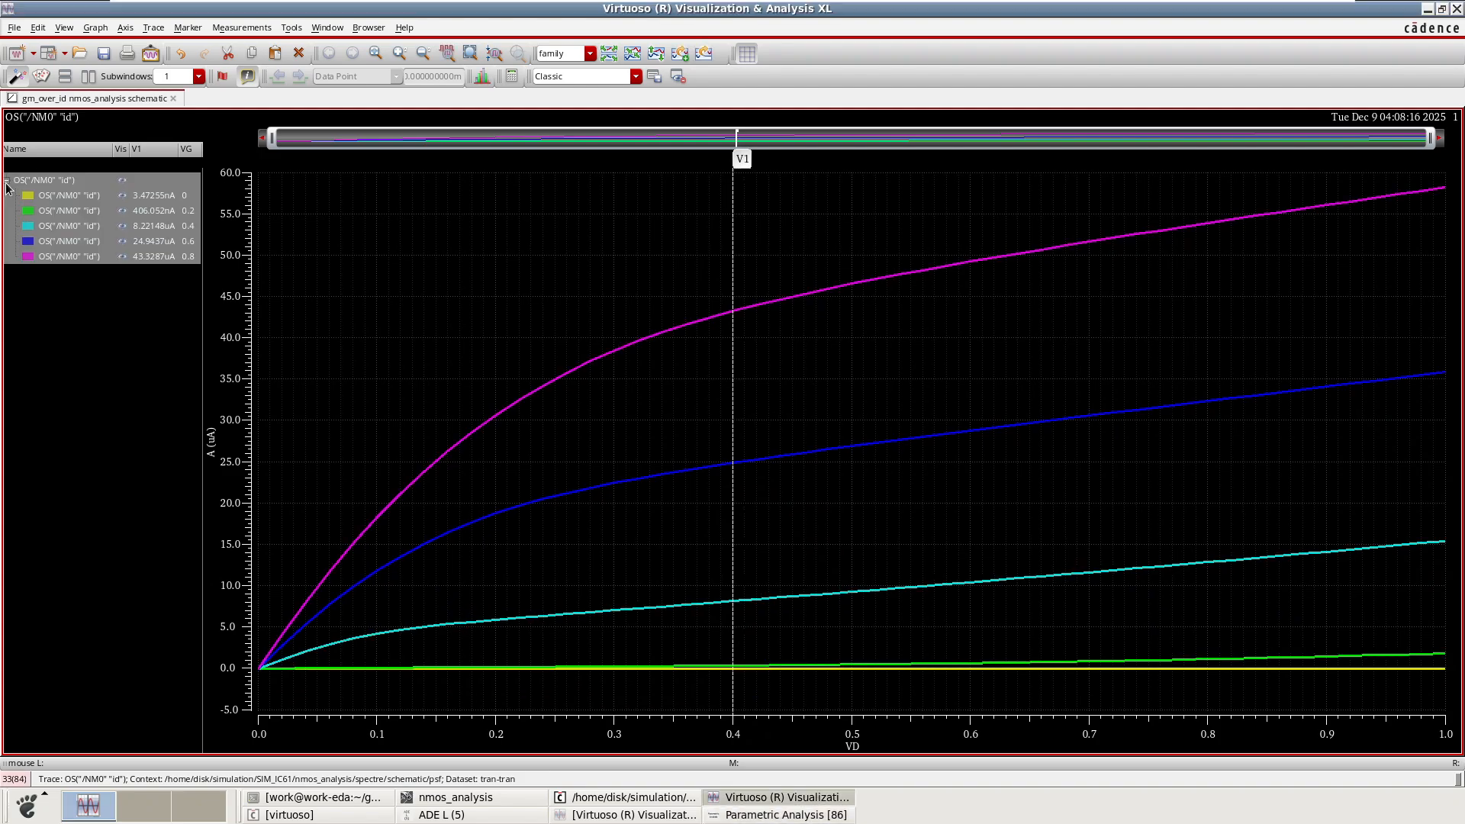
{"action": "left_click", "coordinate": [153, 307]}
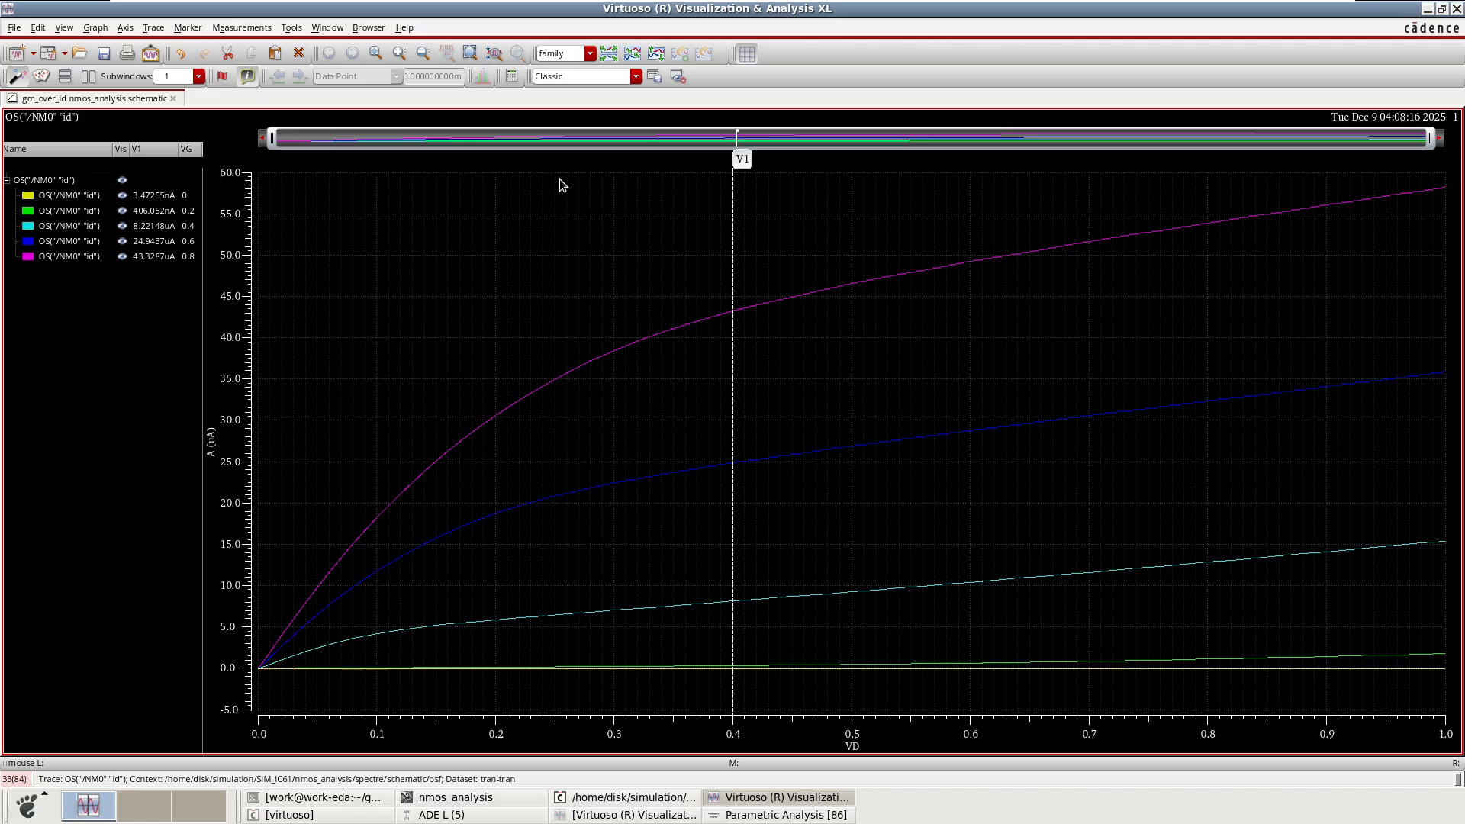
- Hide all id traces, show only the VG = 0 and 0.2 curves, and inspect them at the 400m marker
{"action": "mouse_move", "coordinate": [734, 710]}
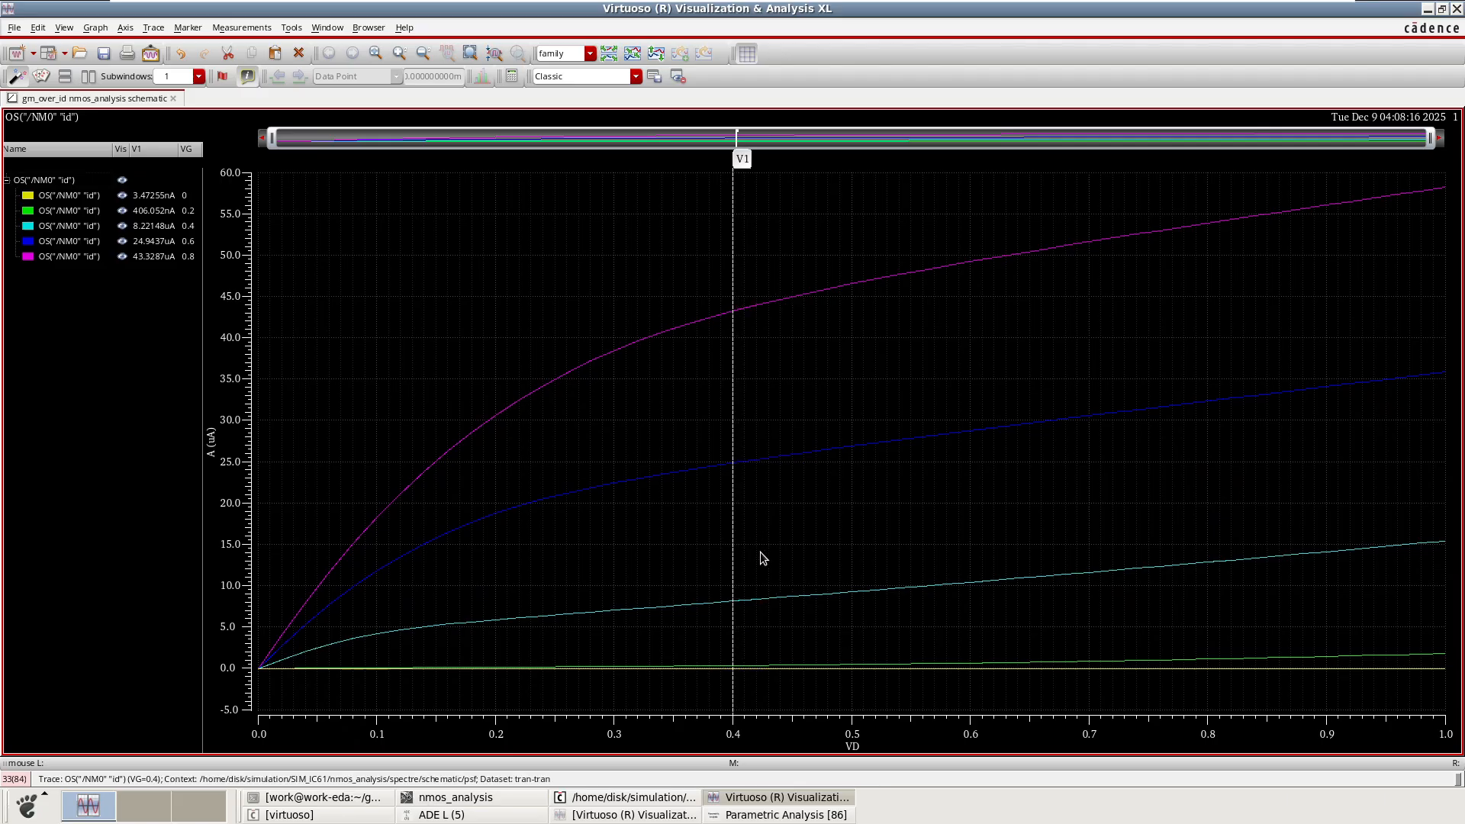
{"action": "mouse_move", "coordinate": [733, 520]}
{"action": "left_click", "coordinate": [122, 180]}
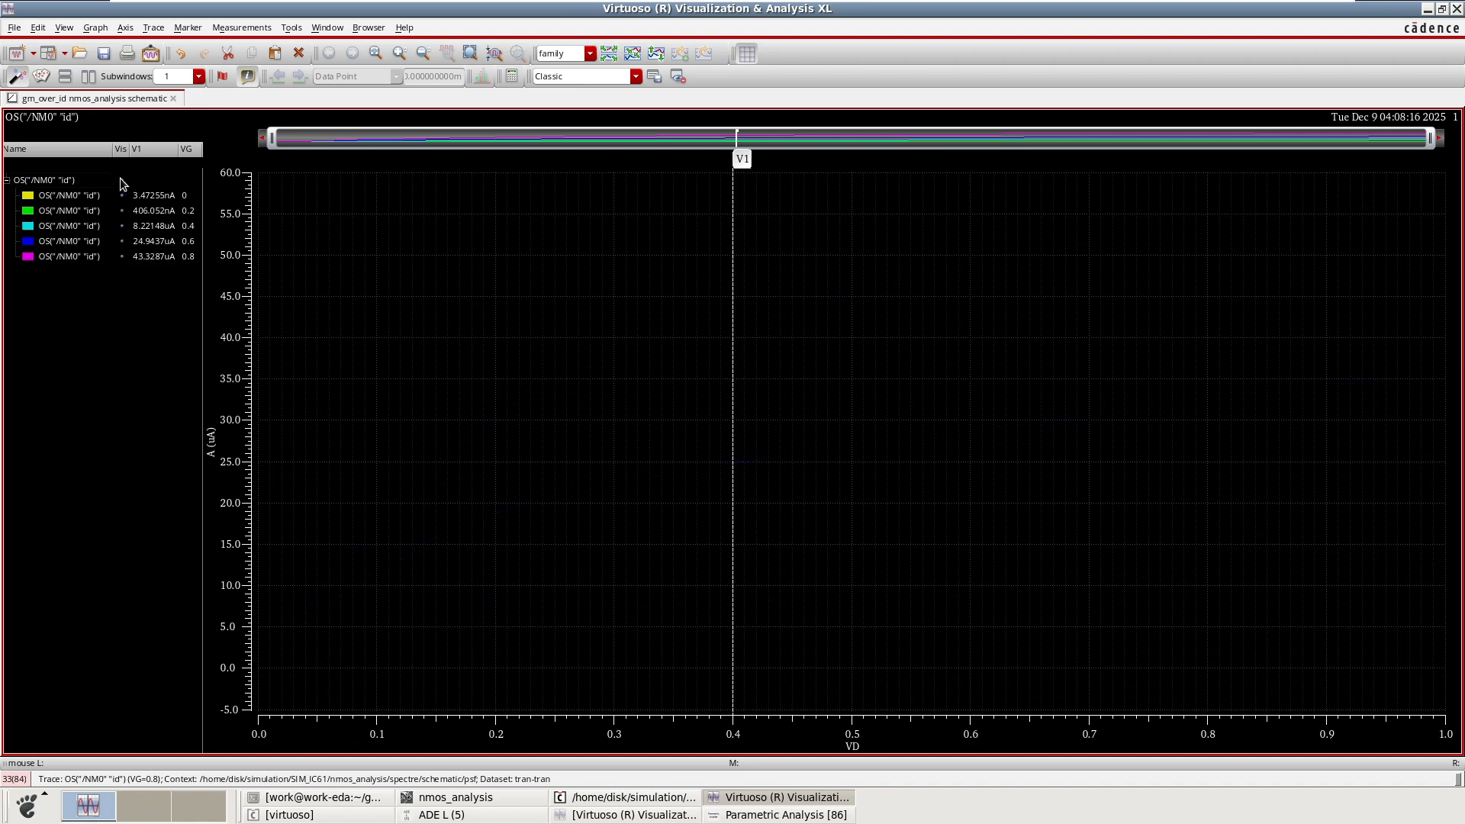
{"action": "left_click", "coordinate": [123, 196]}
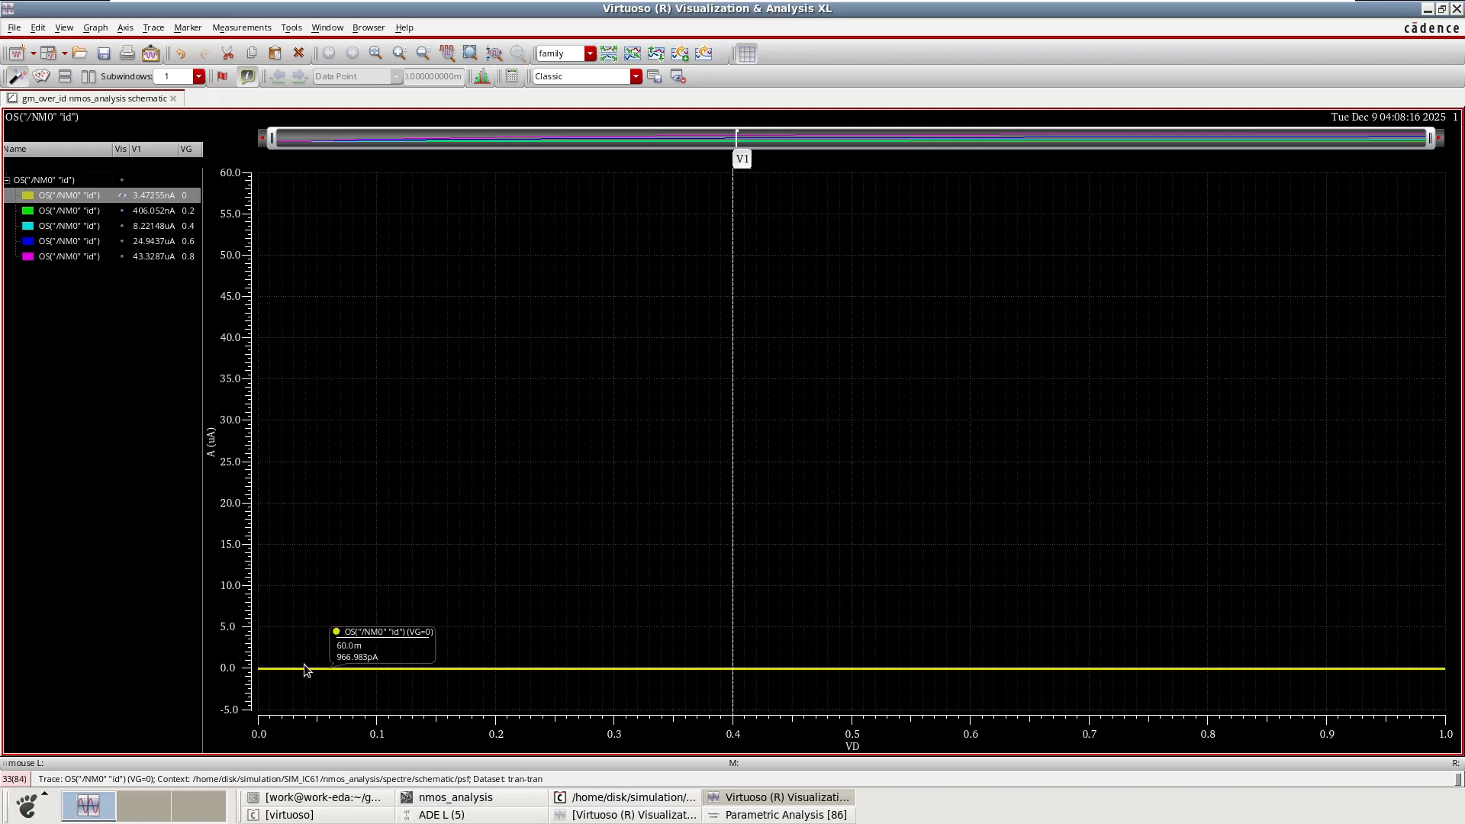
{"action": "left_click", "coordinate": [123, 216]}
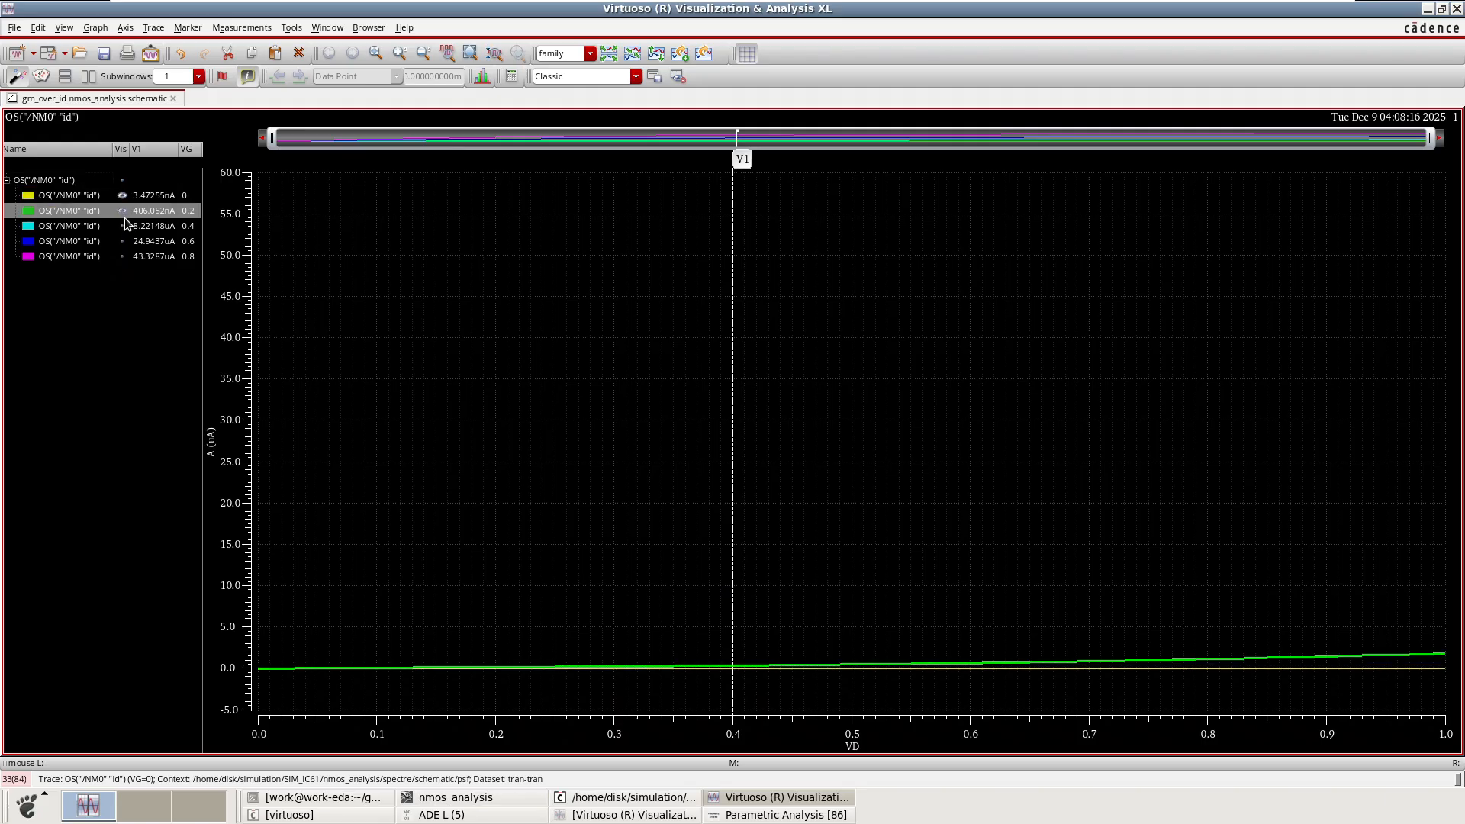
{"action": "left_click", "coordinate": [816, 462]}
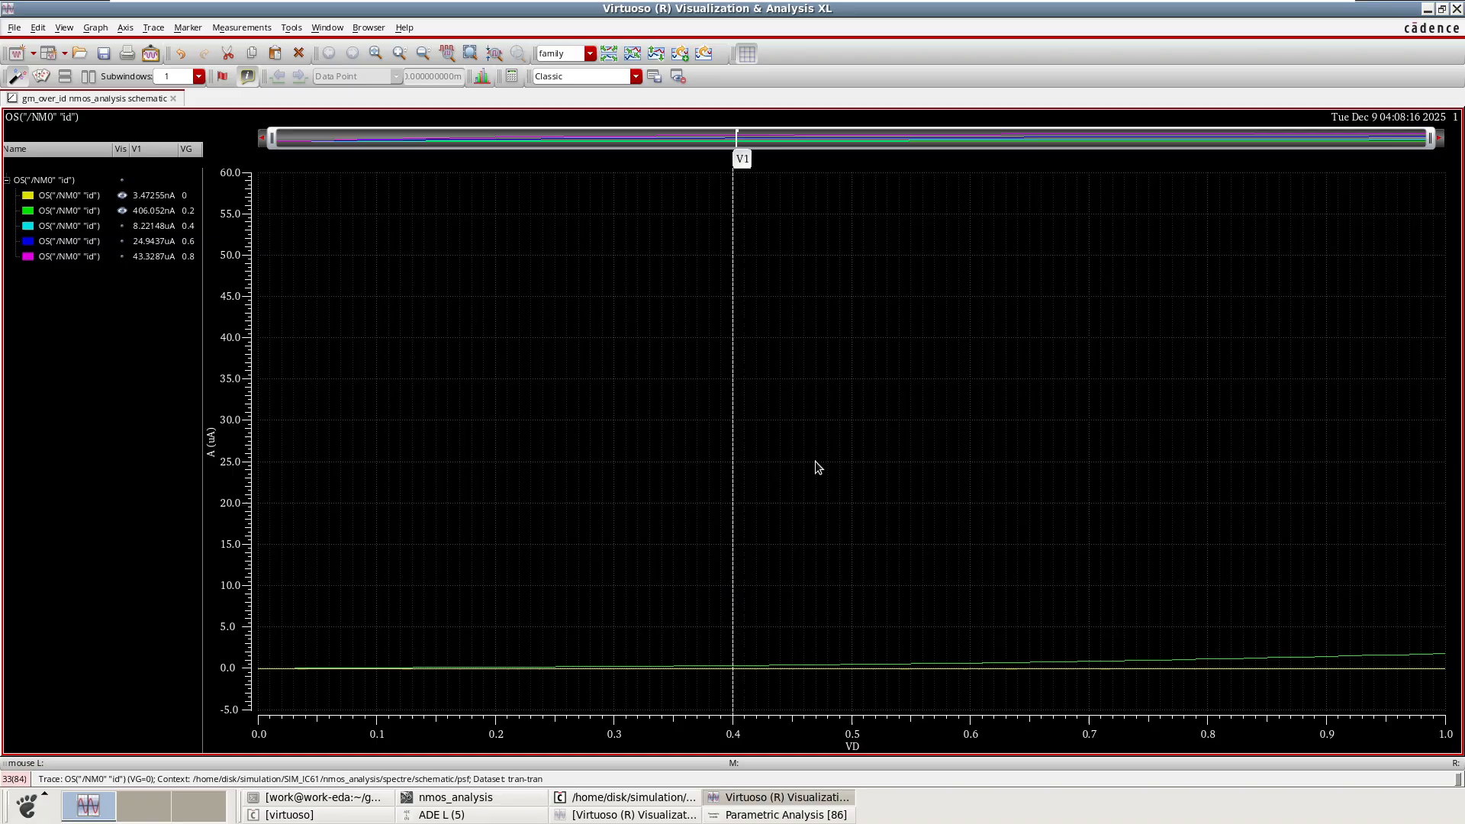
{"action": "left_click", "coordinate": [733, 476]}
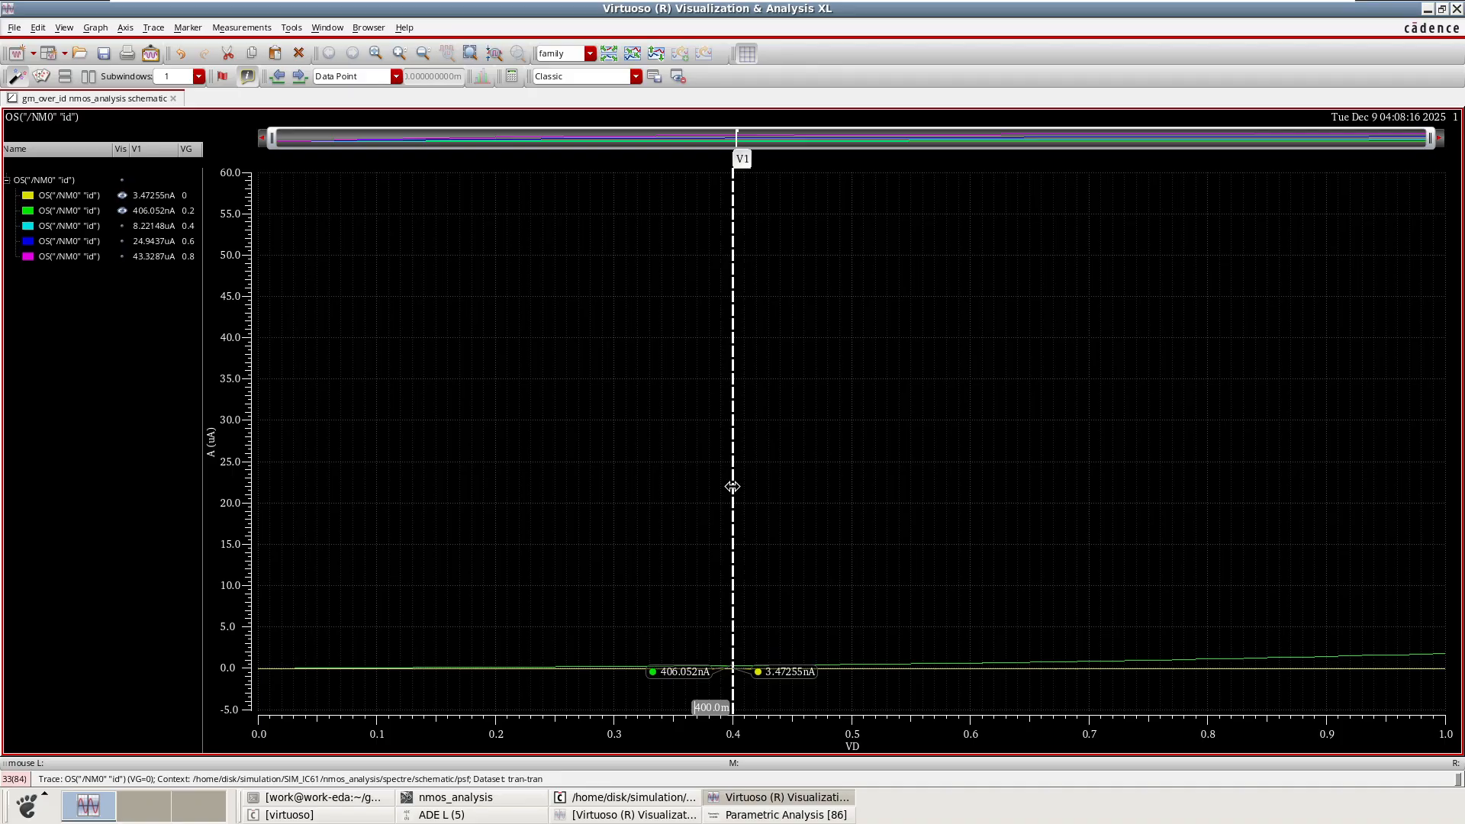
- Show the VG = 0.4, 0.6 and 0.8 curves one by one and read their id at the vertical marker
{"action": "left_click", "coordinate": [122, 227]}
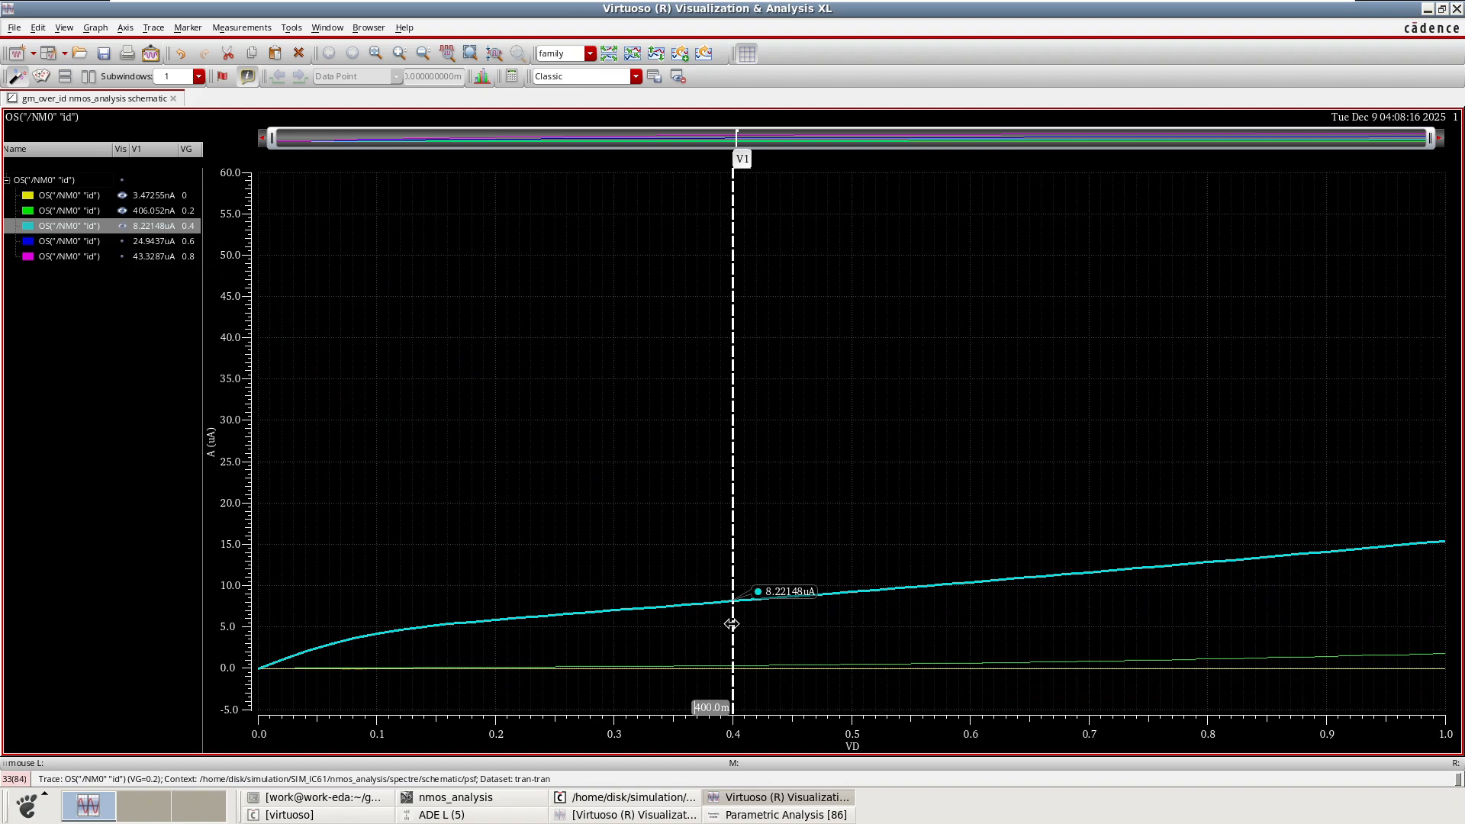
{"action": "left_click", "coordinate": [122, 241]}
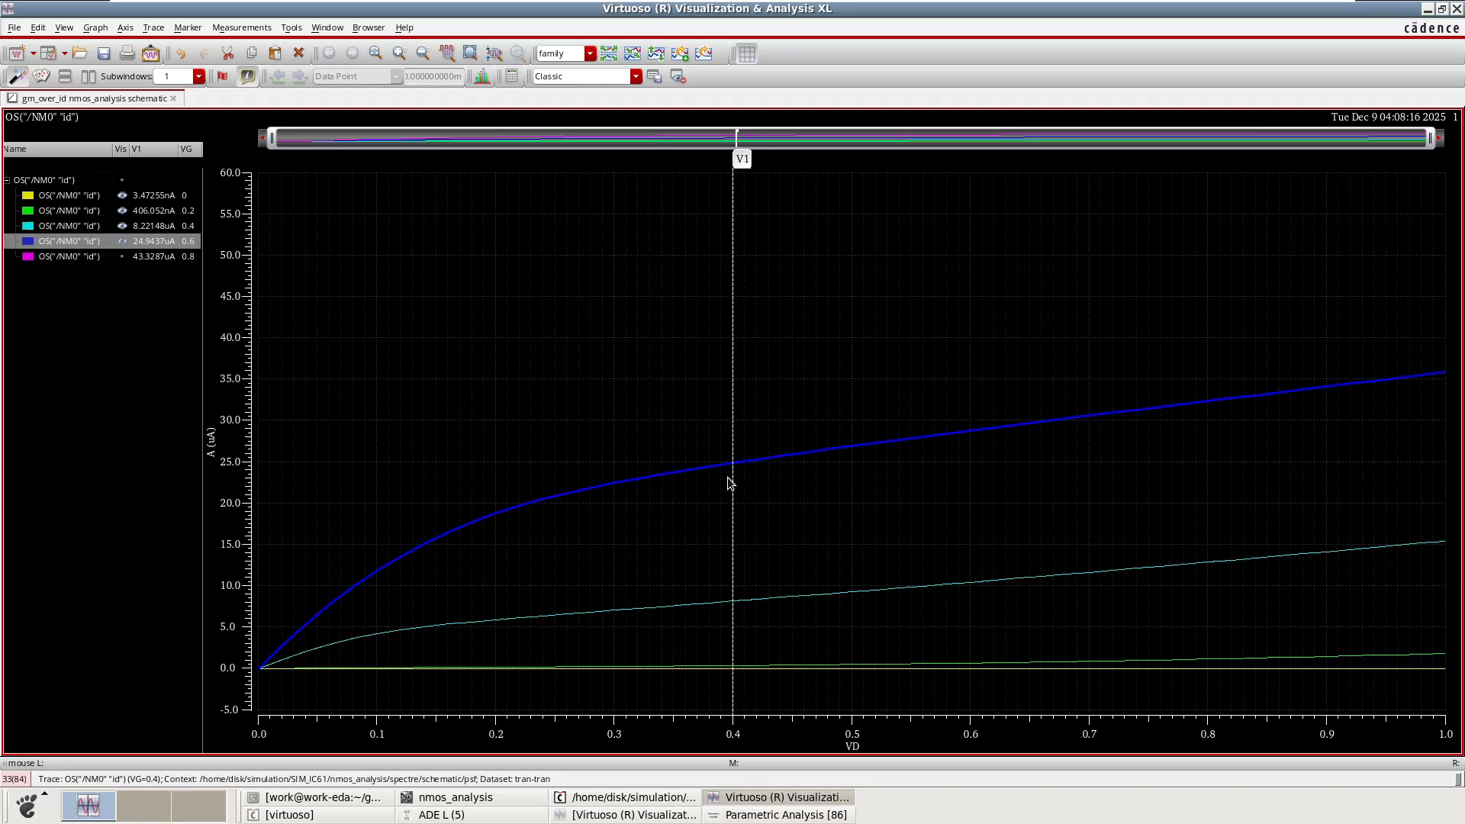
{"action": "left_click", "coordinate": [120, 261]}
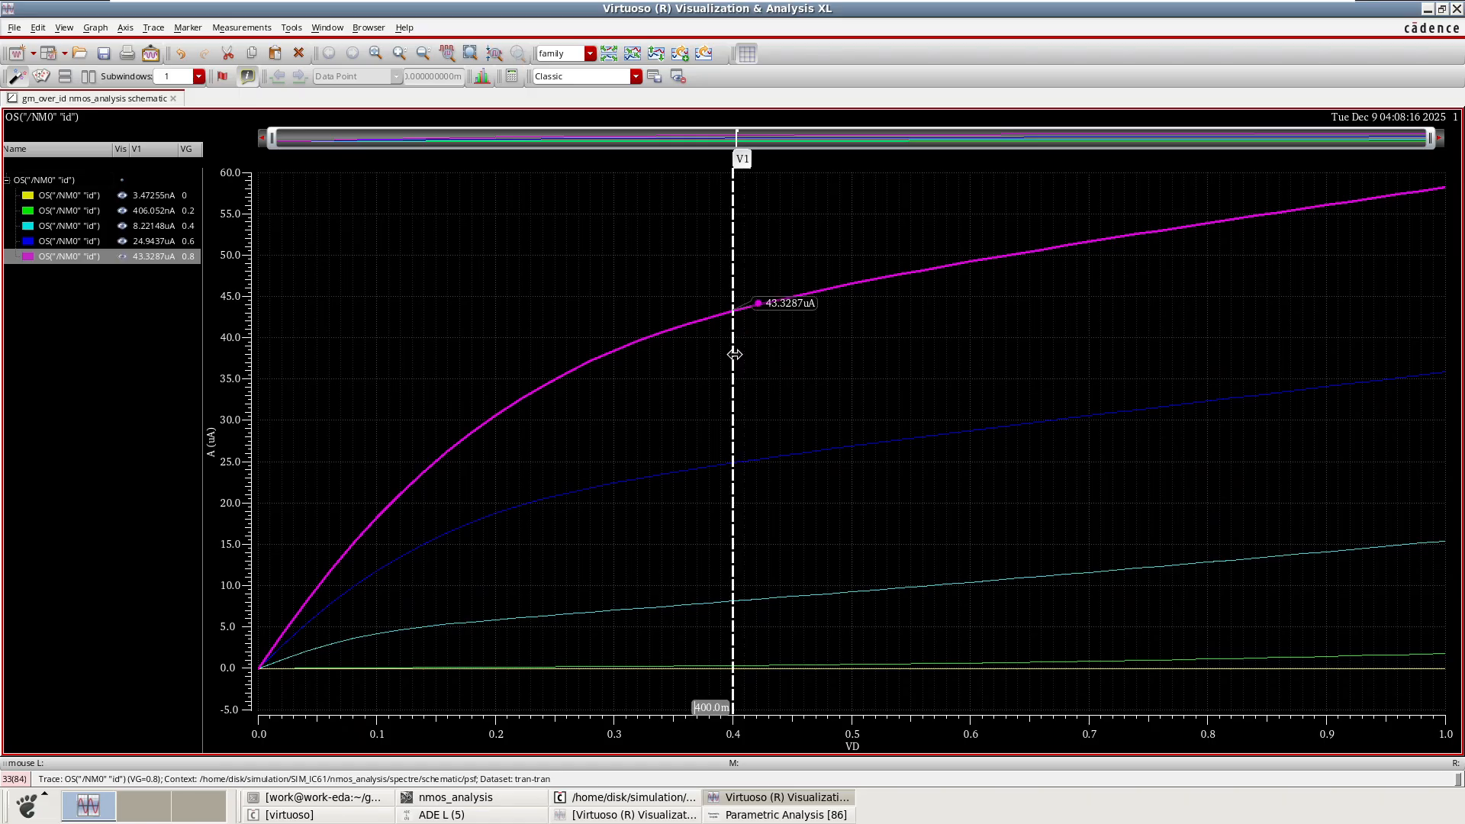
{"action": "left_click", "coordinate": [734, 354]}
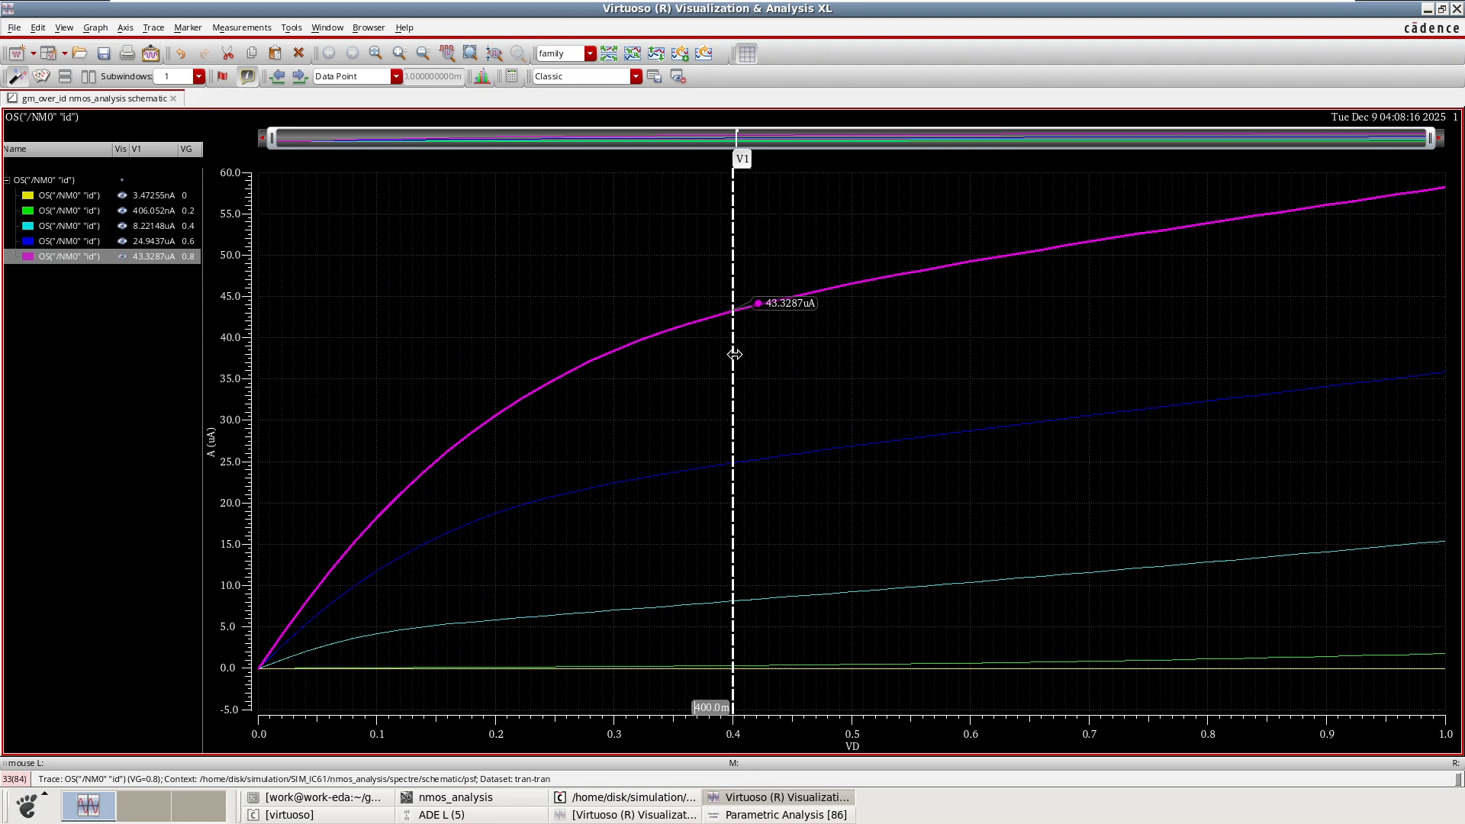
- Set the vertical marker to VD = 100m and inspect the VG = 0.8 id curve between the origin and the marker
{"action": "mouse_move", "coordinate": [734, 354]}
{"action": "left_mouse_down"}
{"action": "mouse_move", "coordinate": [663, 330]}
{"action": "mouse_move", "coordinate": [381, 455]}
{"action": "left_mouse_up"}
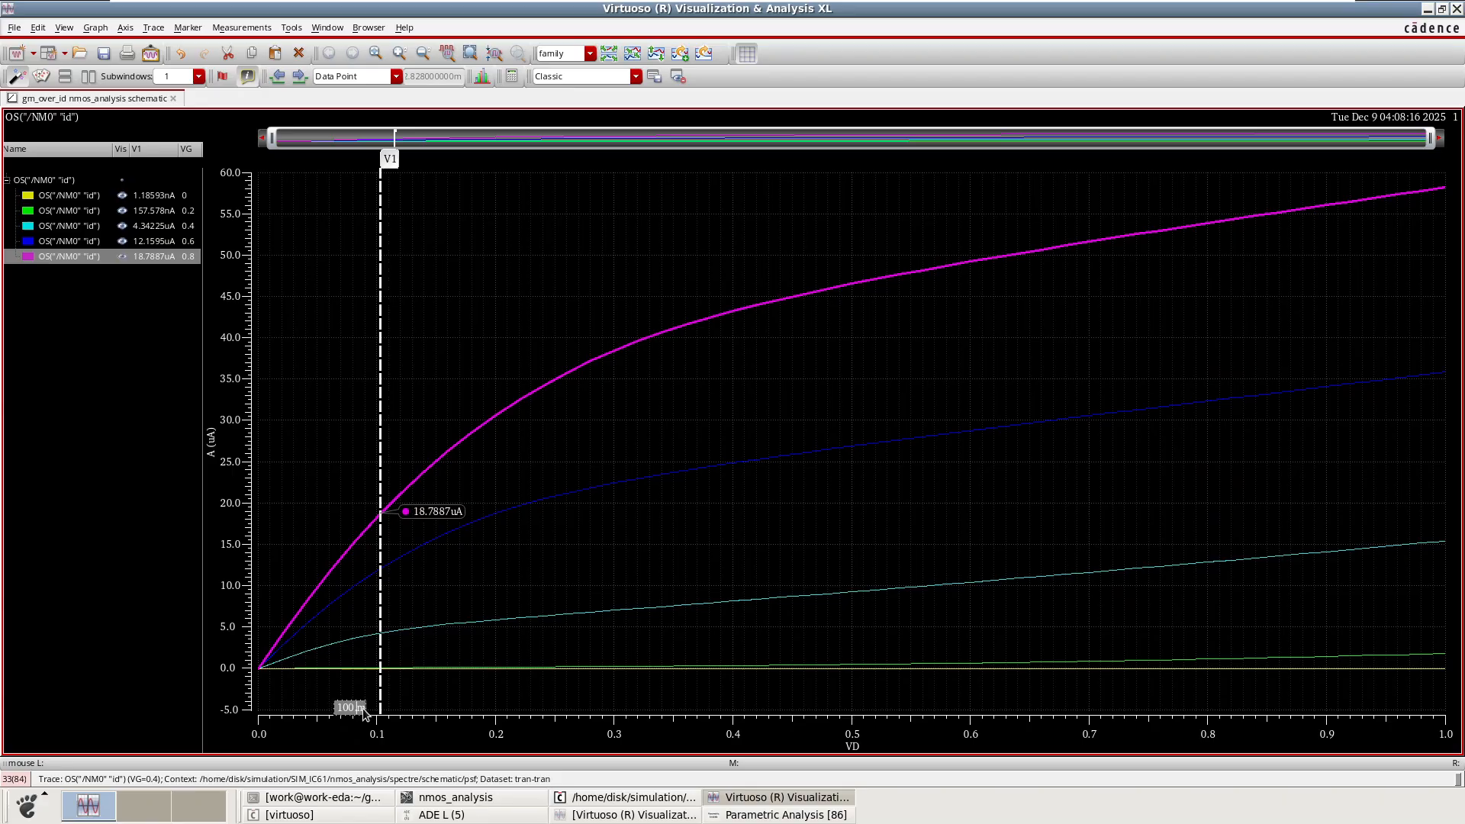
{"action": "key", "text": "Return"}
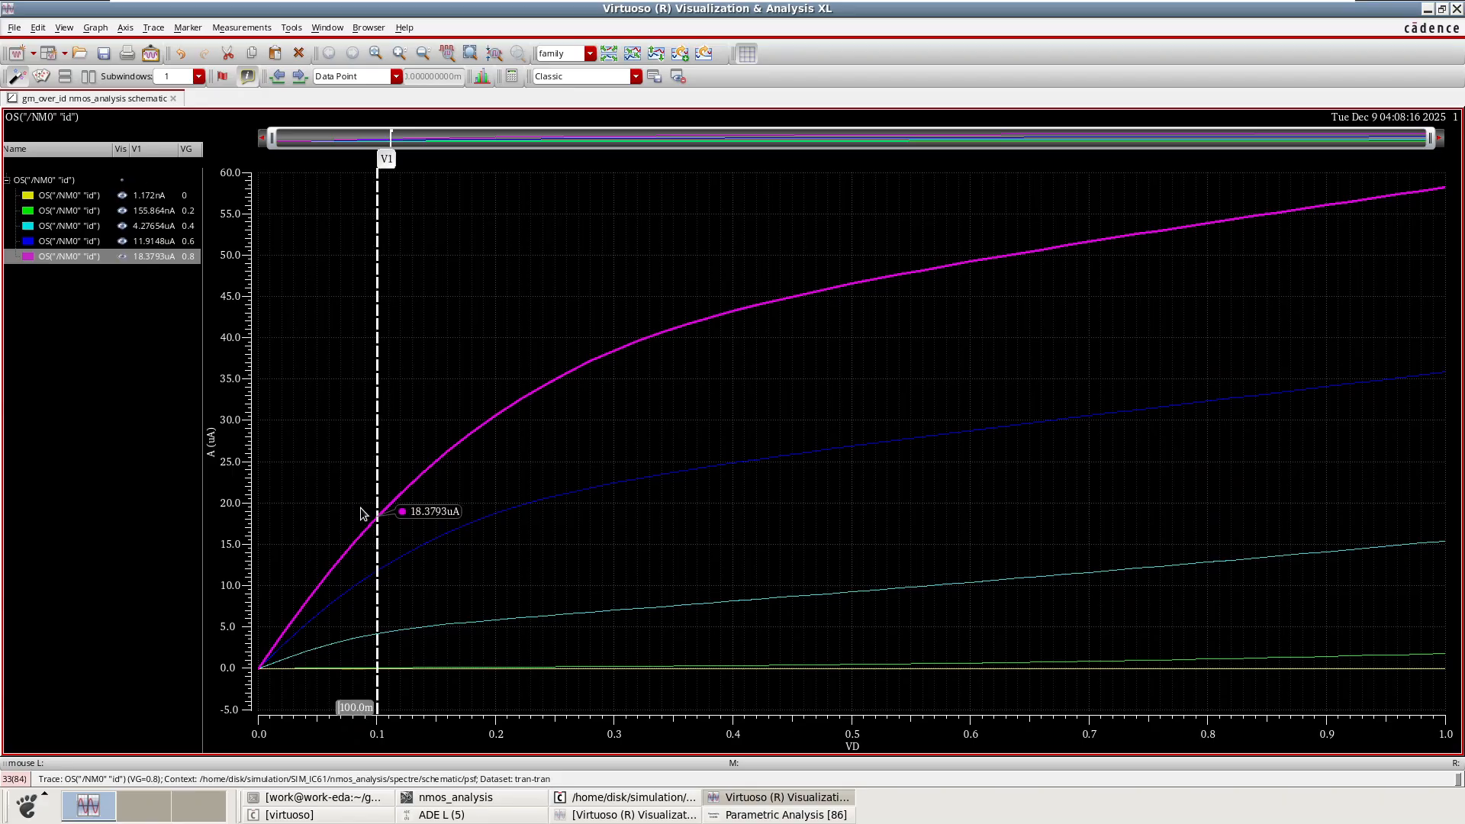
{"action": "mouse_move", "coordinate": [277, 664]}
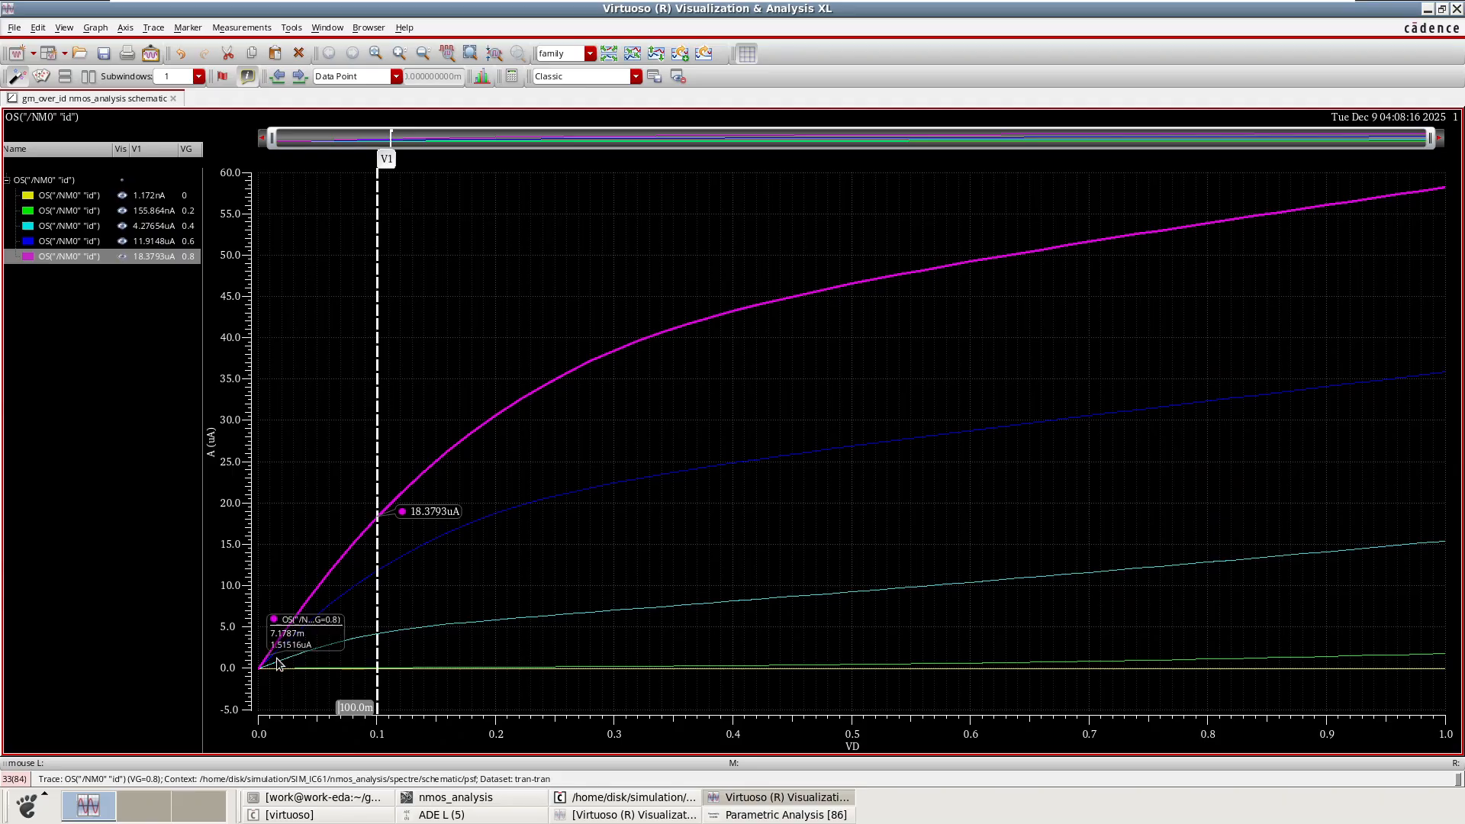
{"action": "mouse_move", "coordinate": [349, 524]}
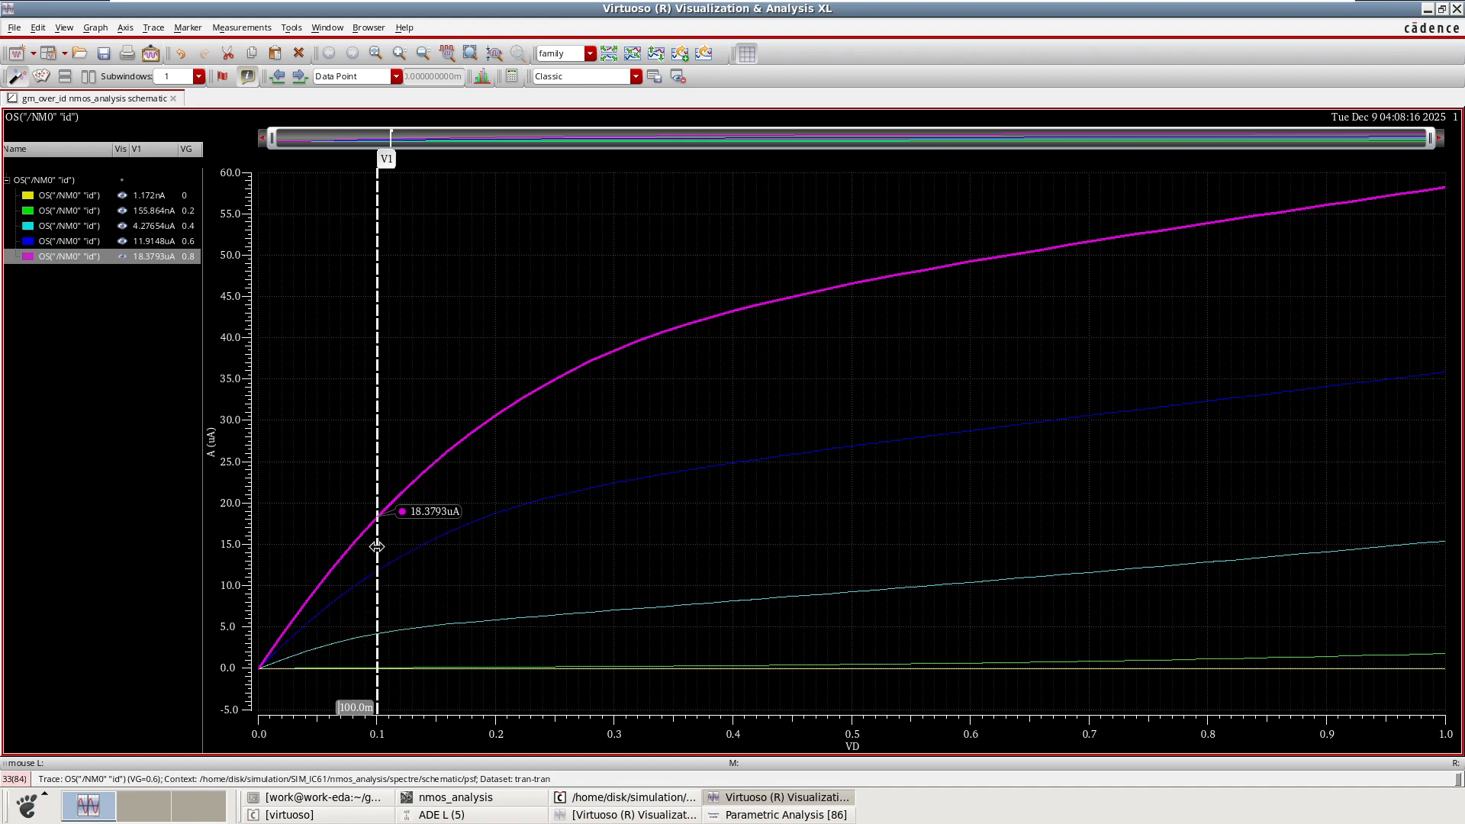
- Set the vertical marker to VD = 60m and inspect the steep initial section of the VG = 0.8 id curve
{"action": "left_click_drag", "start_coordinate": [378, 546], "coordinate": [345, 556]}
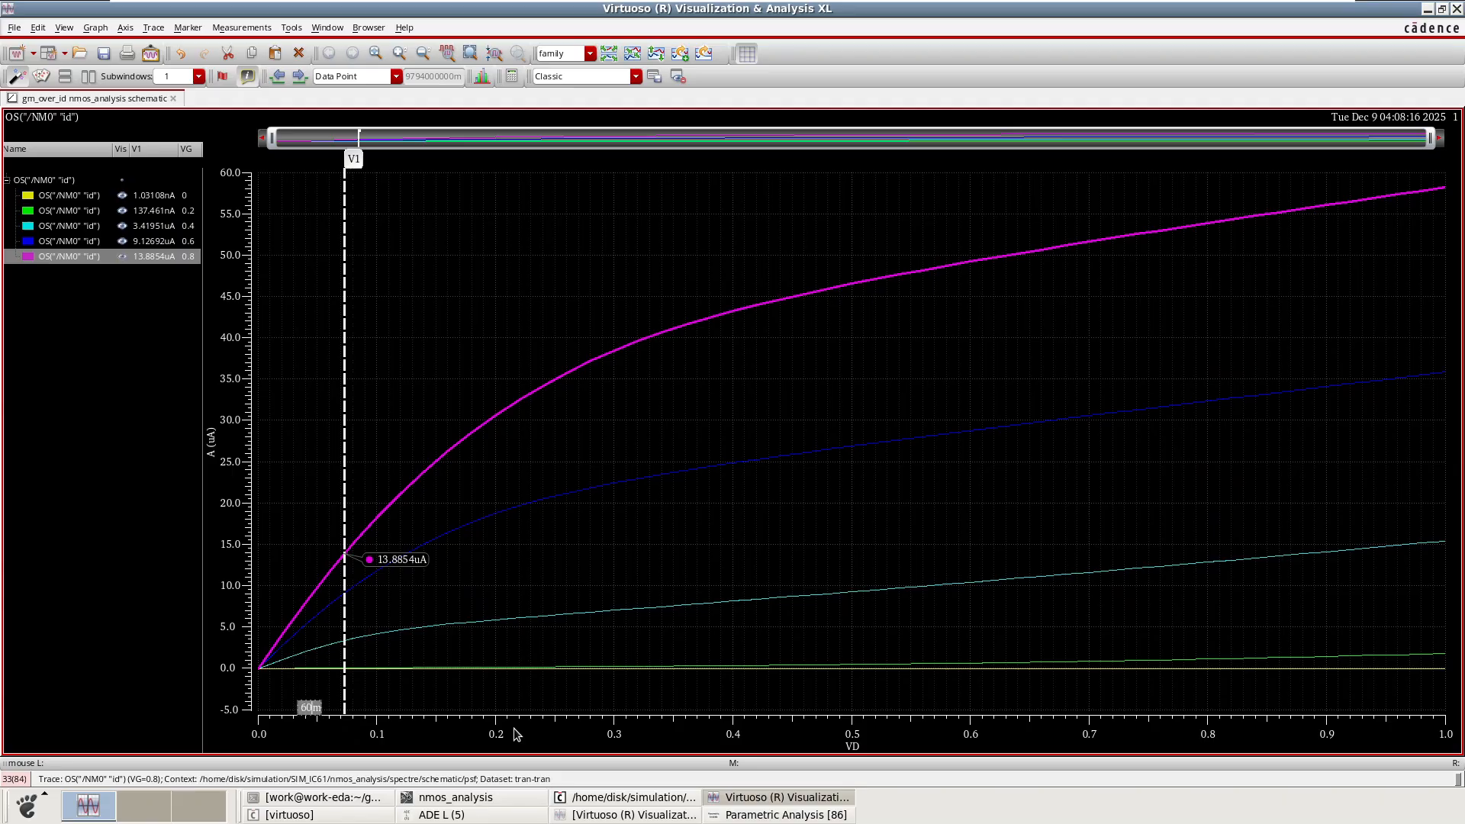
{"action": "key", "text": "Return"}
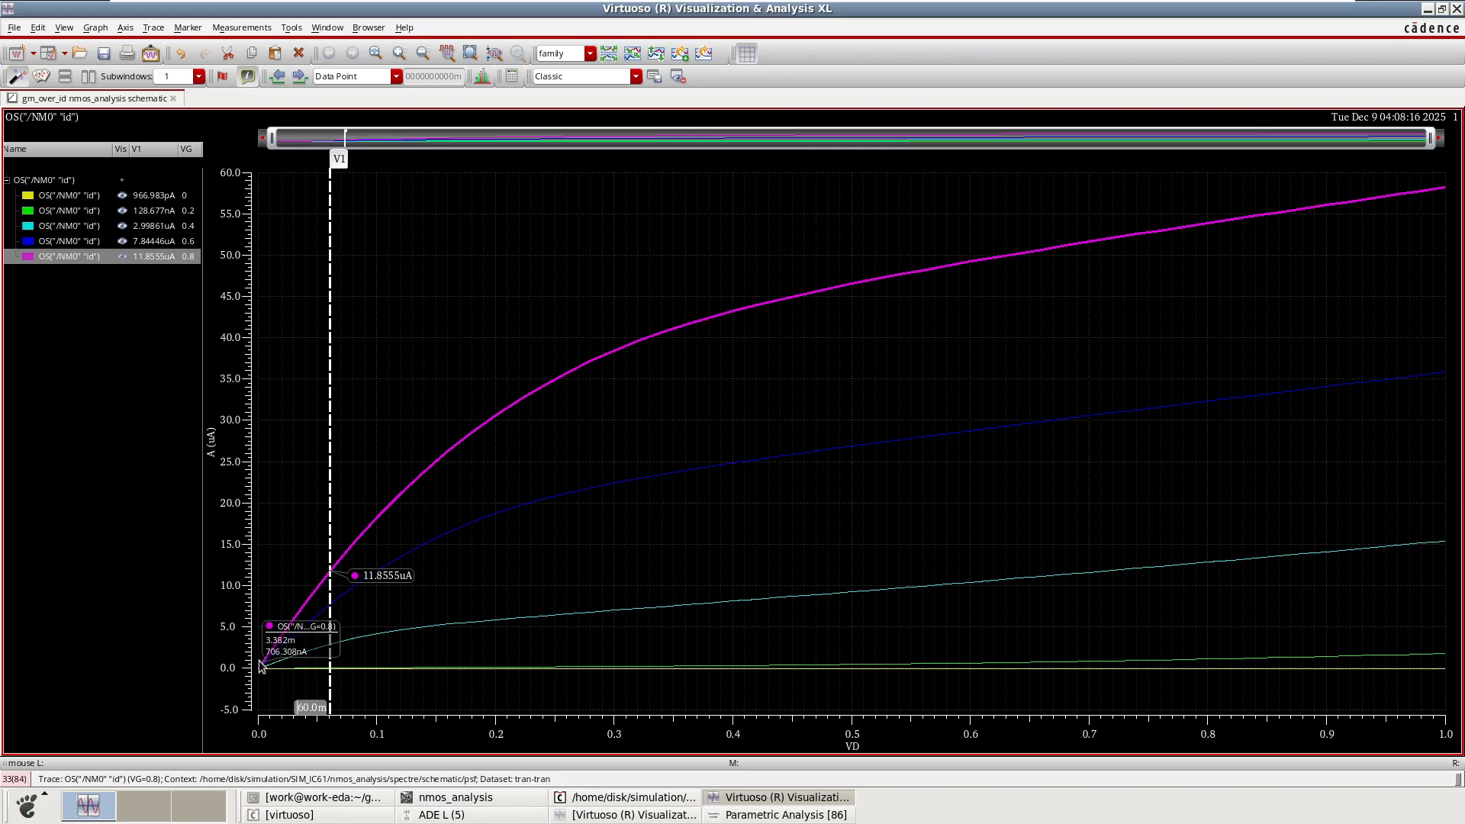
{"action": "mouse_move", "coordinate": [288, 673]}
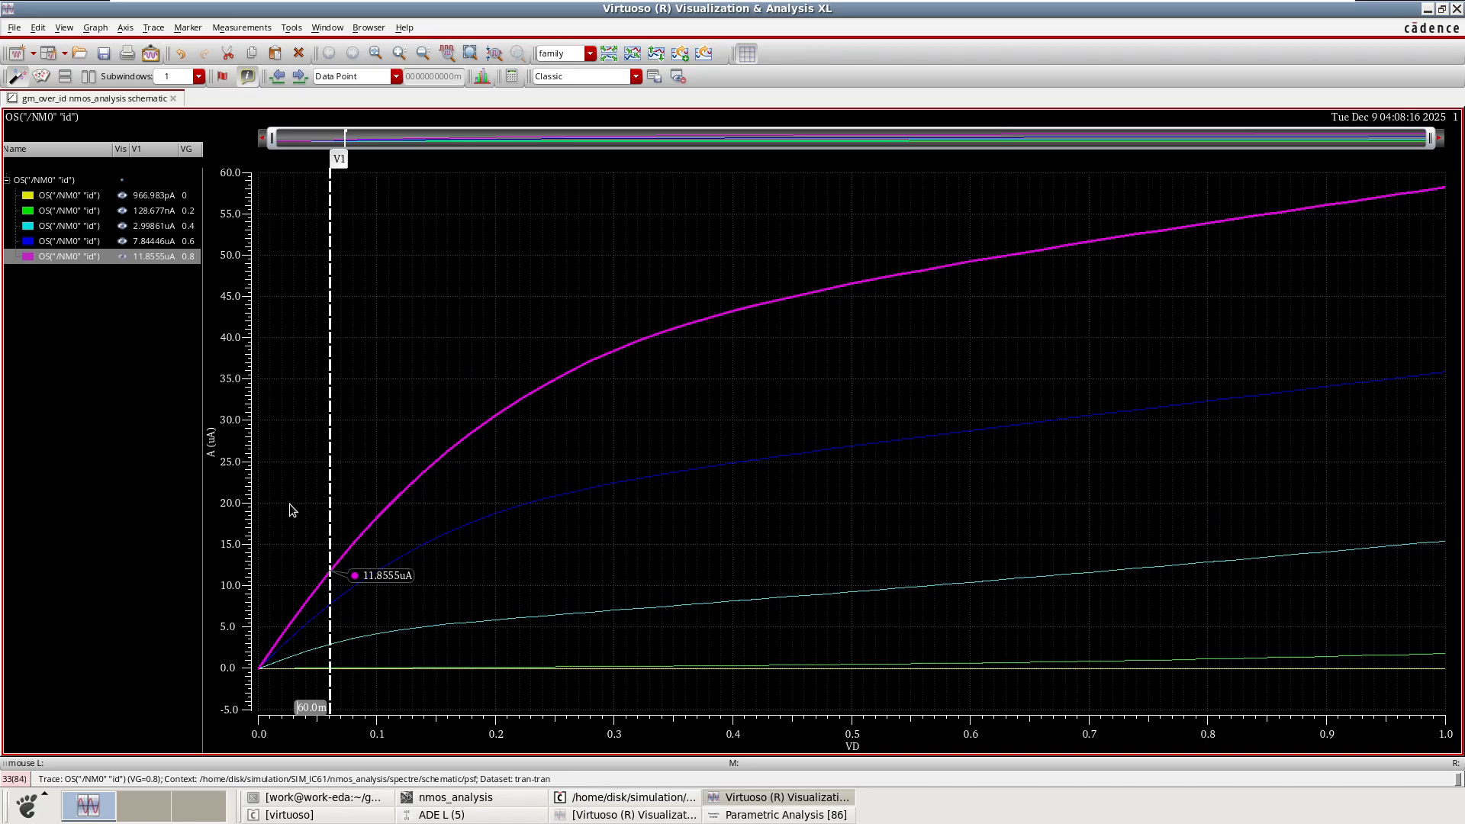
{"action": "mouse_move", "coordinate": [328, 577]}
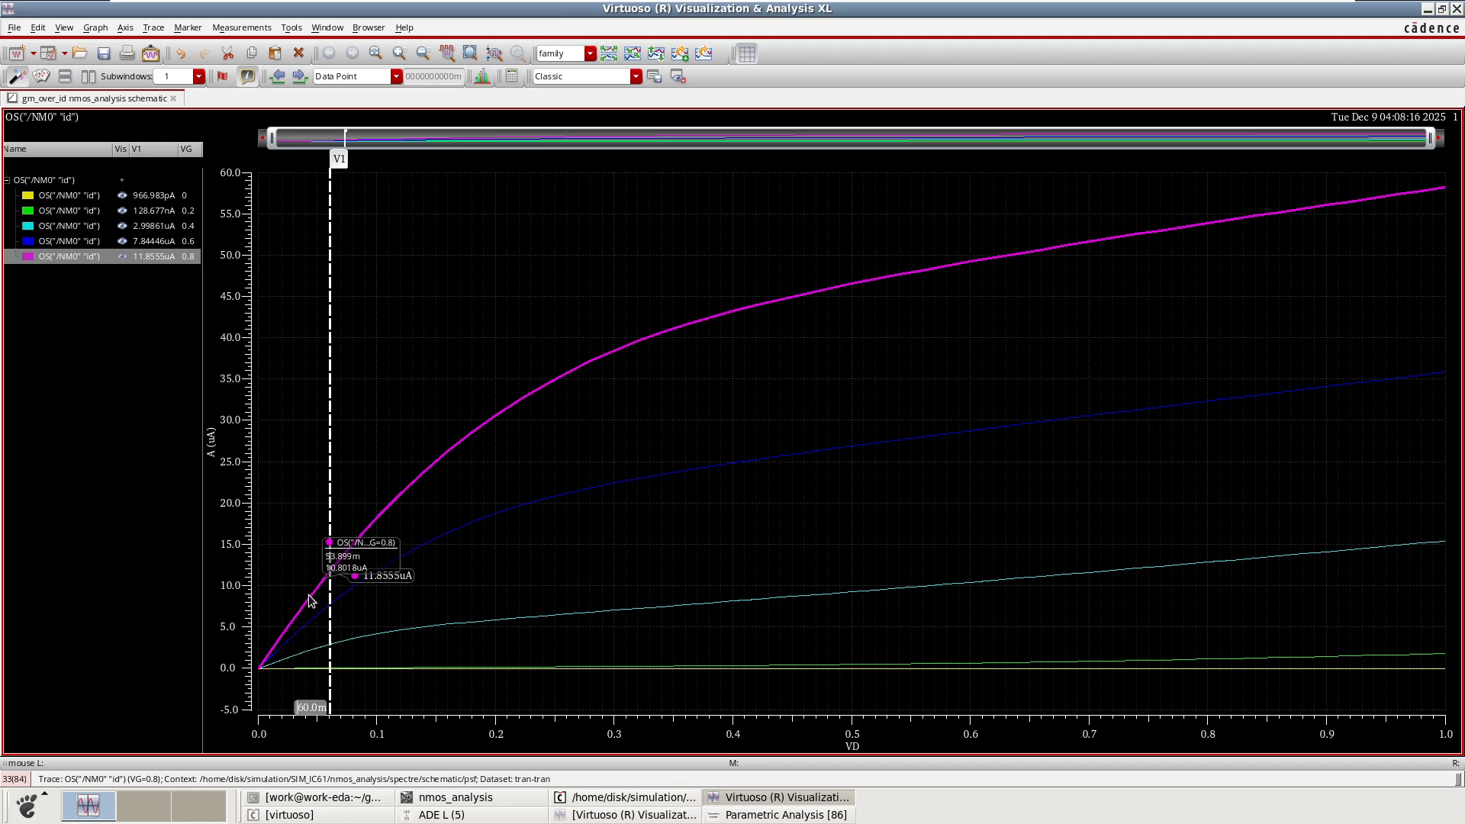
{"action": "mouse_move", "coordinate": [319, 626]}
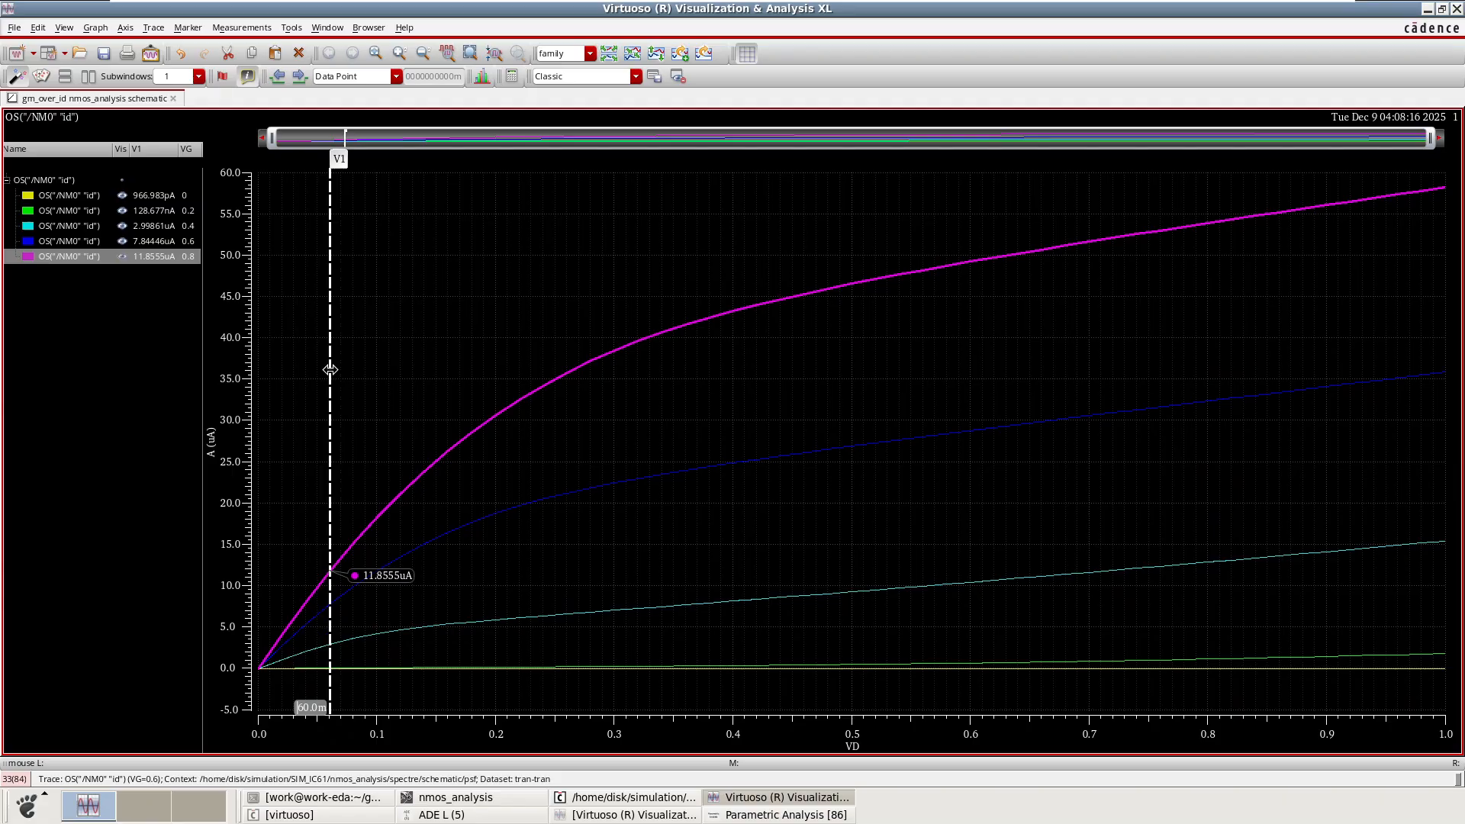
- Move the vertical marker to VD of about 252m and inspect where the VG = 0.8 curve flattens
{"action": "left_click_drag", "start_coordinate": [329, 369], "coordinate": [558, 378]}
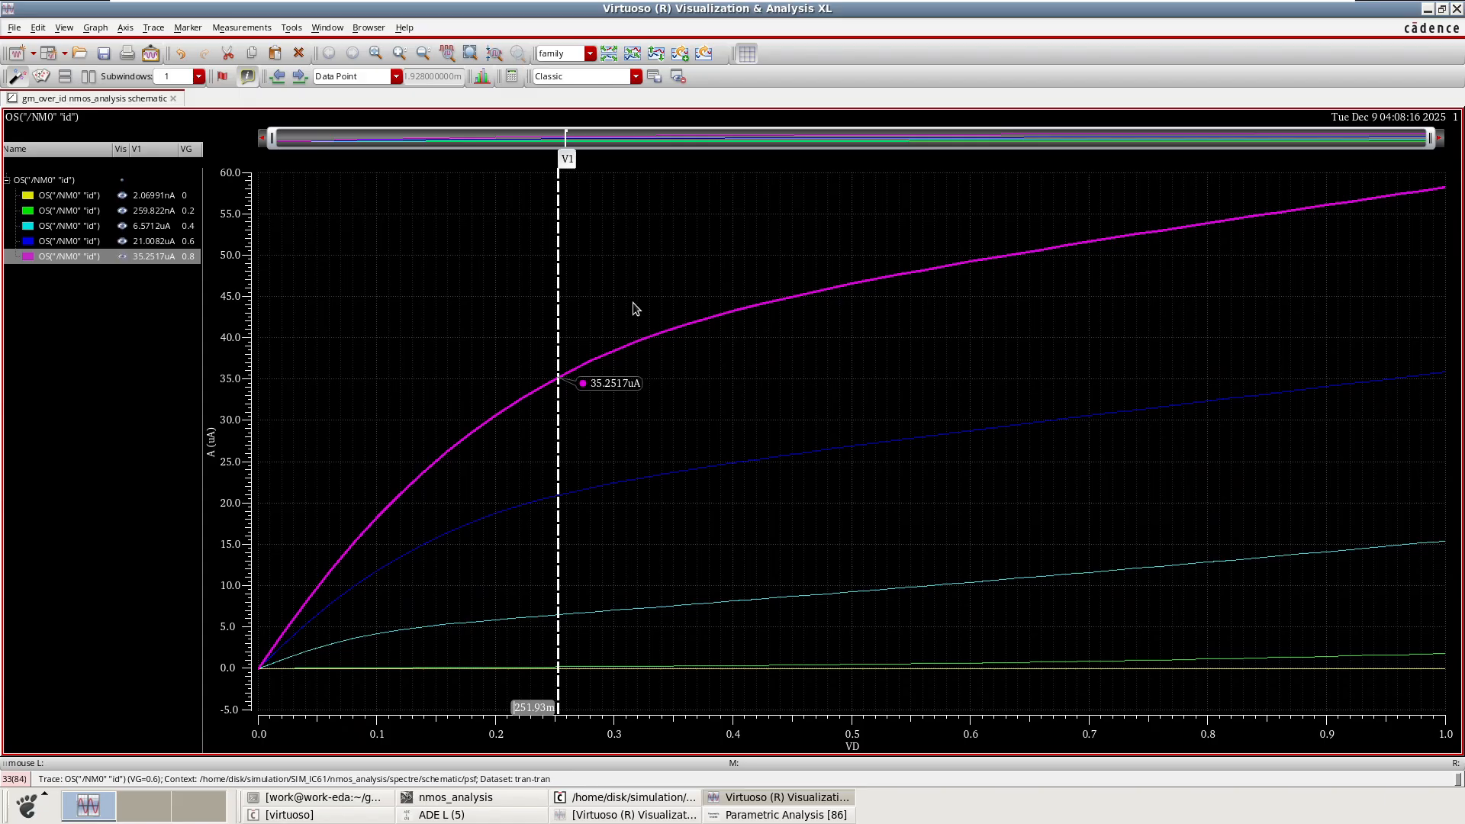
{"action": "mouse_move", "coordinate": [773, 304]}
- Hide all id traces, inspect the VG = 0 curve alone, and leave only the VG = 0.2, 0.4, 0.6 and 0.8 curves shown
{"action": "left_click", "coordinate": [122, 180]}
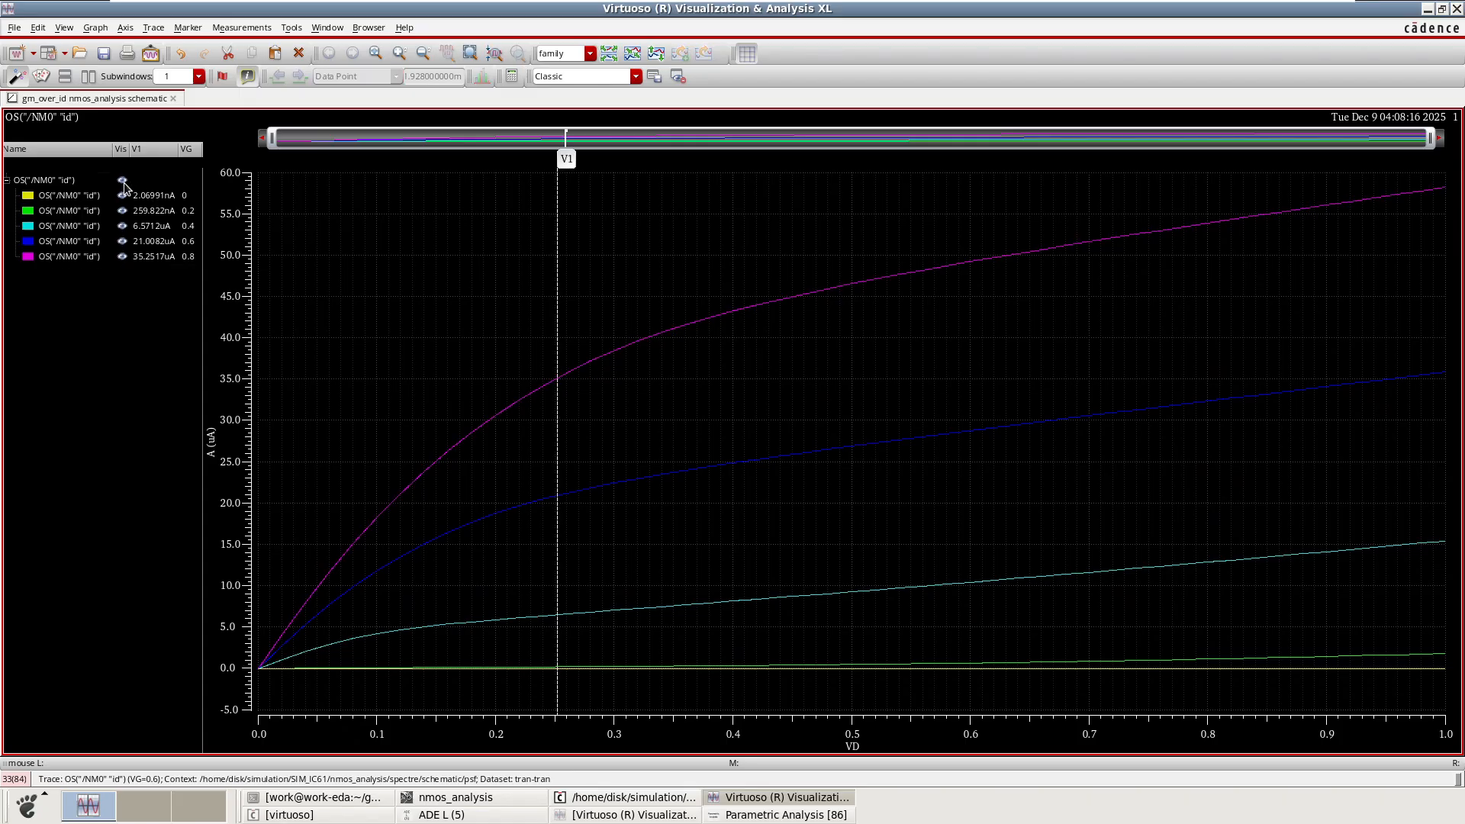
{"action": "left_click", "coordinate": [122, 197]}
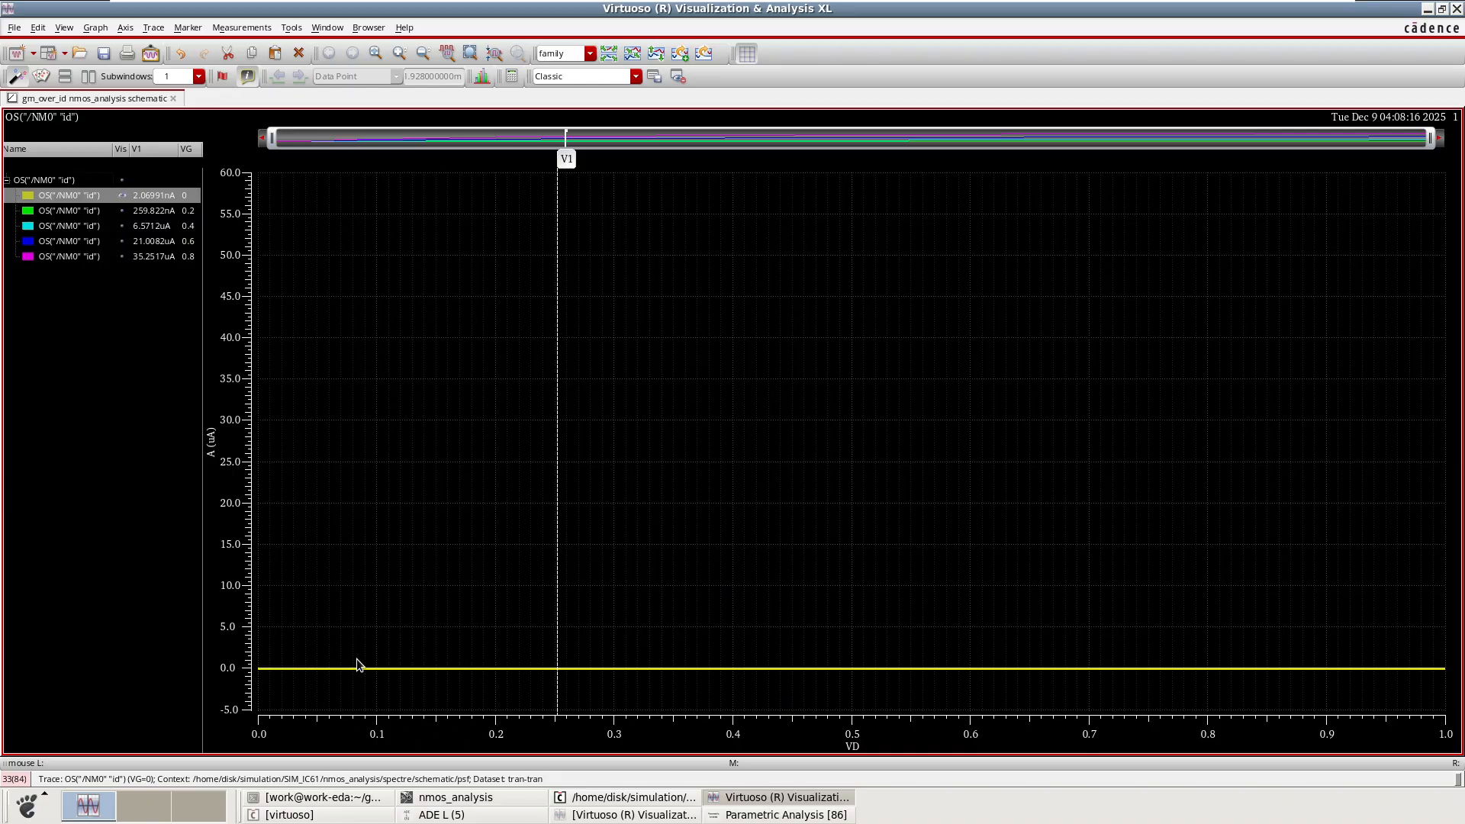
{"action": "left_click", "coordinate": [122, 196]}
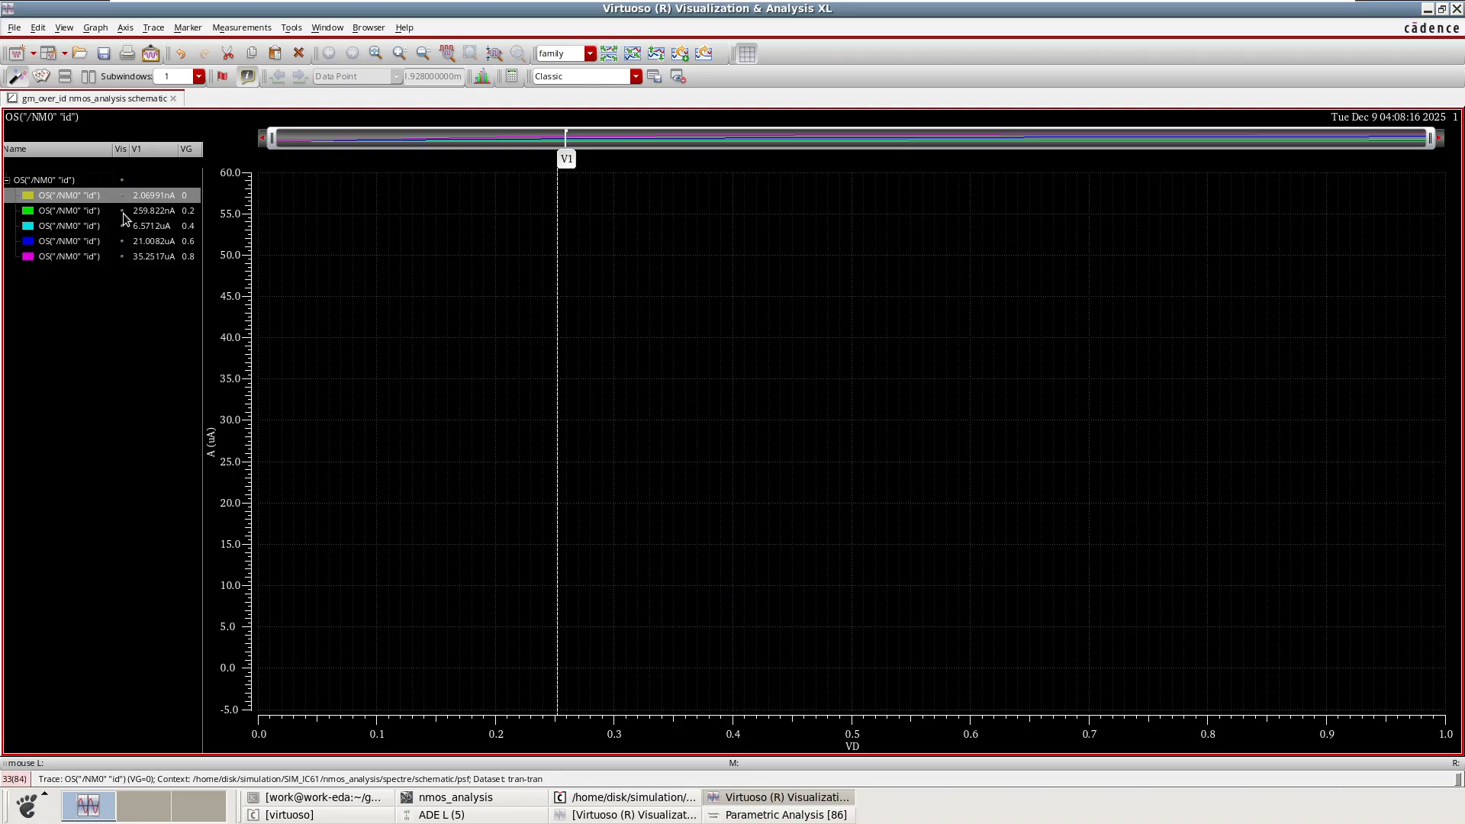
{"action": "left_click", "coordinate": [123, 212]}
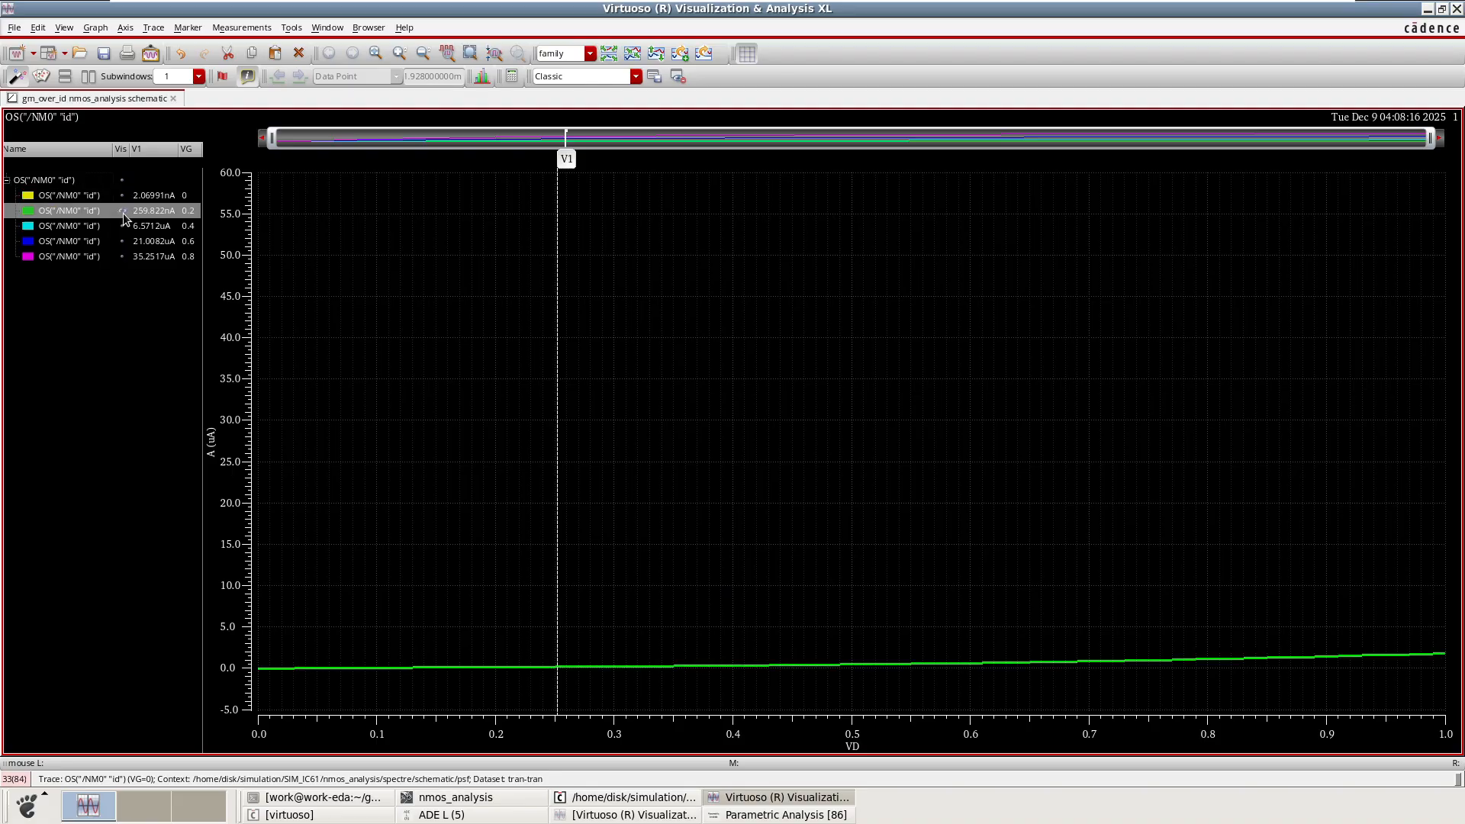
{"action": "left_click", "coordinate": [122, 226]}
{"action": "left_click", "coordinate": [122, 241]}
{"action": "left_click", "coordinate": [123, 256]}
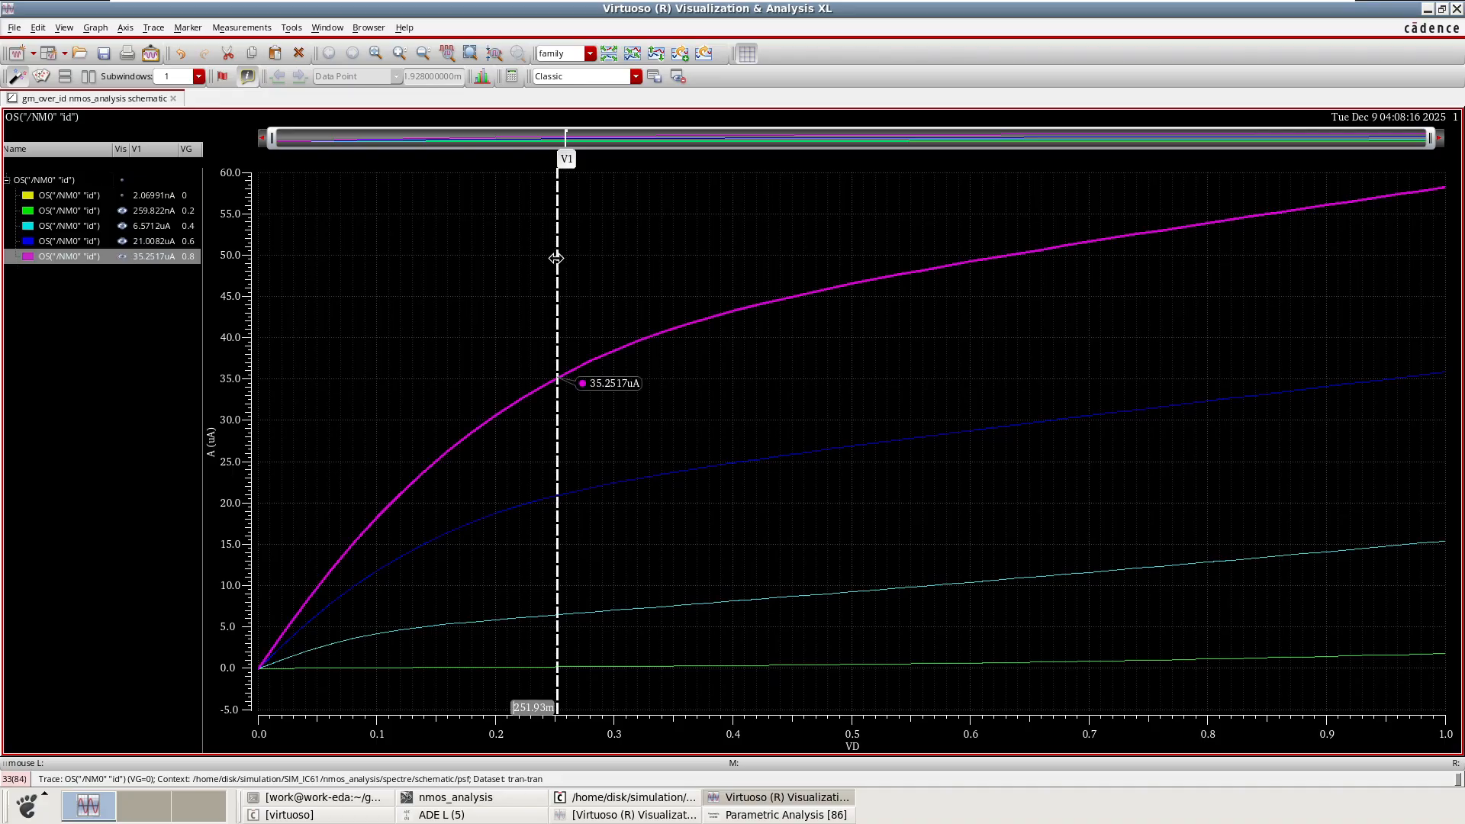
- Move the vertical marker to VD of about 78m, 499m and 401m to compare id in the linear and saturation regions
{"action": "mouse_move", "coordinate": [557, 163]}
{"action": "left_mouse_down"}
{"action": "mouse_move", "coordinate": [497, 170]}
{"action": "mouse_move", "coordinate": [390, 284]}
{"action": "mouse_move", "coordinate": [350, 280]}
{"action": "left_mouse_up"}
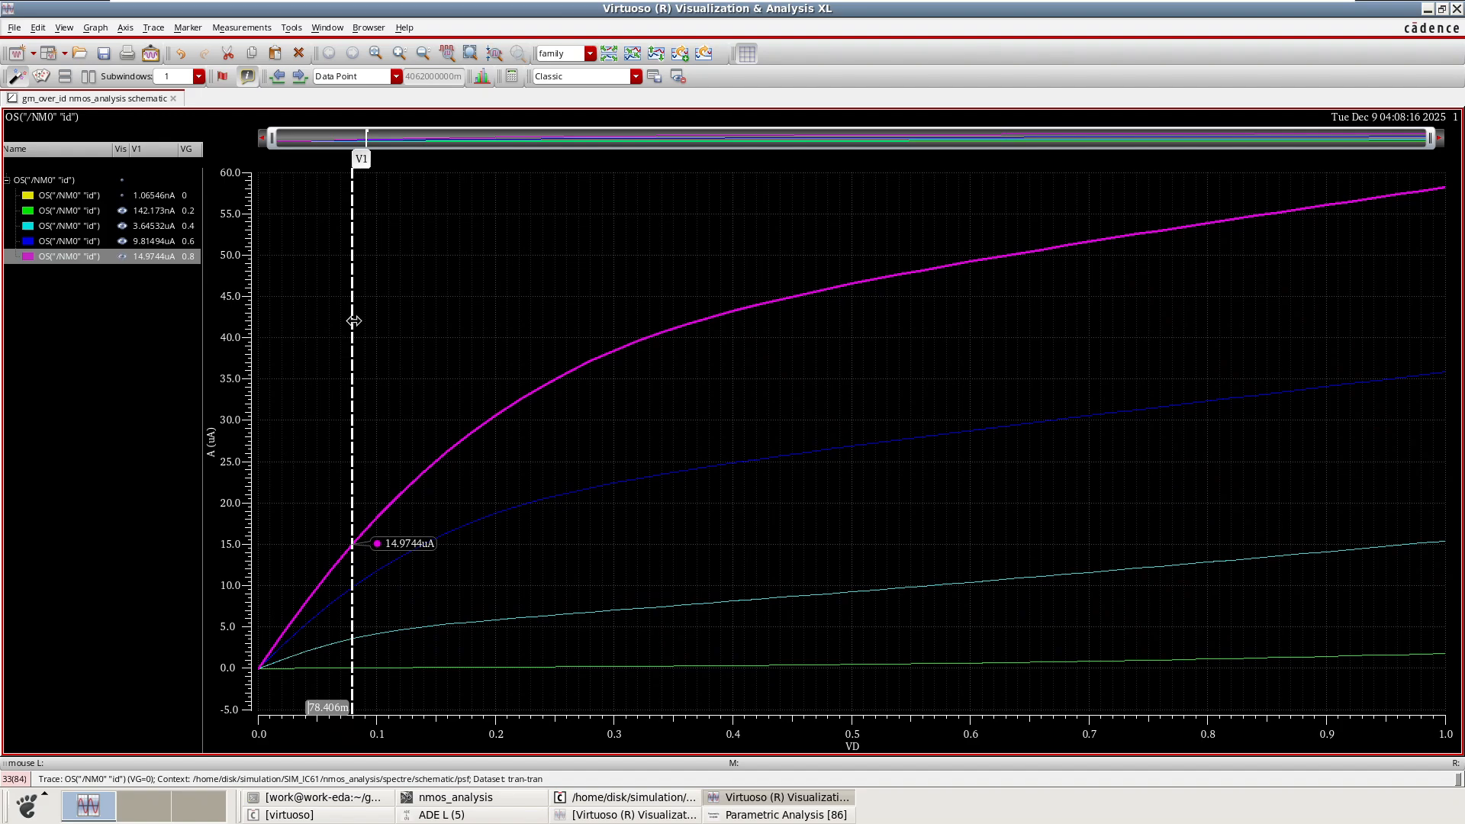
{"action": "left_click_drag", "start_coordinate": [354, 322], "coordinate": [853, 330]}
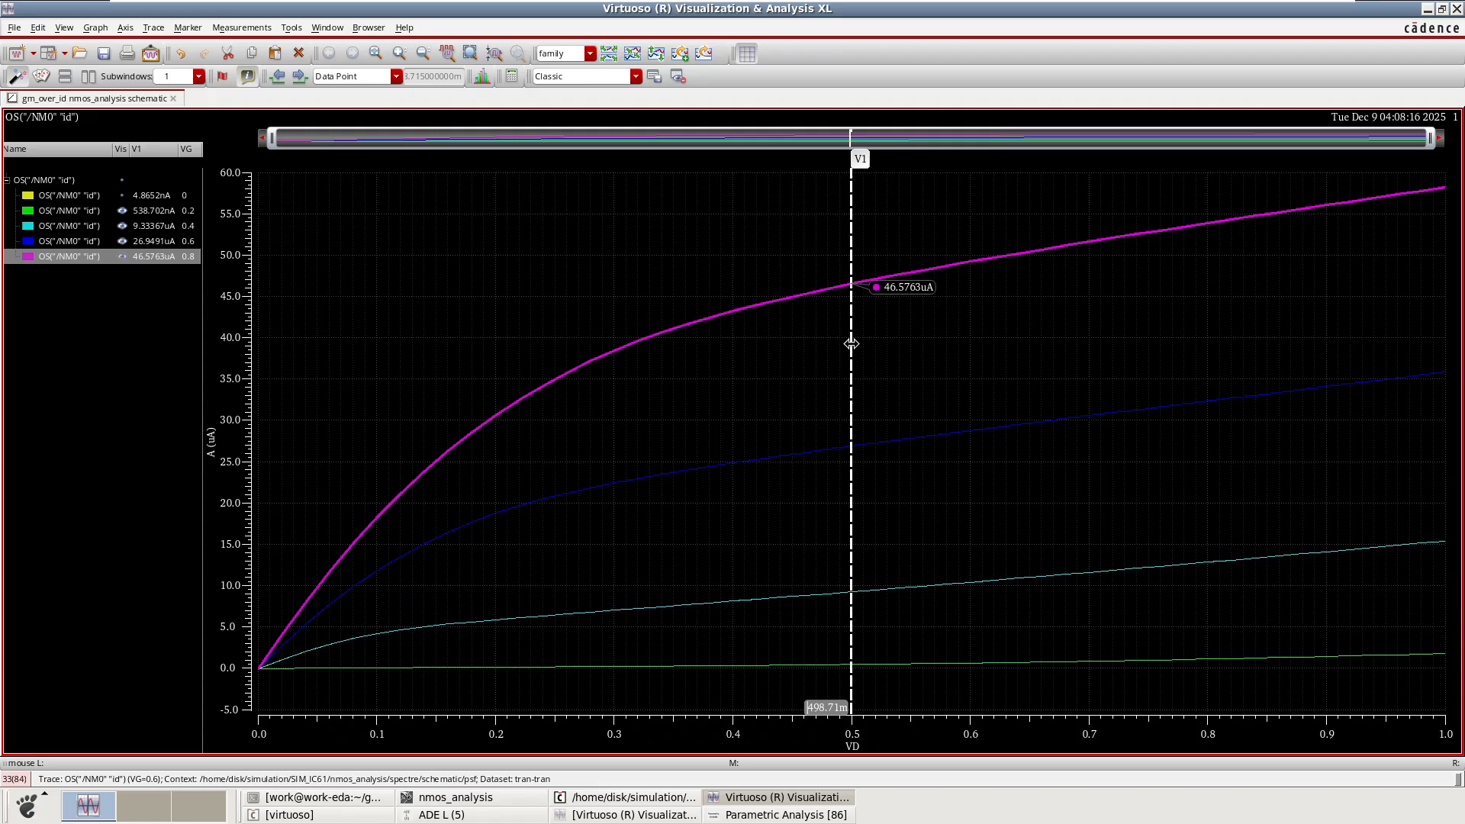
{"action": "left_click_drag", "start_coordinate": [851, 341], "coordinate": [735, 350]}
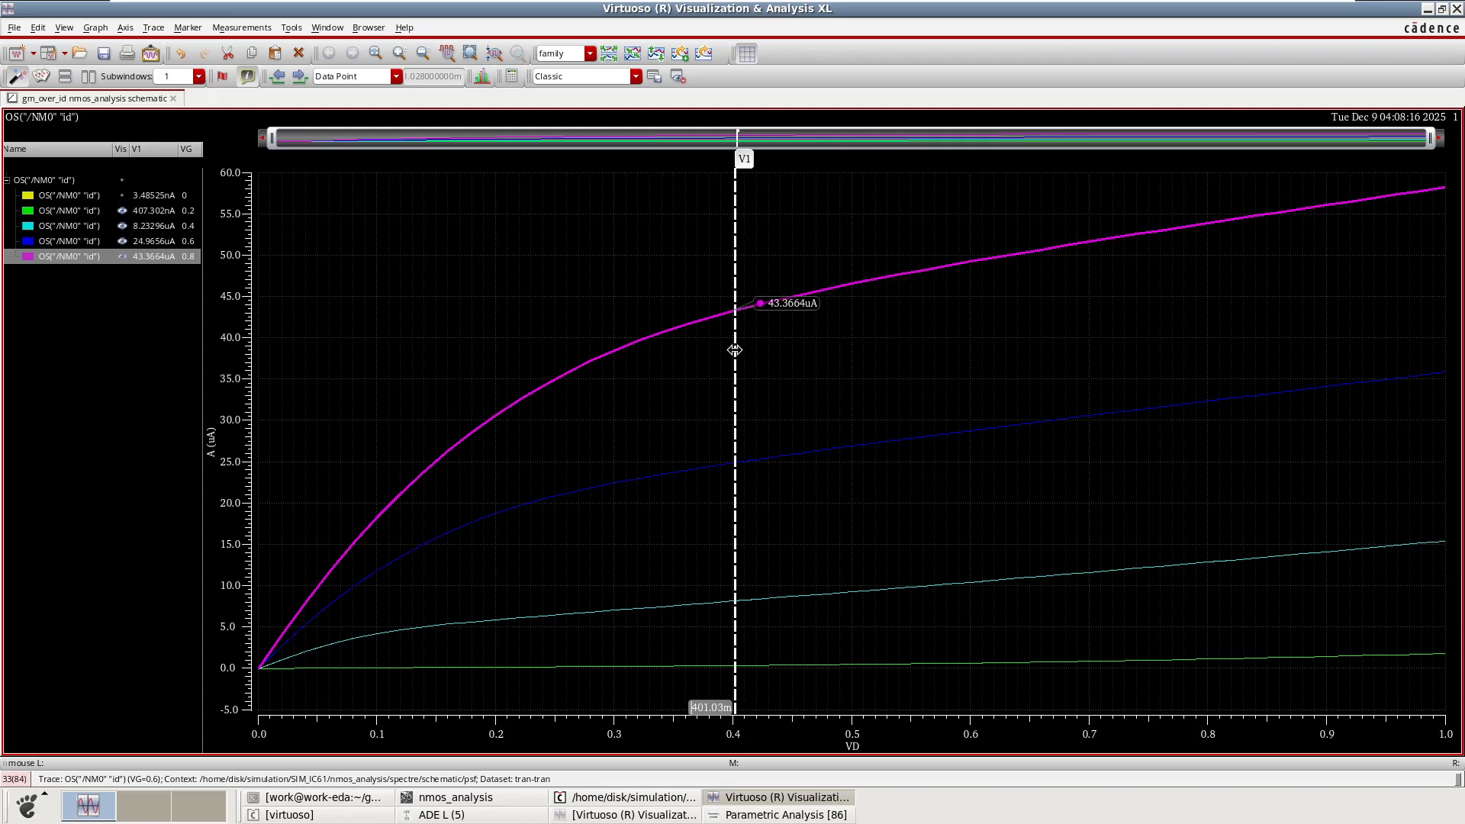
- Clear the curve selection, set the vertical marker to VD = 400m, and read id on all four visible curves
{"action": "left_click", "coordinate": [712, 698]}
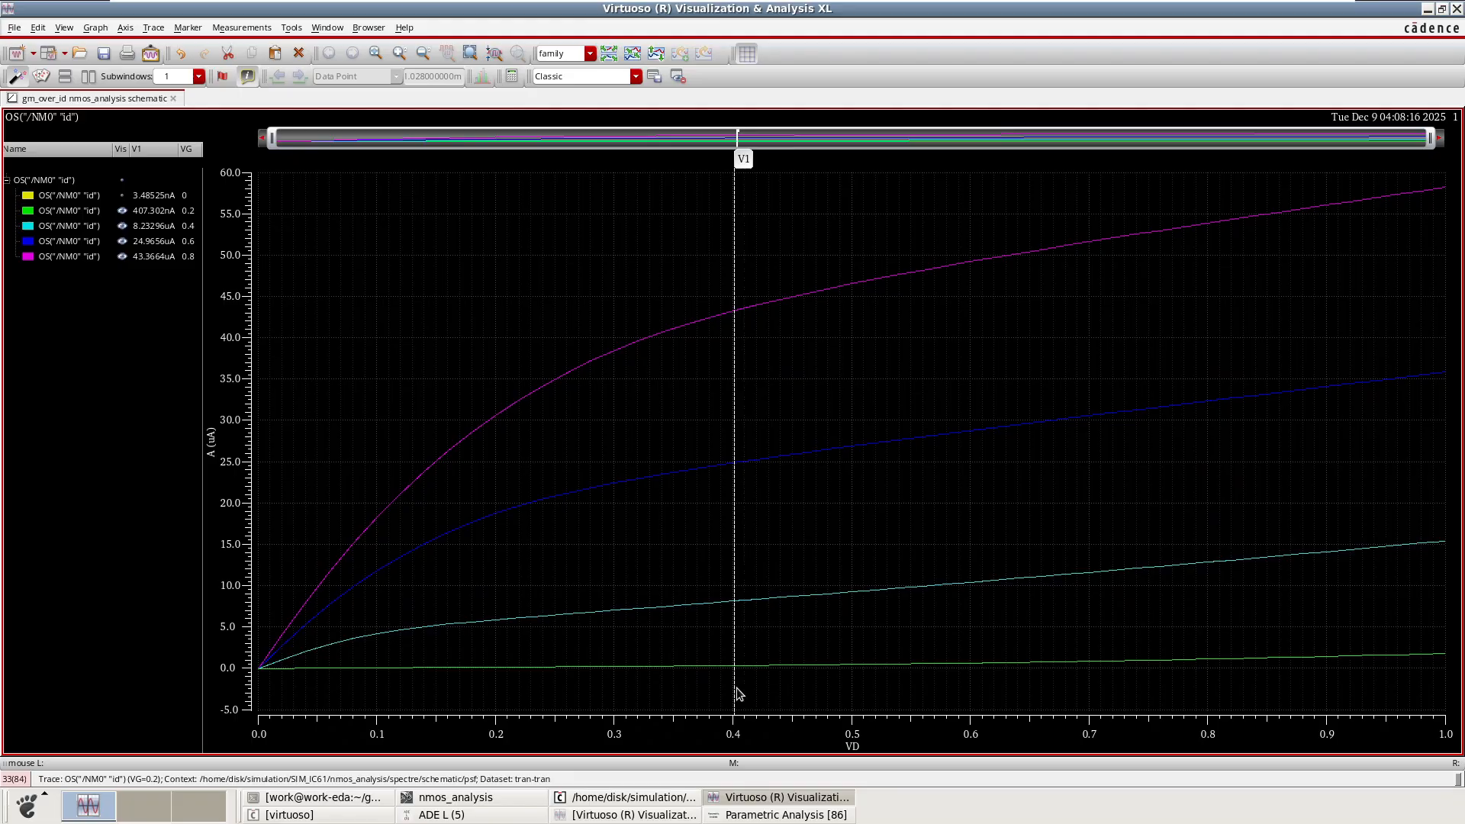
{"action": "left_click", "coordinate": [737, 696]}
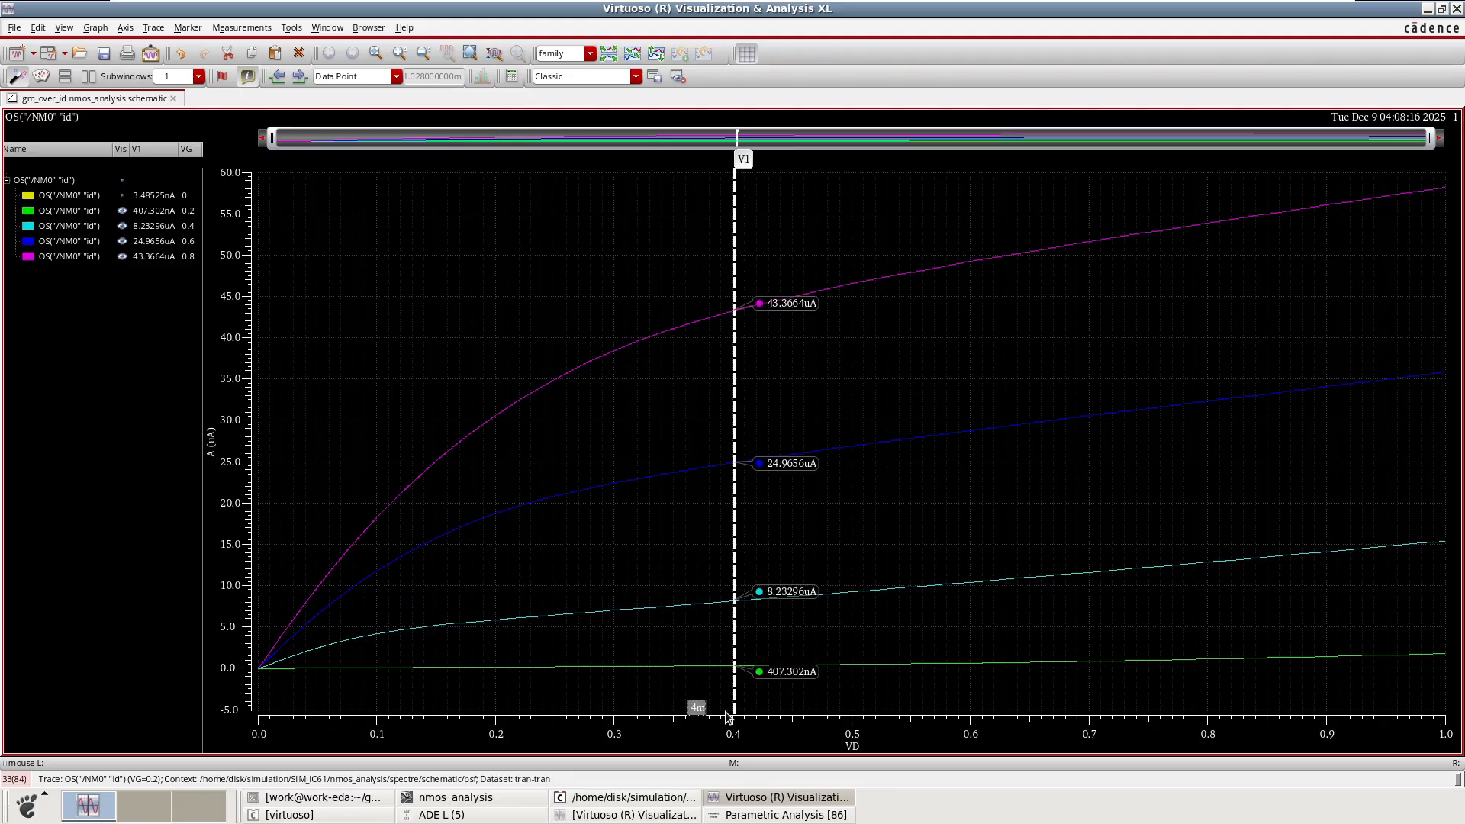
{"action": "key", "text": "Return"}
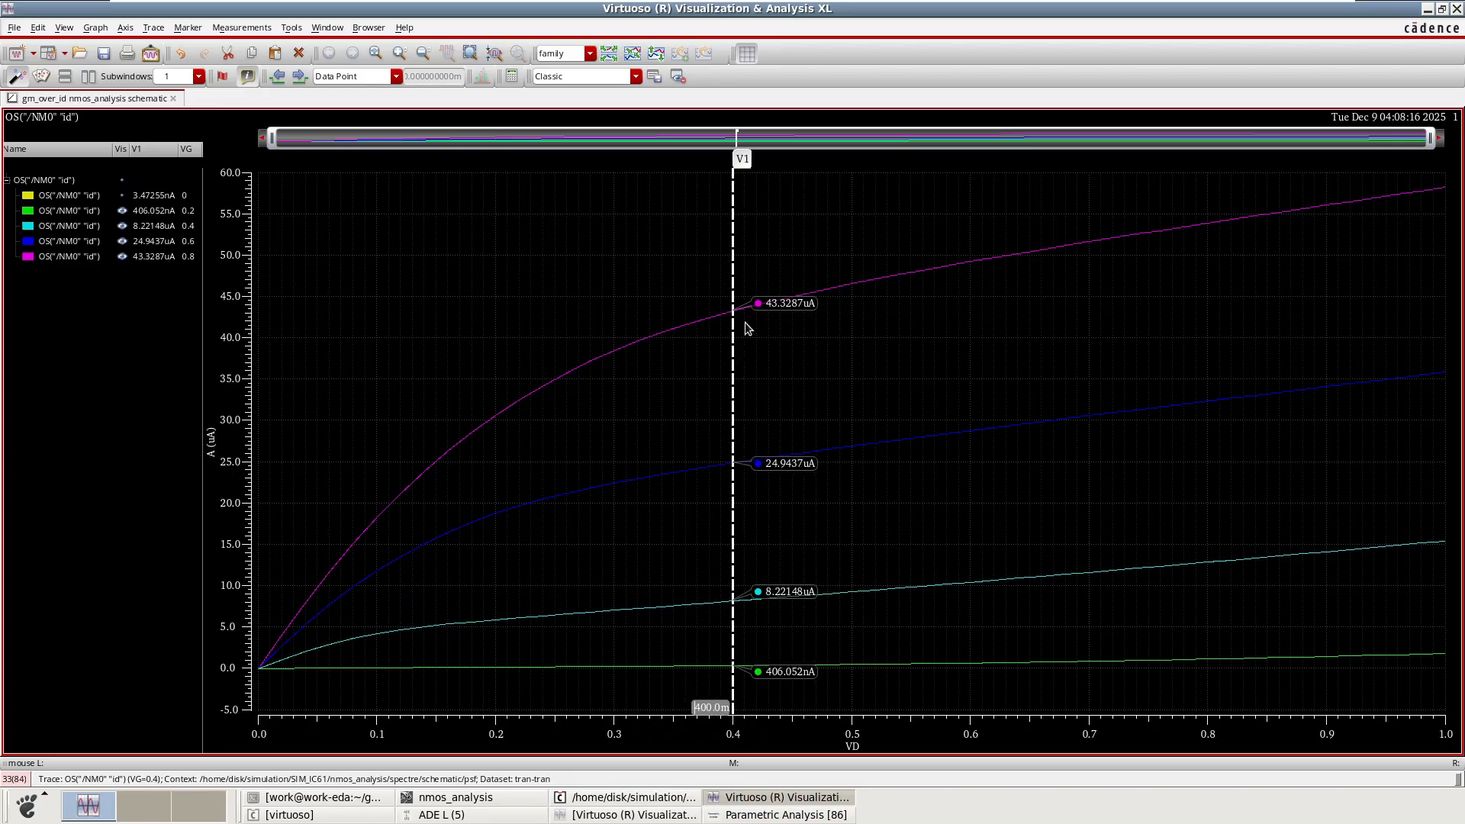
{"action": "mouse_move", "coordinate": [736, 309]}
{"action": "left_click", "coordinate": [1427, 9]}
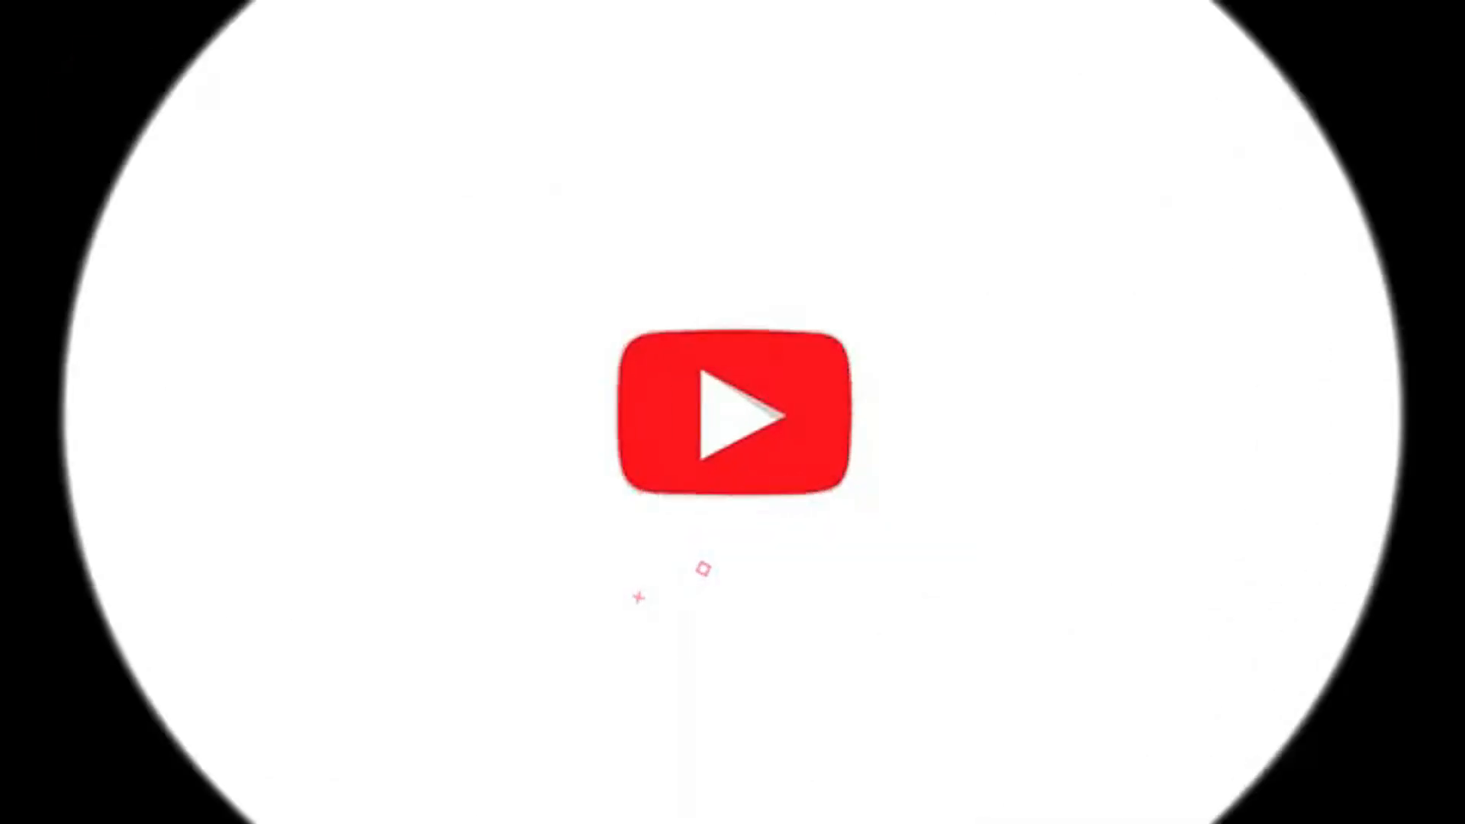